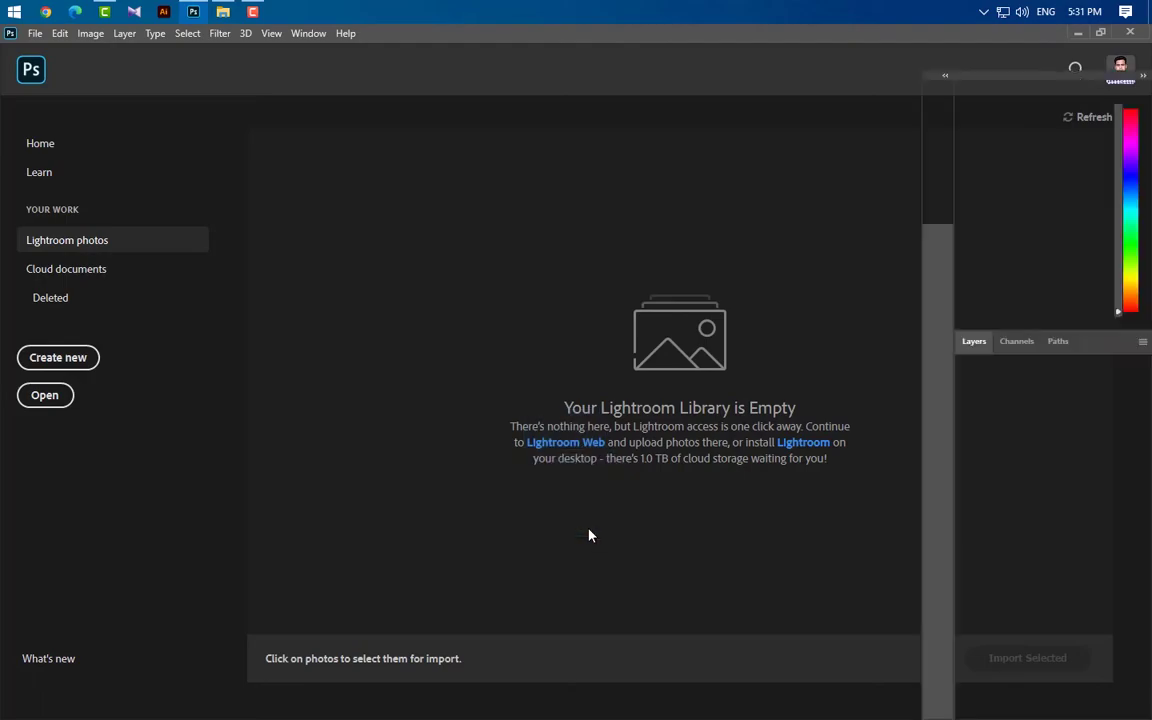
Step: Place the Graphicsfamily logo over the Background.jpg brick wall image and convert the logo layer to a smart object
click(222, 11)
drag(260, 144, 530, 420)
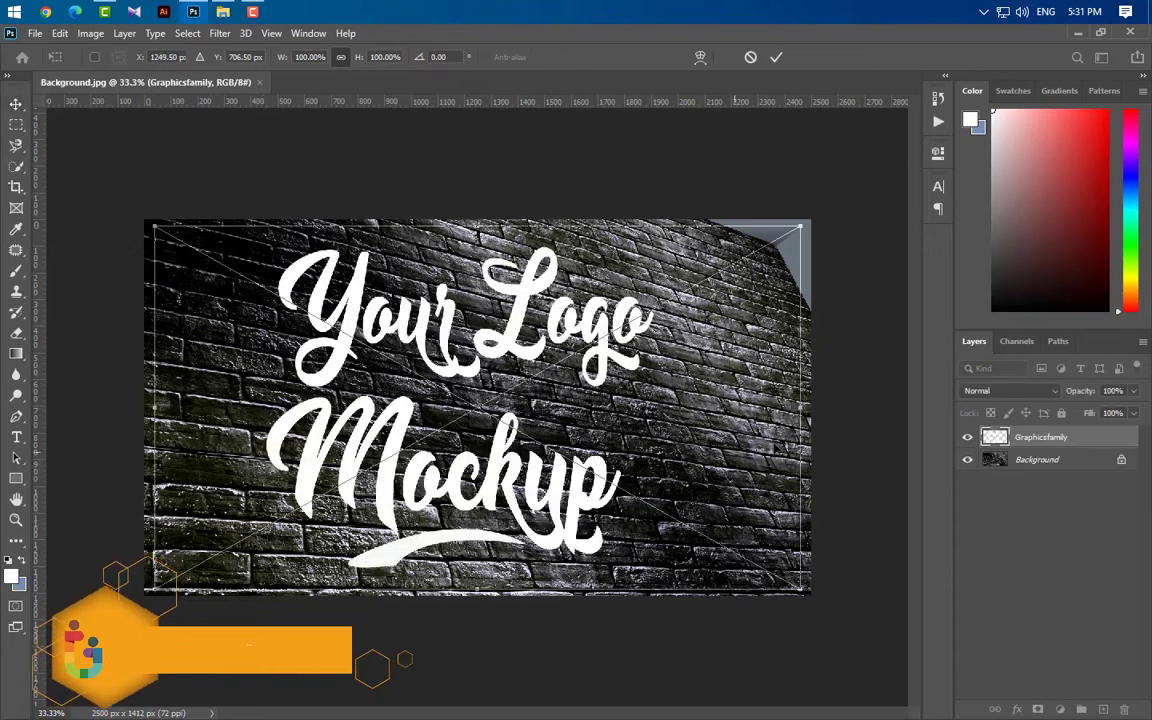
click(776, 57)
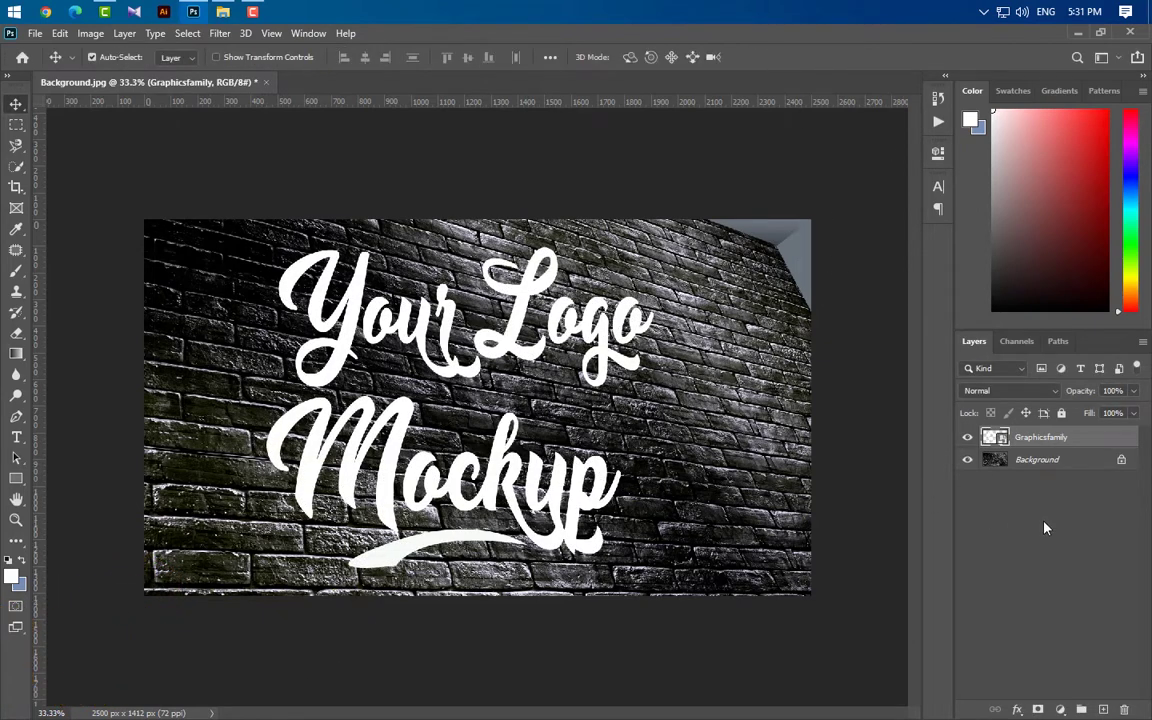
right_click(1093, 450)
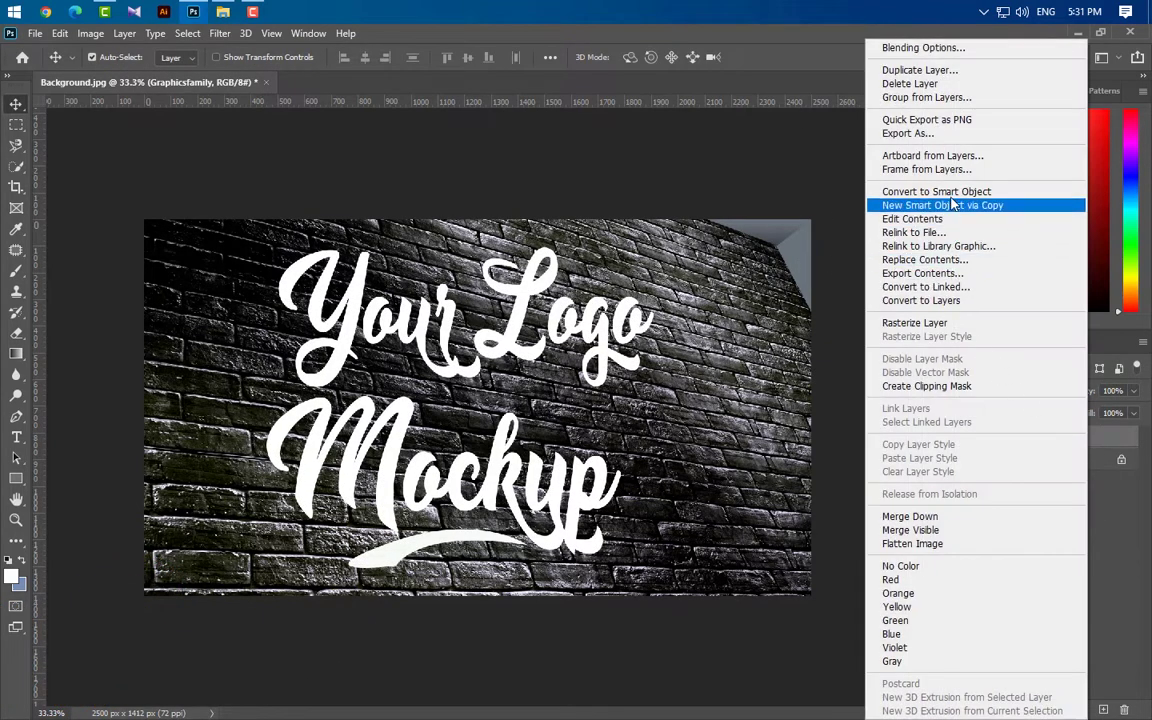
click(951, 194)
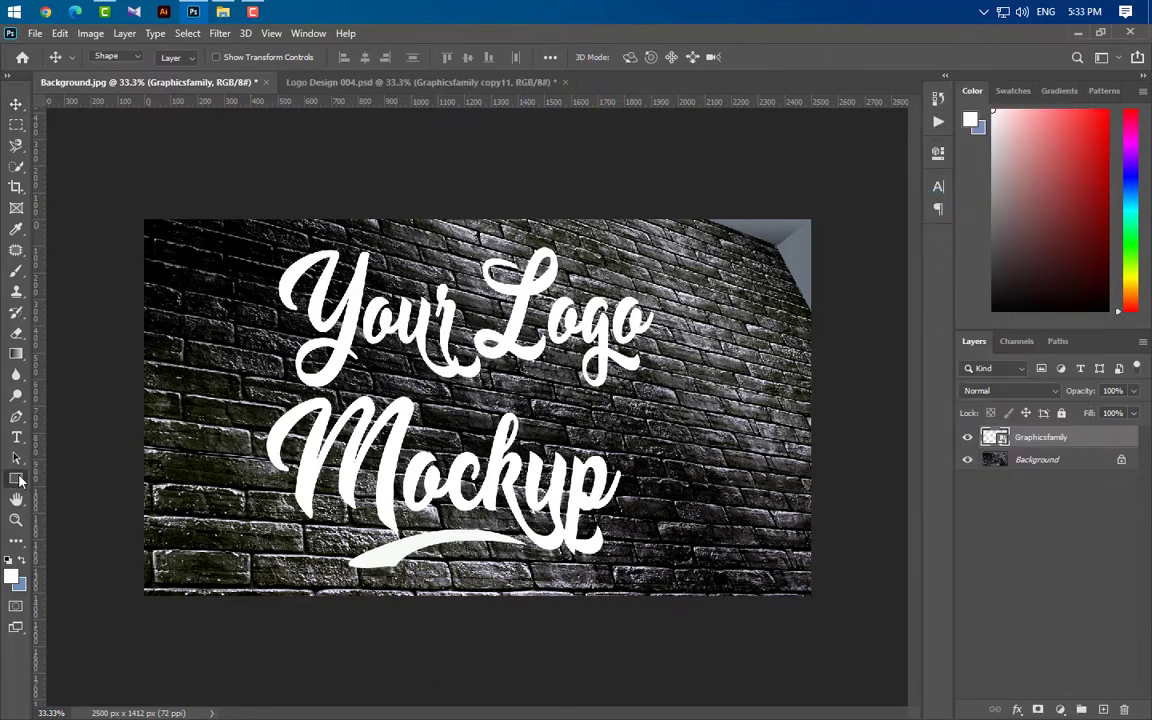
Step: Draw a rectangle about 1494 × 1207 px covering the logo and move its layer beneath the Graphicsfamily layer
click(16, 479)
drag(256, 247, 654, 567)
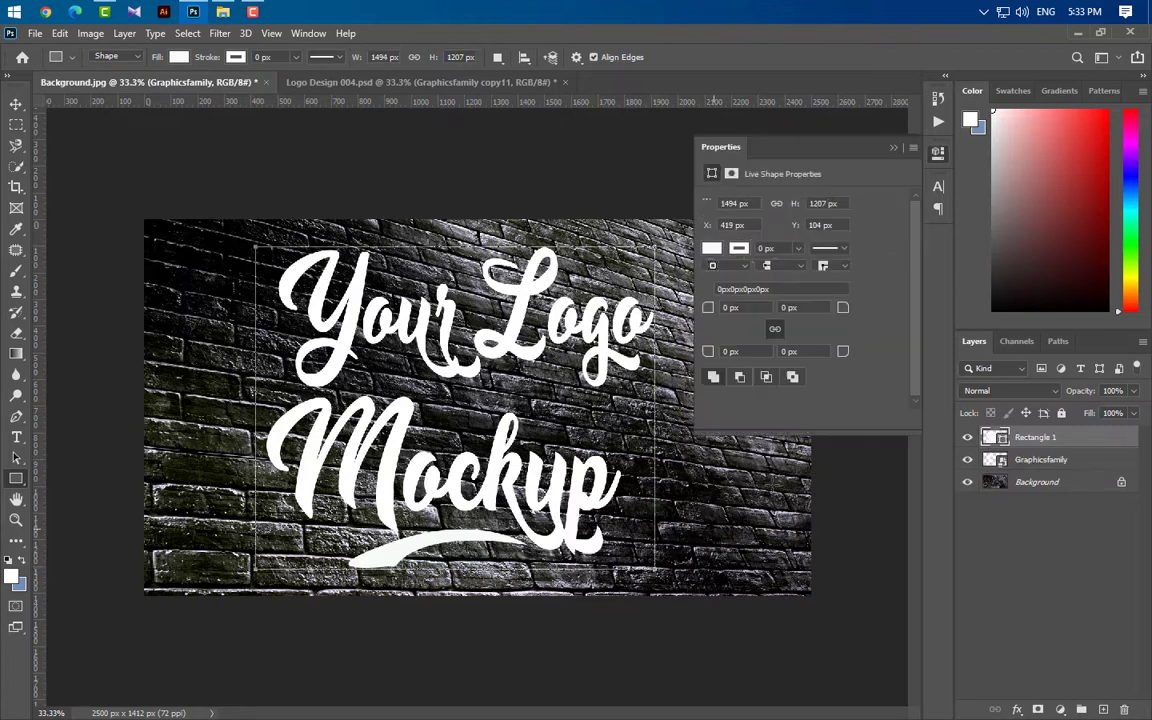
drag(1081, 446, 1082, 472)
Step: Change the rectangle's fill to bright green
double_click(995, 459)
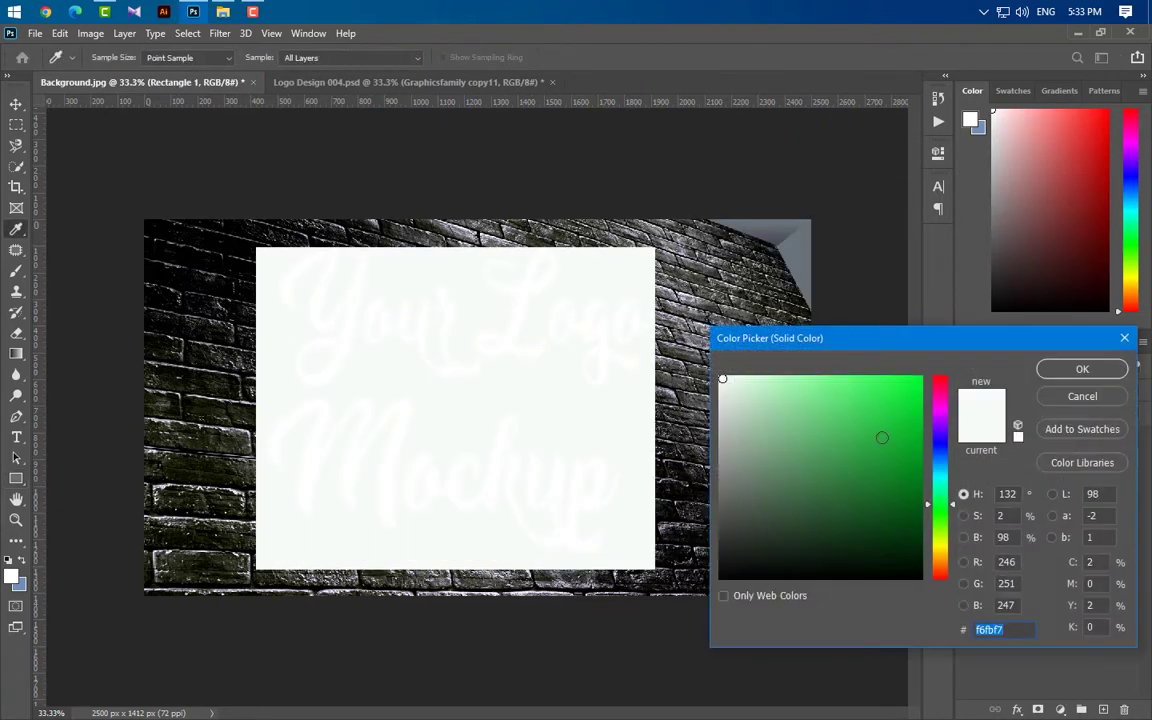
click(897, 396)
click(1080, 368)
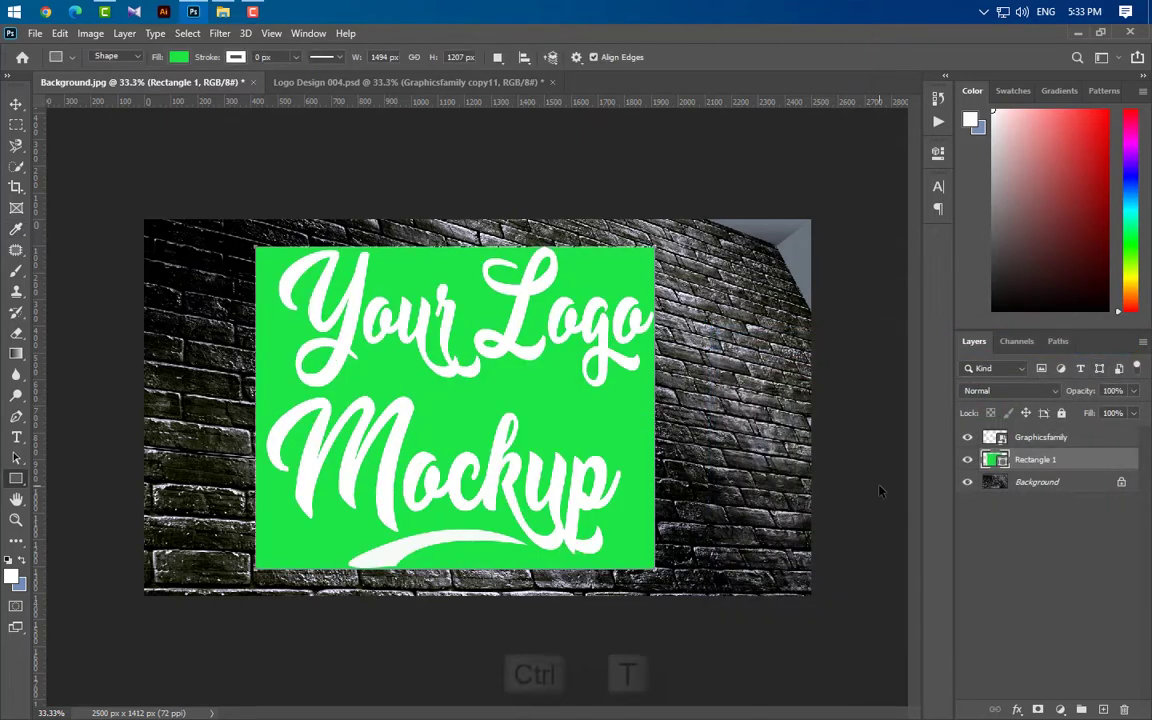
Step: Narrow the green rectangle from its left edge to 97.32% width and lower its layer opacity to 52%
key(ctrl+t)
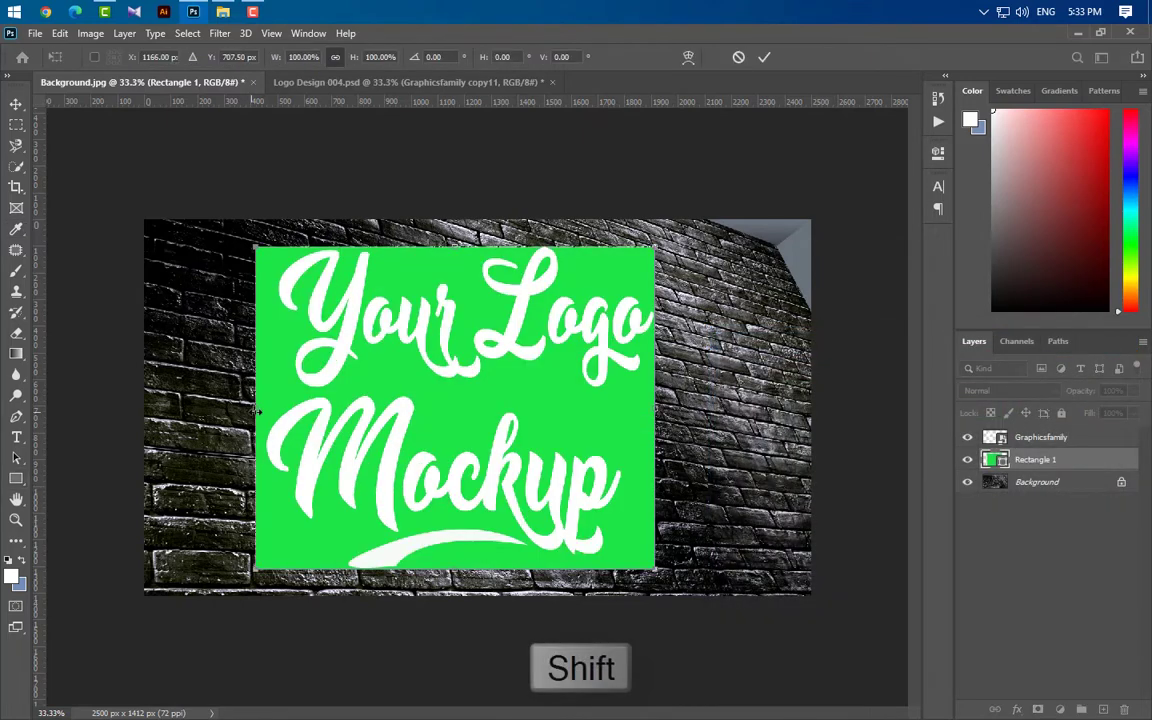
drag(258, 412, 268, 386)
click(763, 58)
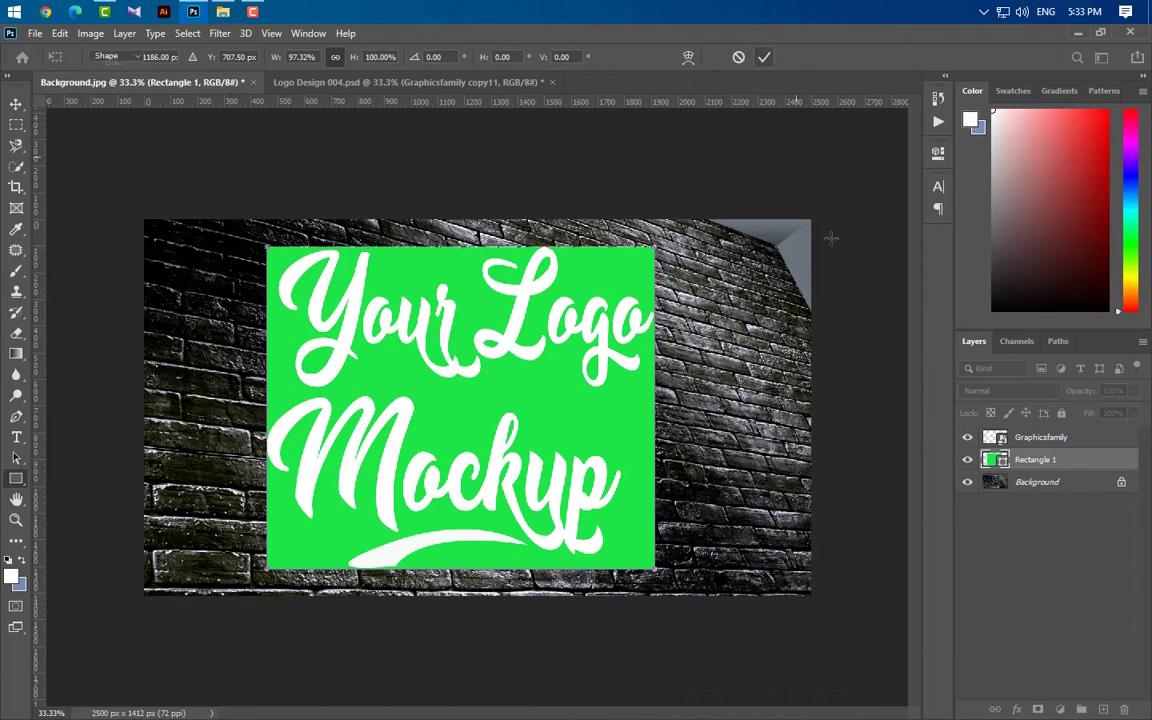
click(1133, 413)
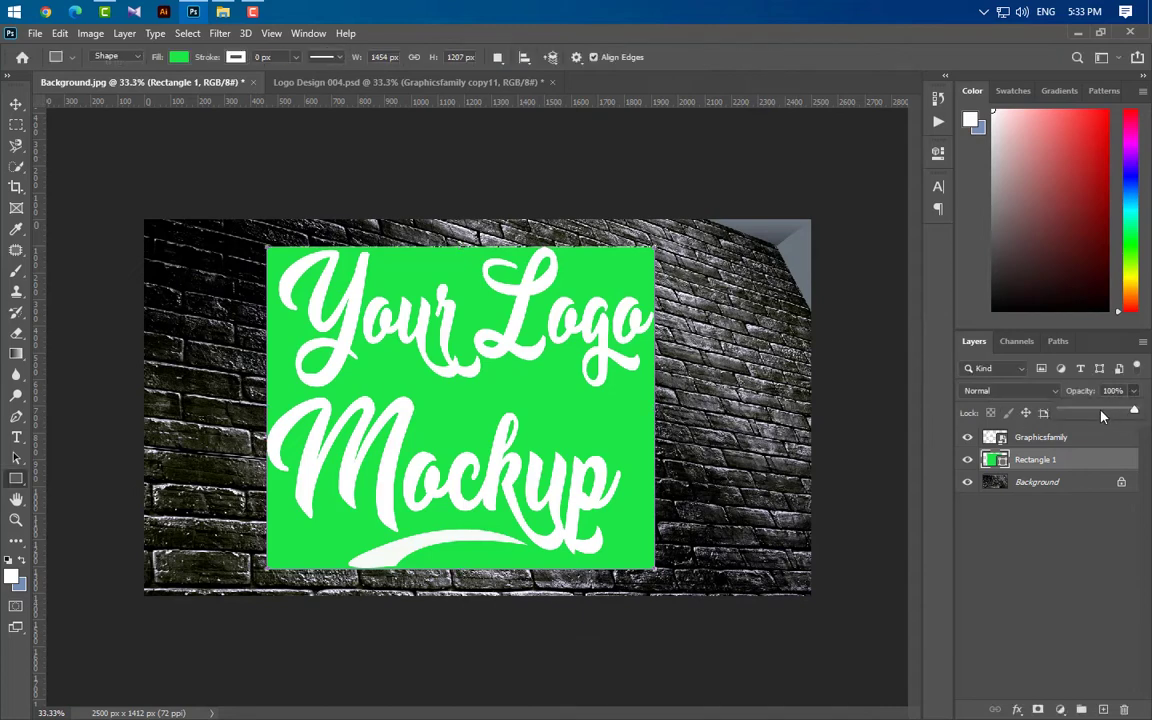
drag(990, 405, 978, 405)
Step: Group the Graphicsfamily logo layer and the Rectangle 1 layer together
click(1088, 437)
shift+click(1088, 462)
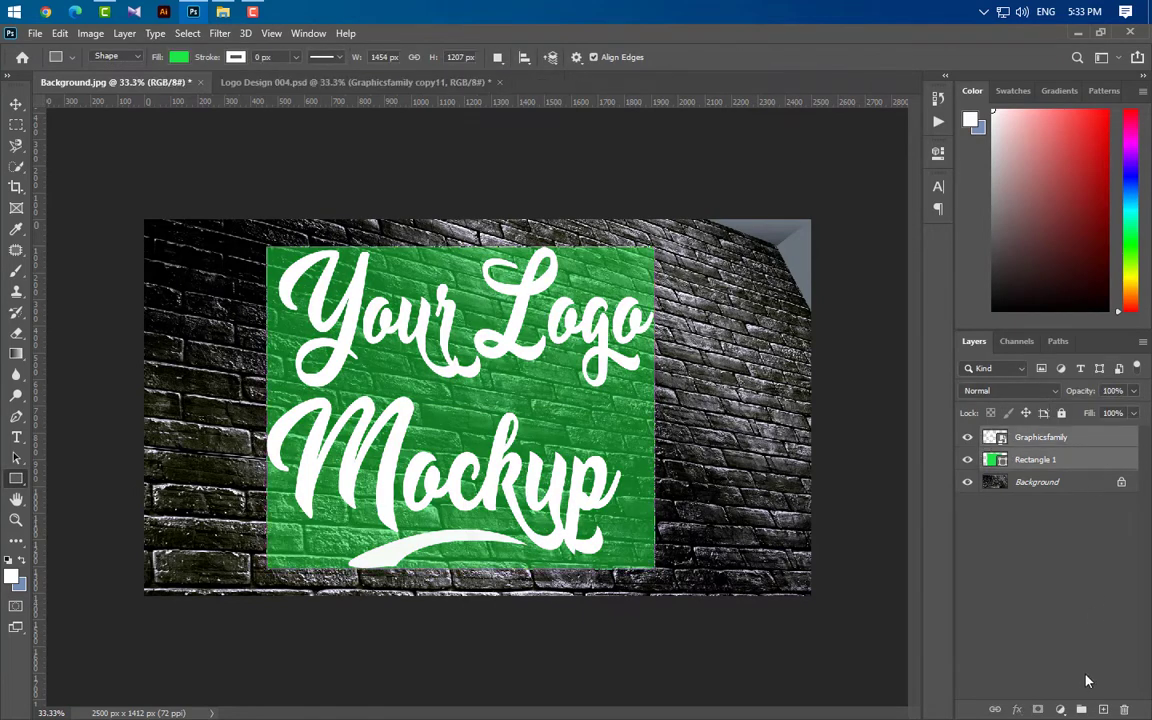
key(ctrl+g)
Step: Distort the group by its four corners so the green rectangle follows the brick wall's perspective, and apply the transform
key(ctrl+t)
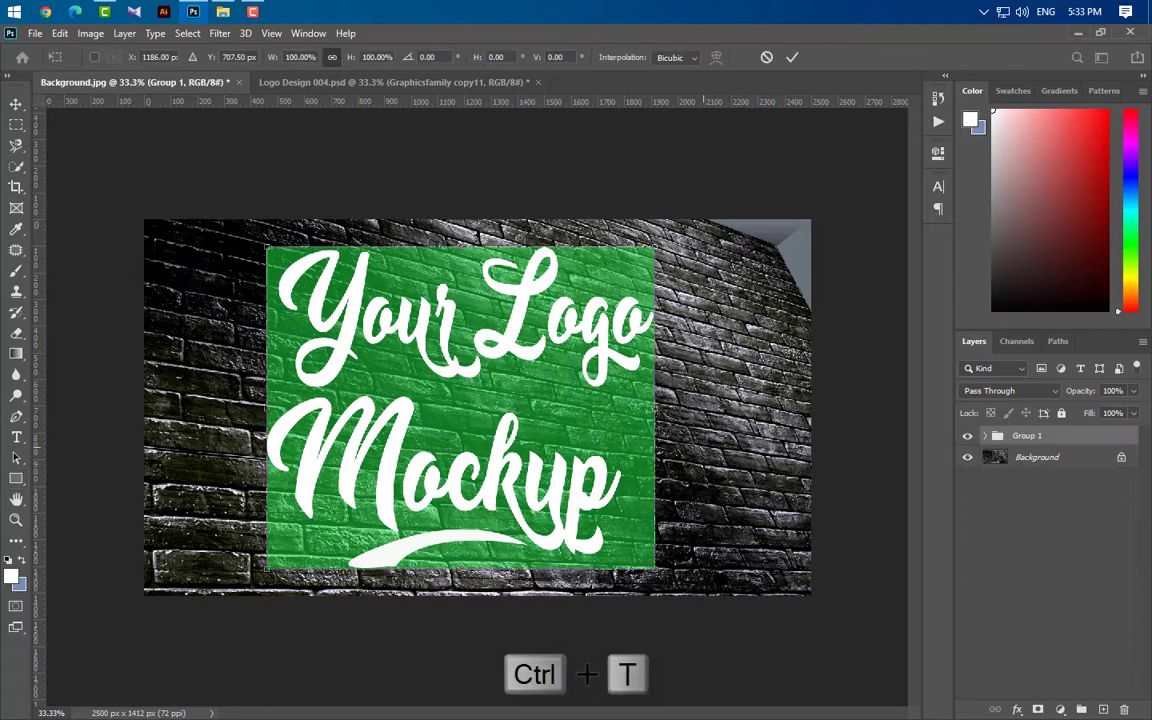
scroll(520, 400, up, 3)
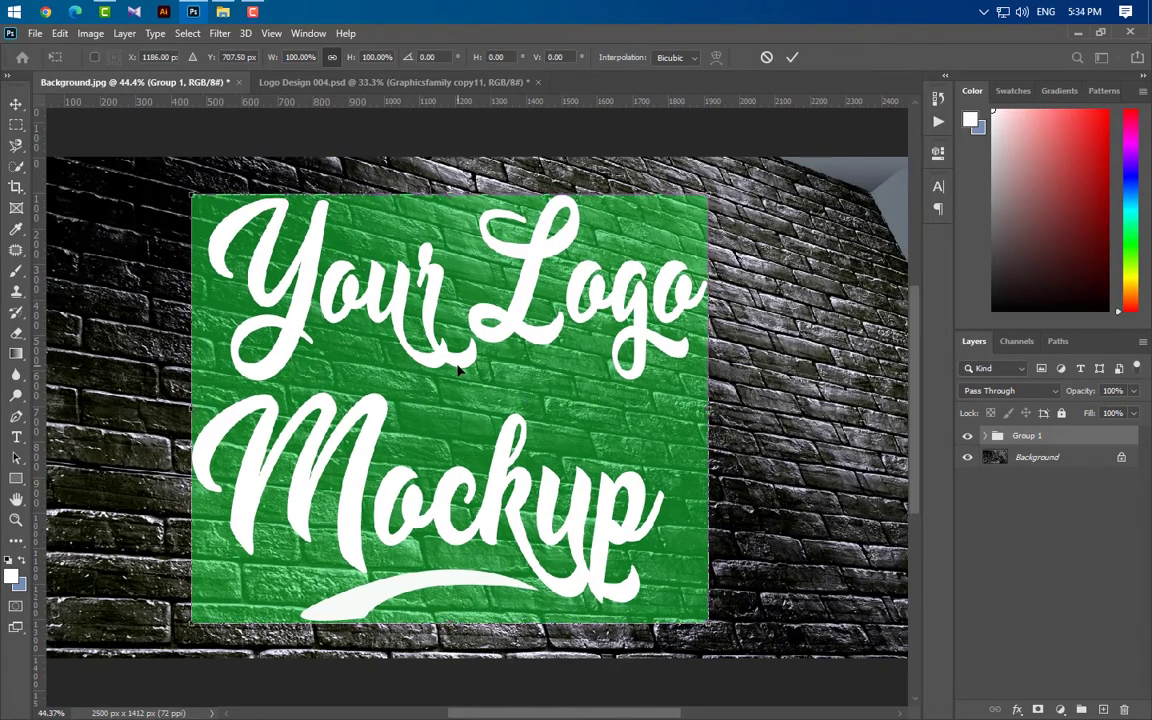
right_click(523, 401)
click(522, 442)
drag(192, 197, 241, 222)
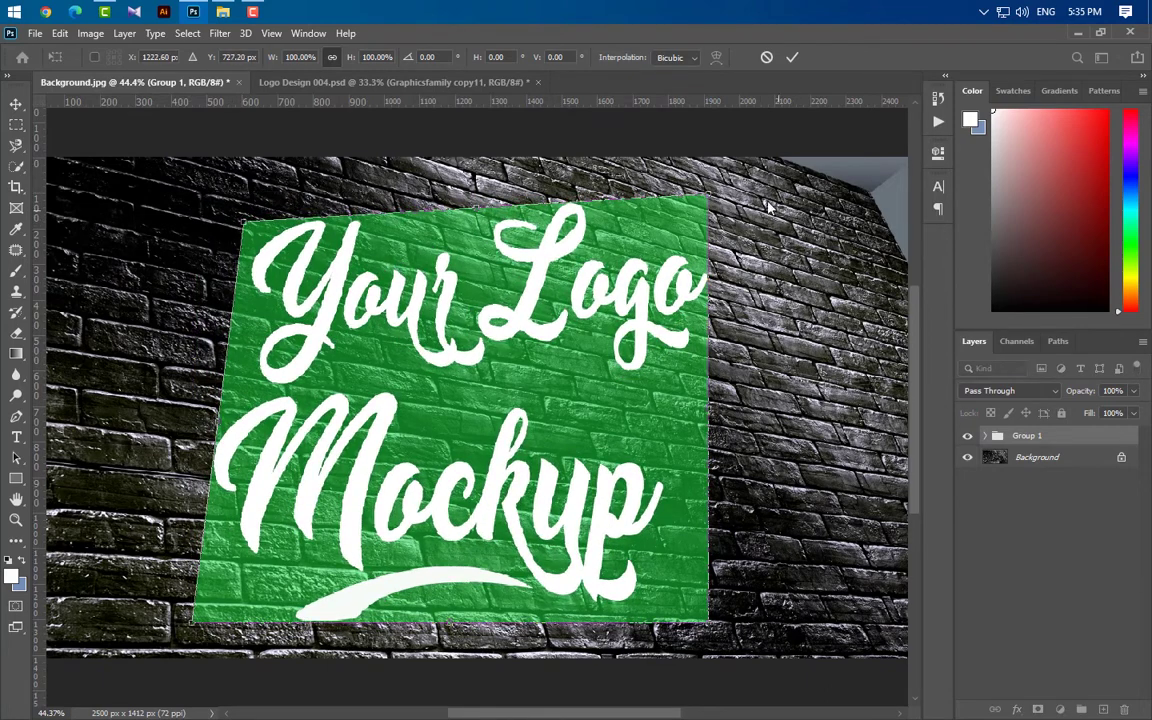
drag(711, 198, 692, 326)
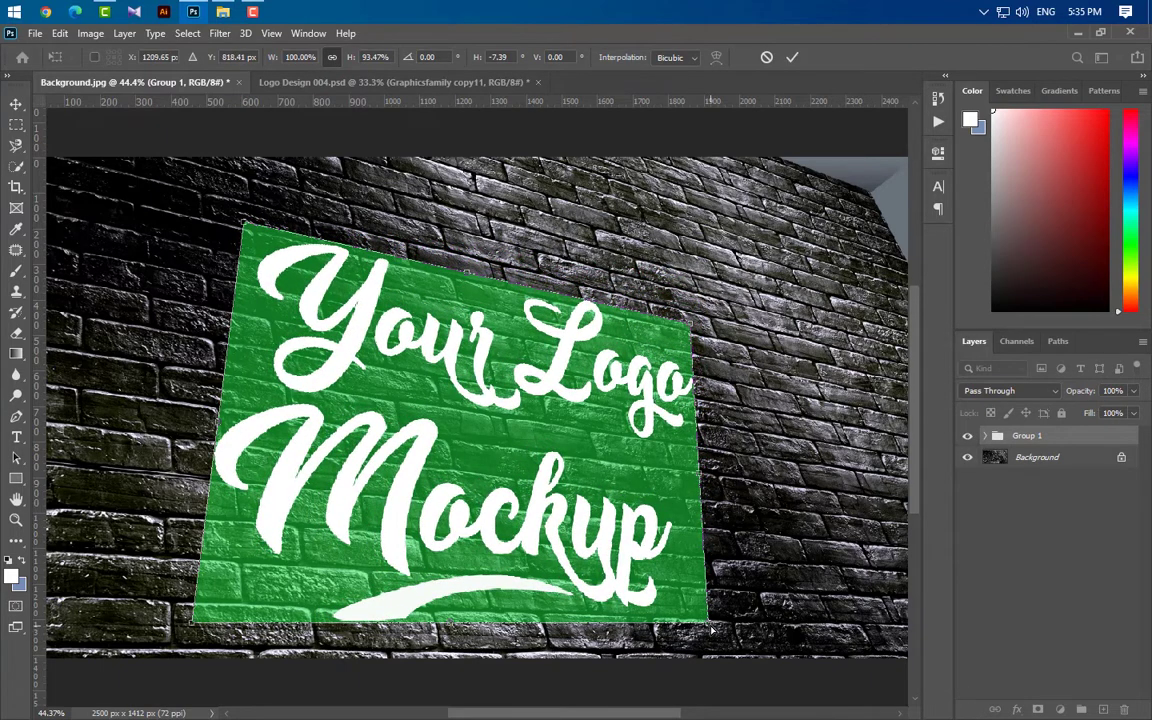
drag(711, 630, 806, 619)
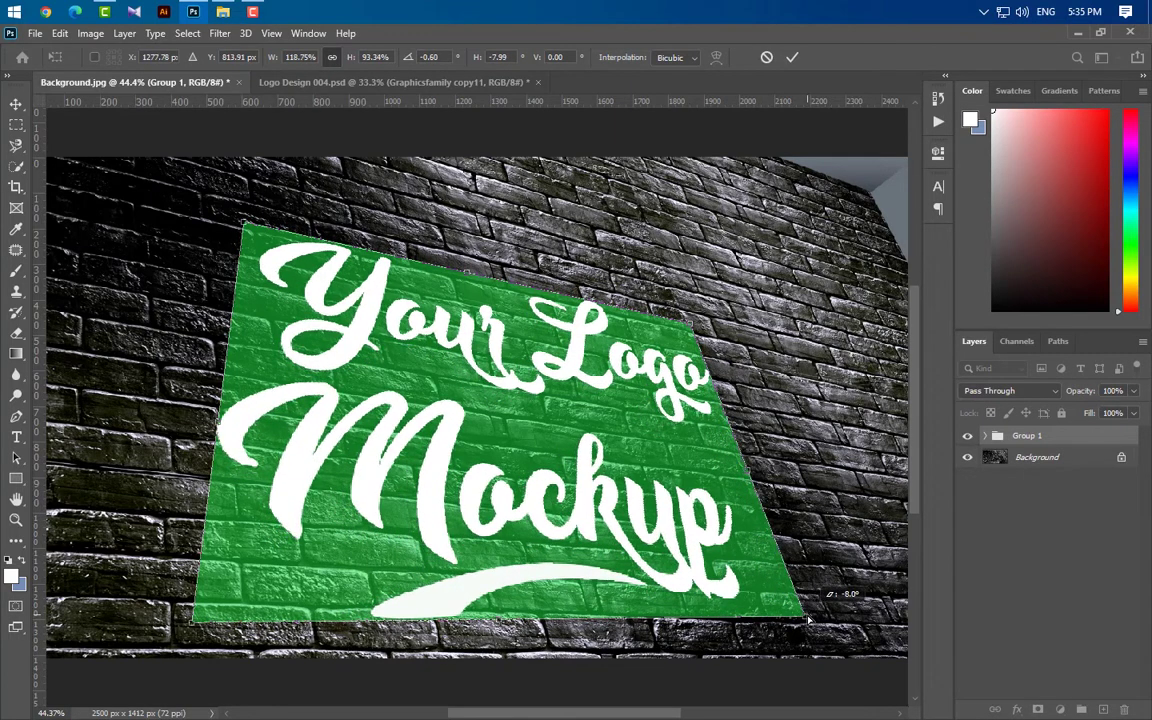
drag(193, 621, 291, 598)
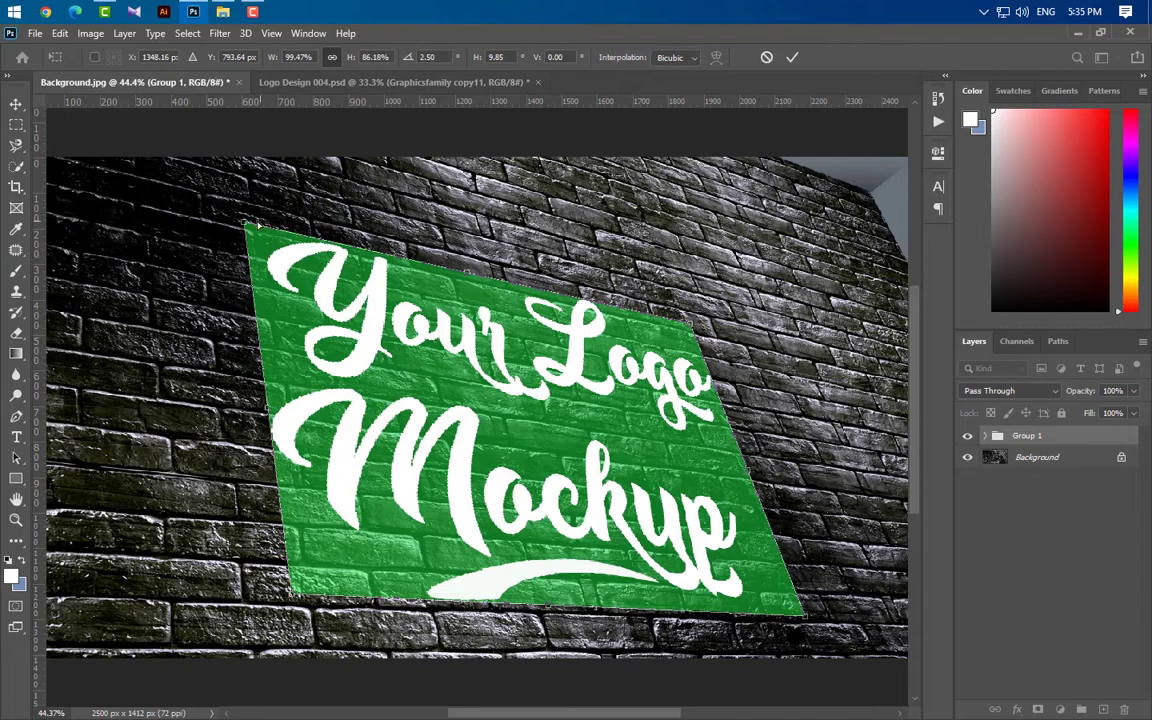
drag(243, 225, 238, 208)
drag(689, 327, 688, 318)
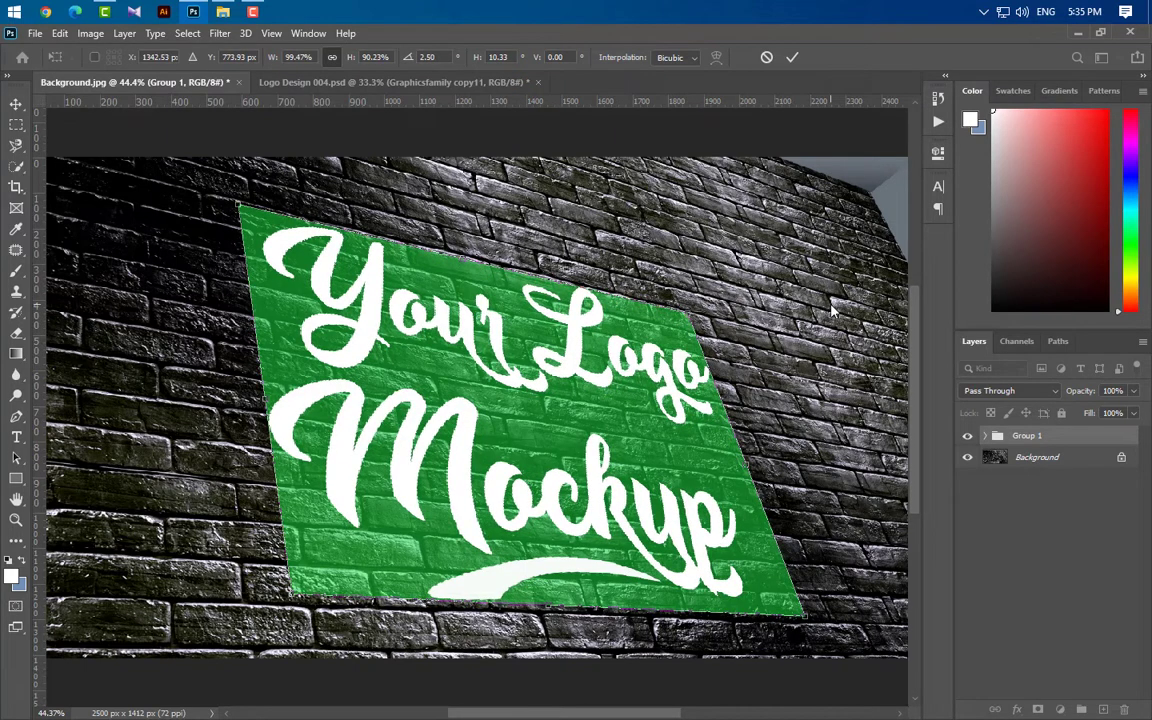
click(792, 57)
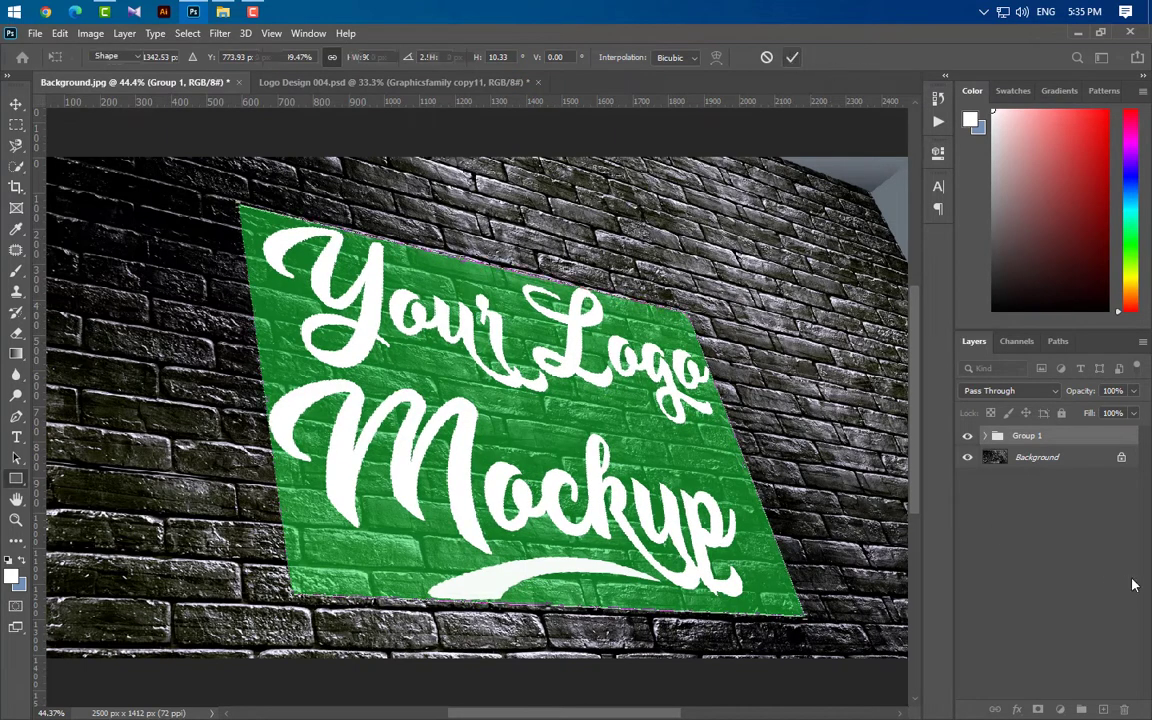
Step: Delete the green Rectangle 1 guide layer from Group 1
click(986, 437)
click(1100, 480)
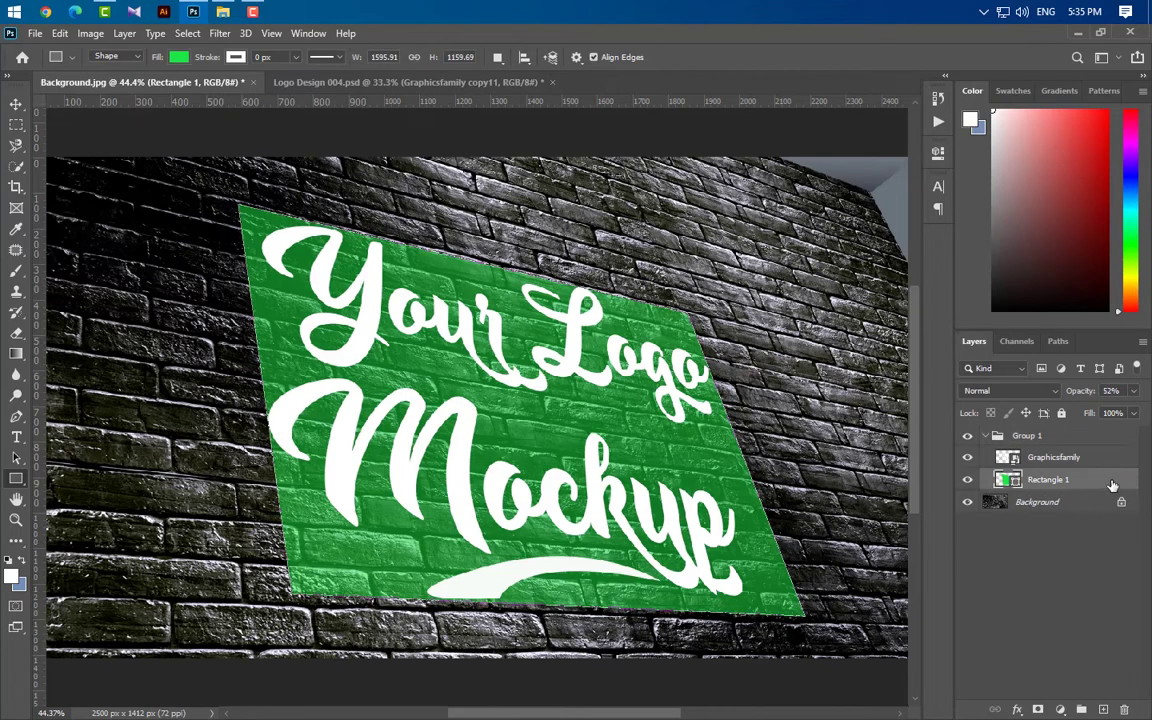
drag(1111, 481, 1123, 710)
key(v)
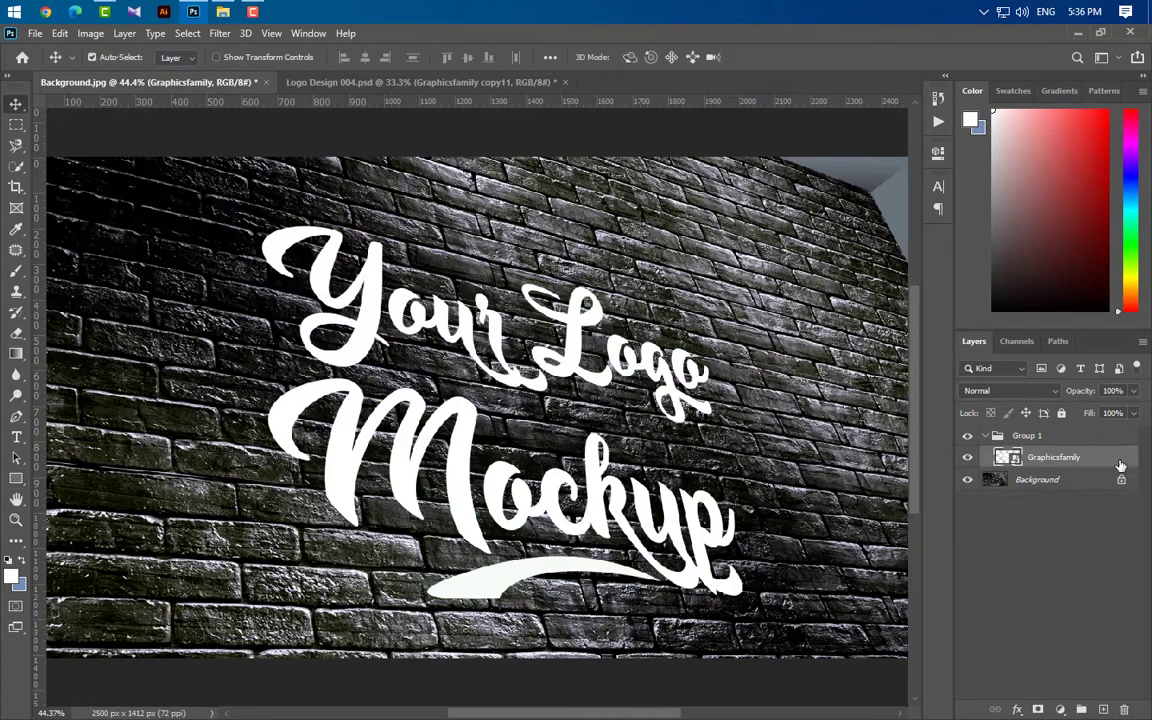
Step: Add a black (000000) Color Overlay at 100% opacity to the Graphicsfamily logo layer
double_click(1105, 458)
click(607, 433)
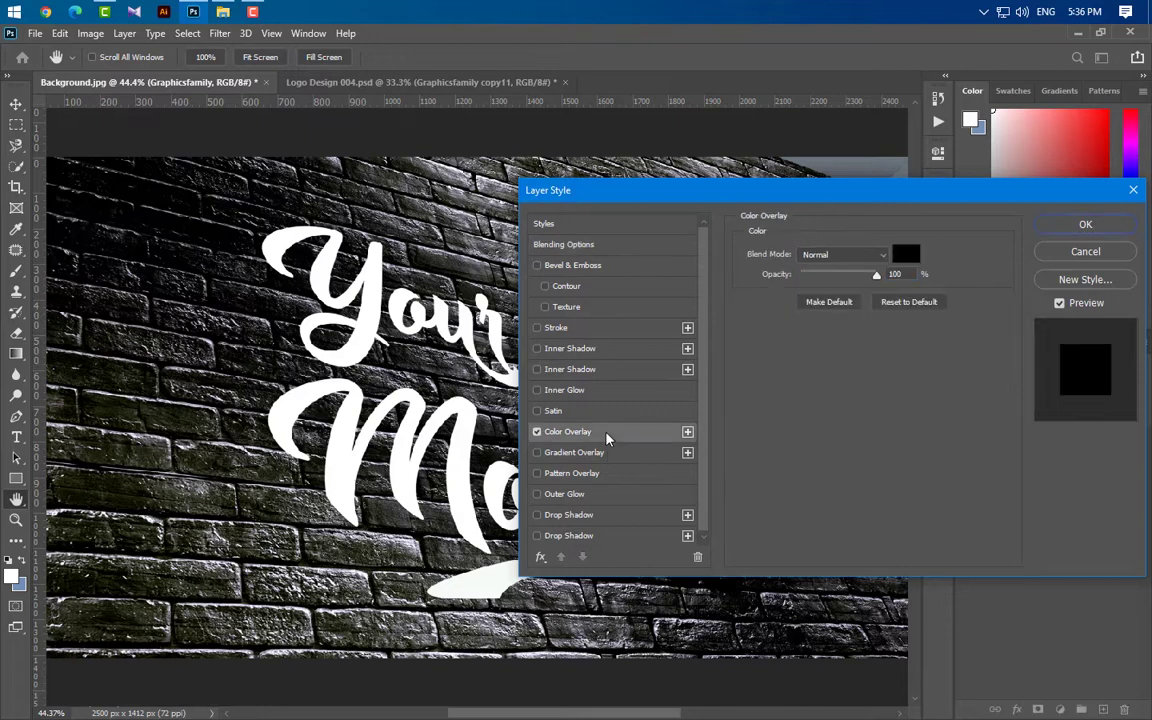
click(905, 255)
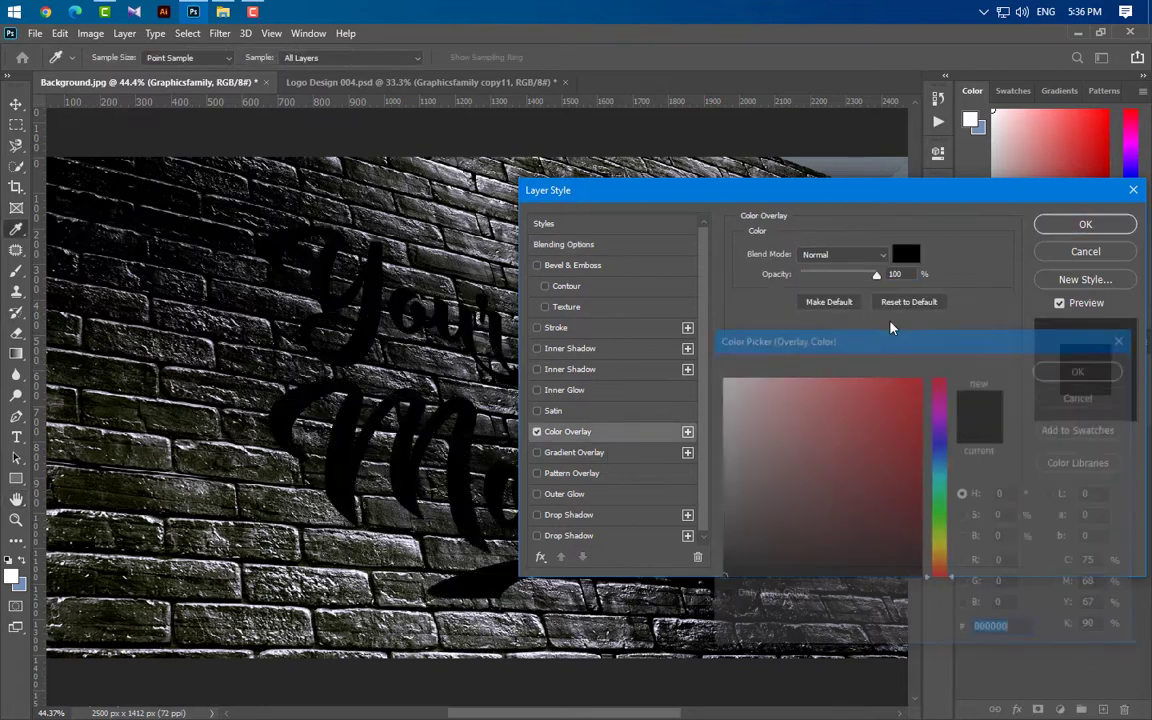
click(1082, 369)
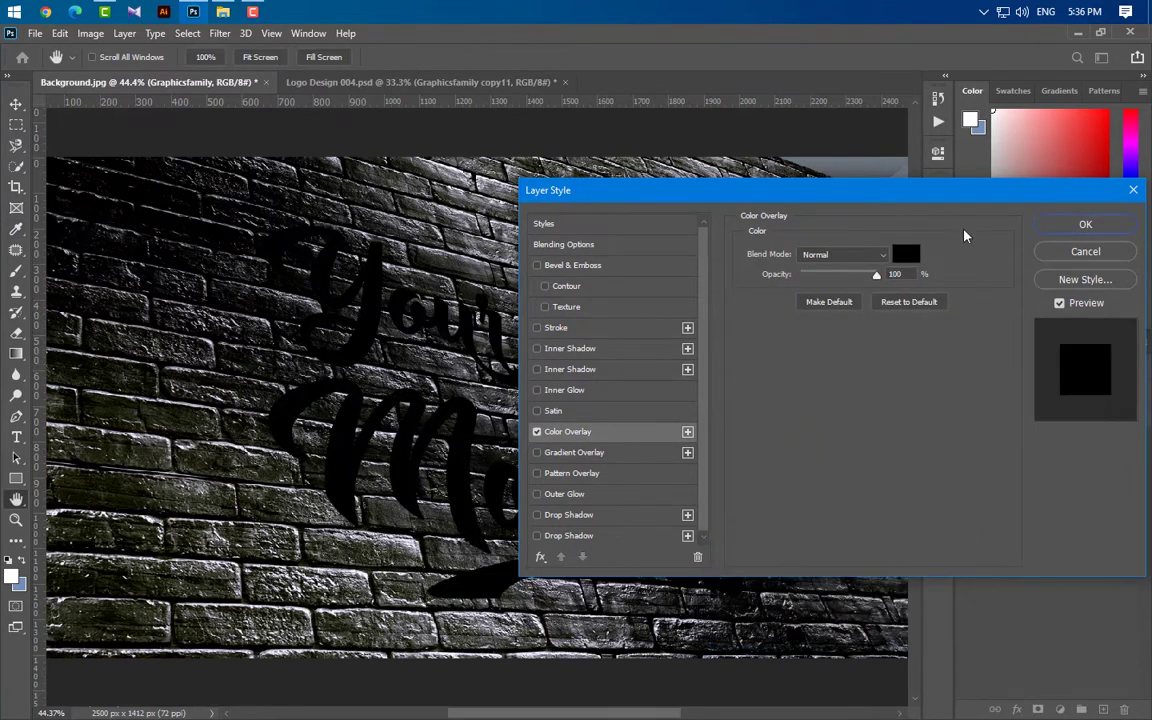
click(1078, 224)
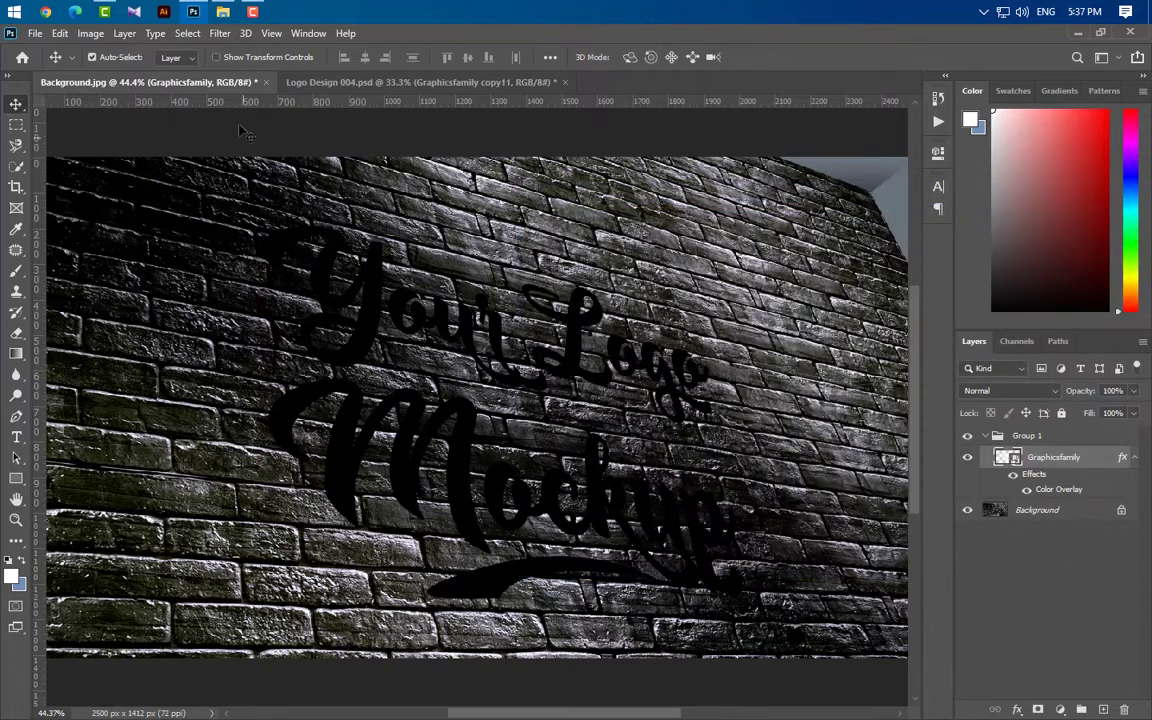
Step: Apply a Gaussian Blur with a 25-pixel radius to the black logo layer
click(219, 33)
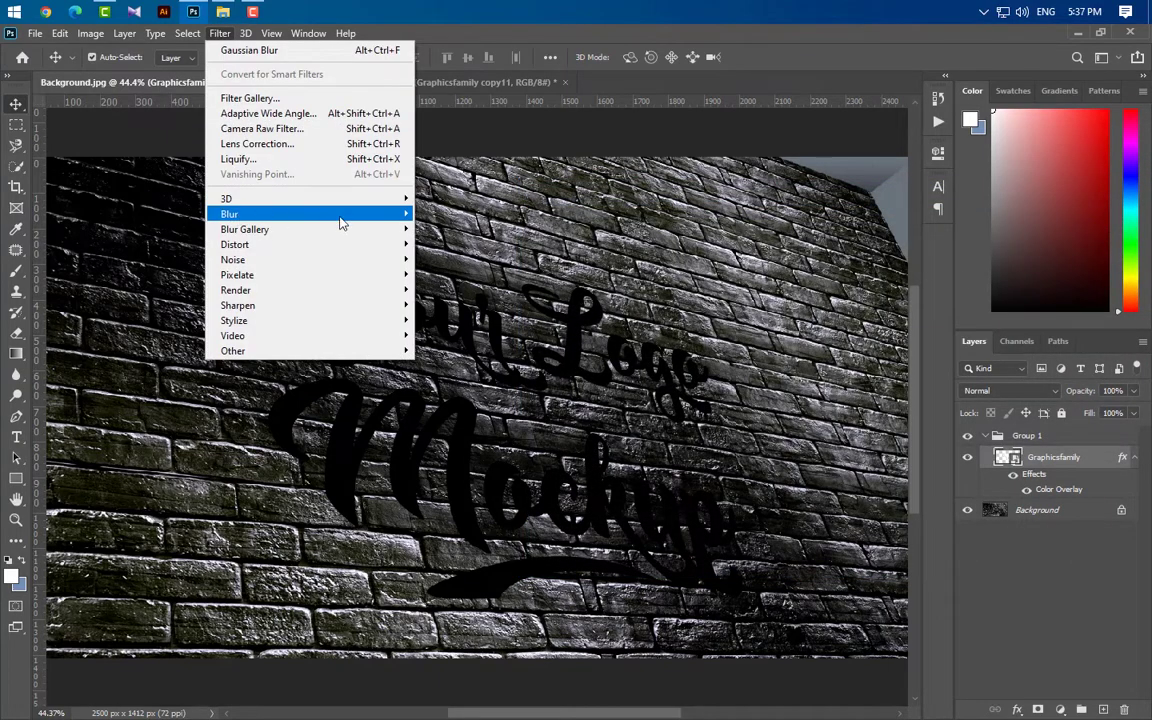
mouse_move(300, 214)
click(456, 274)
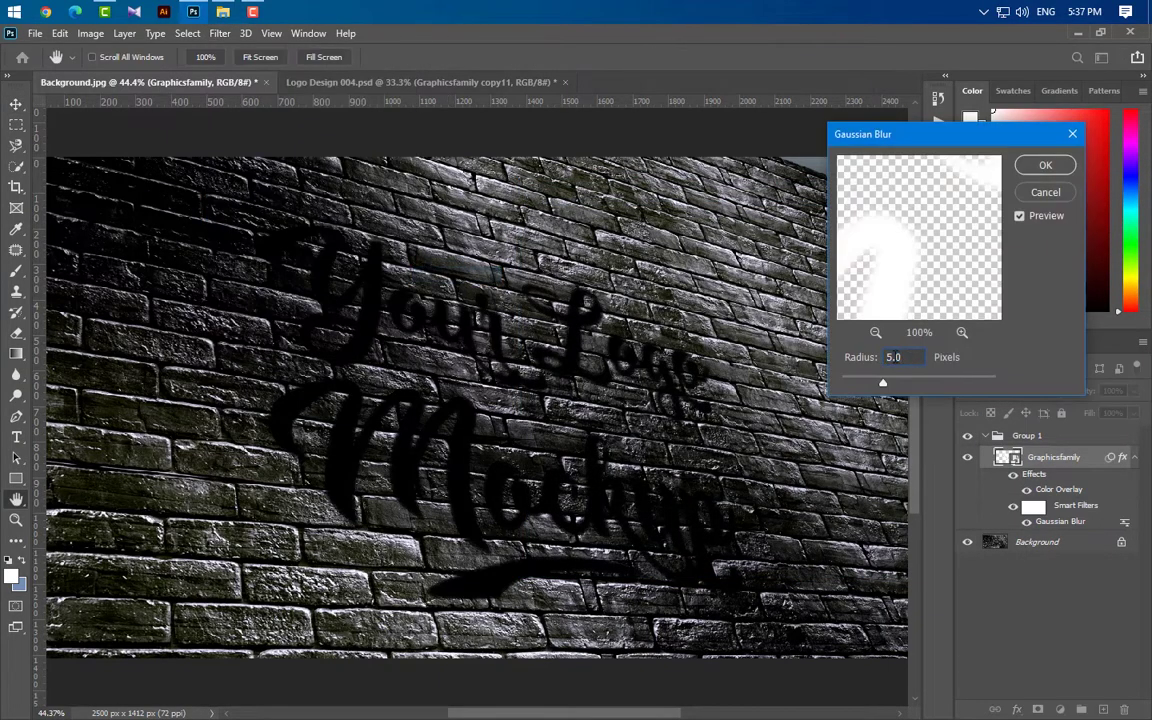
text(20)
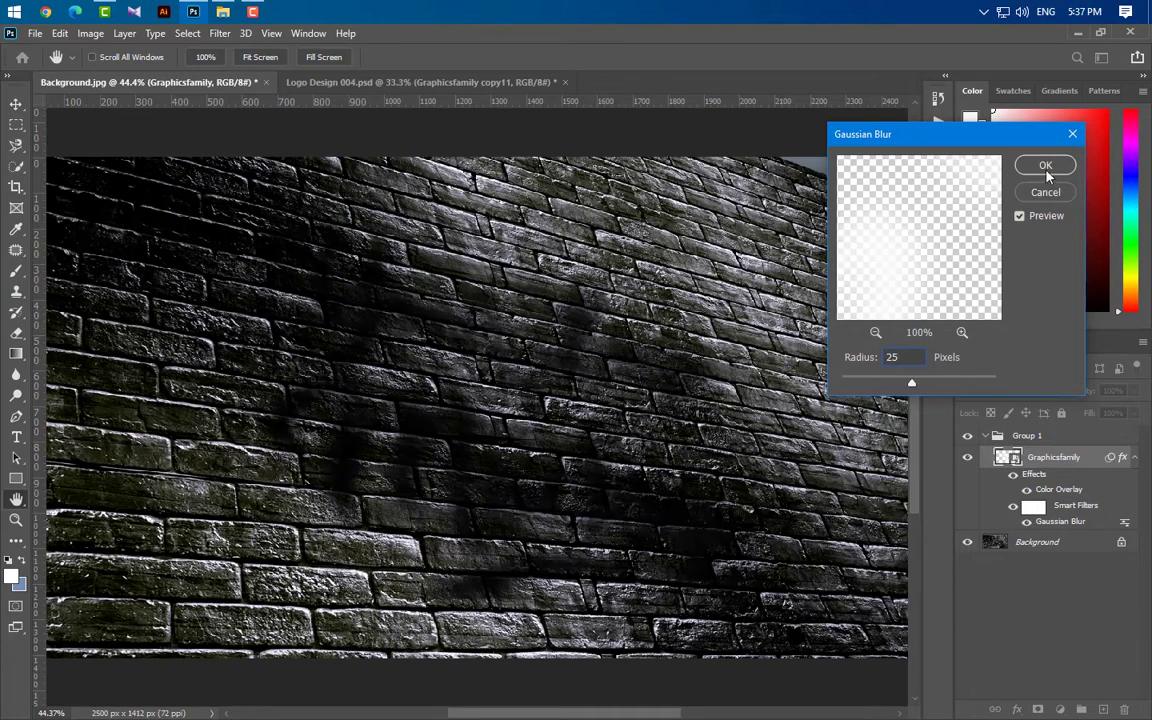
click(1045, 168)
Step: Apply a Motion Blur with a -90° angle and 200-pixel distance to the blurred logo layer
click(219, 33)
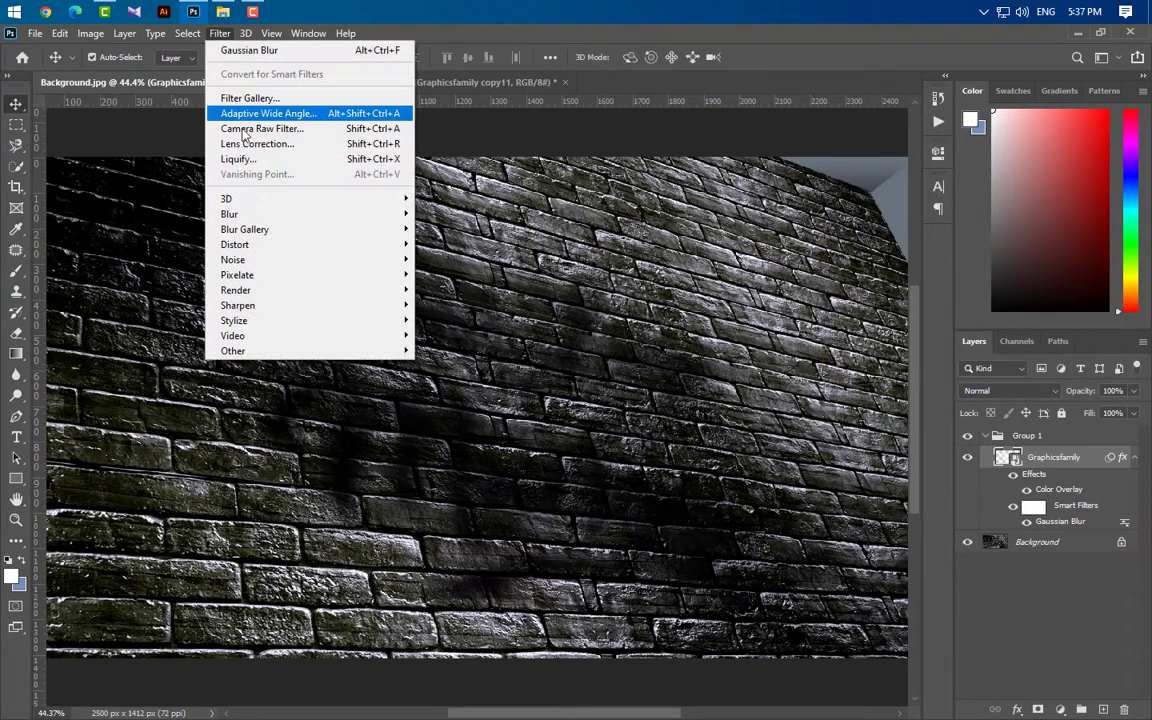
mouse_move(335, 214)
click(455, 305)
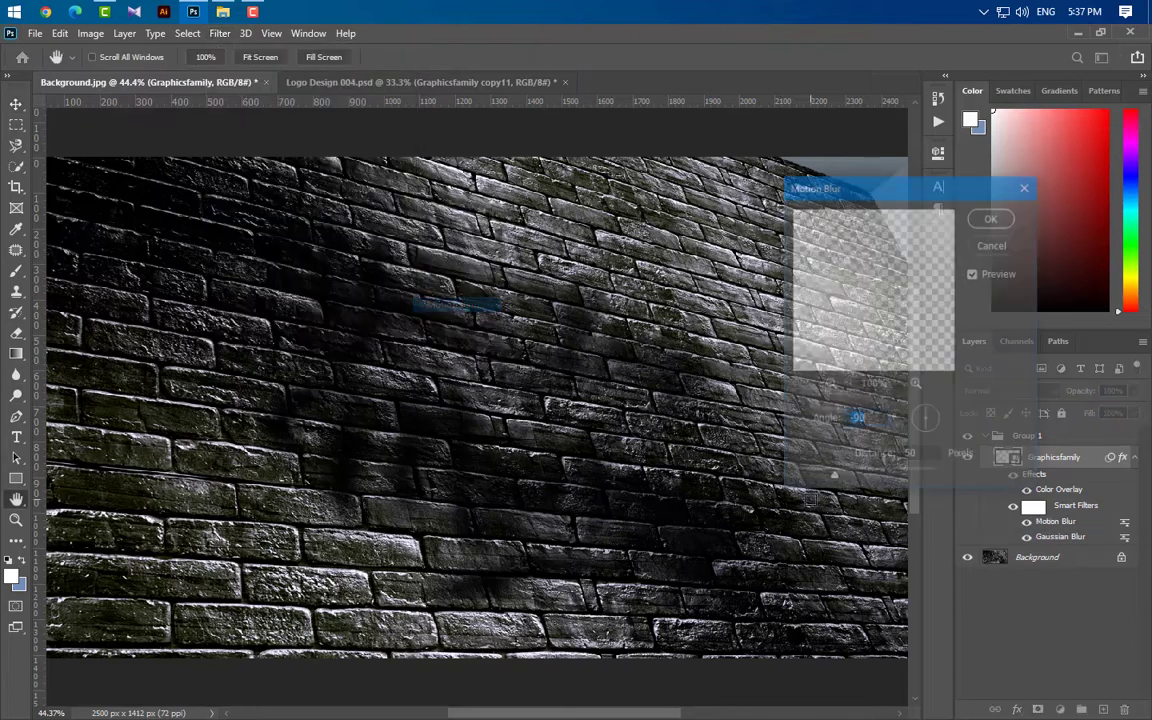
double_click(919, 455)
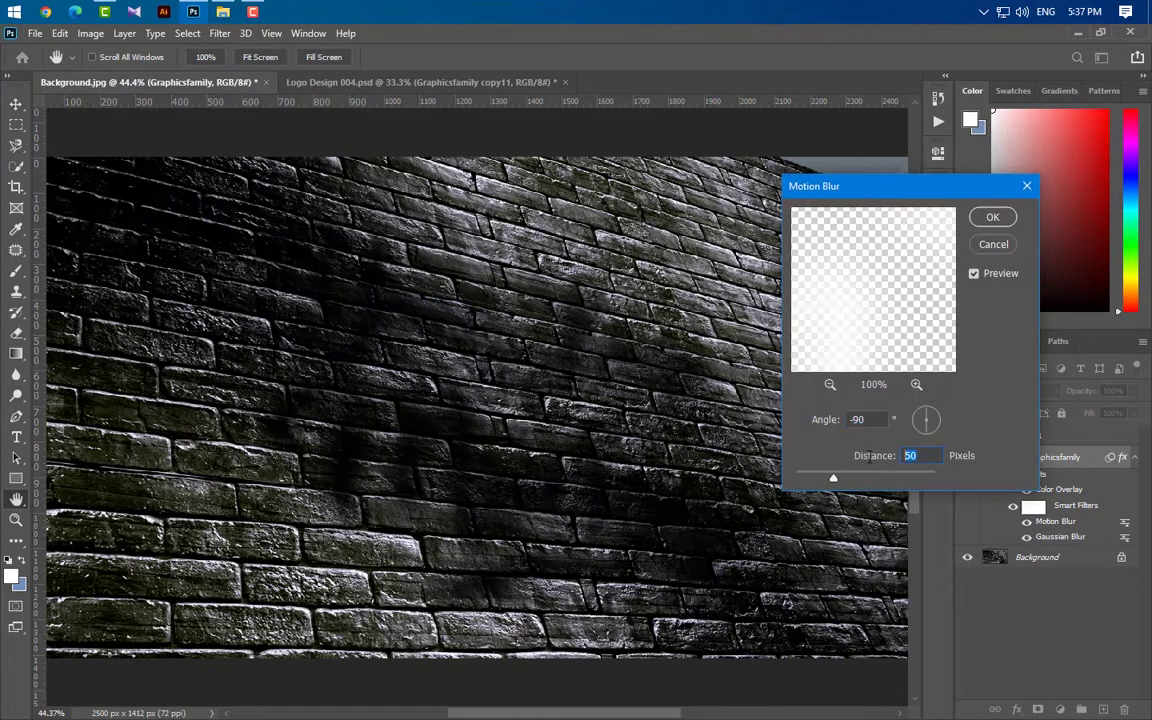
text(200)
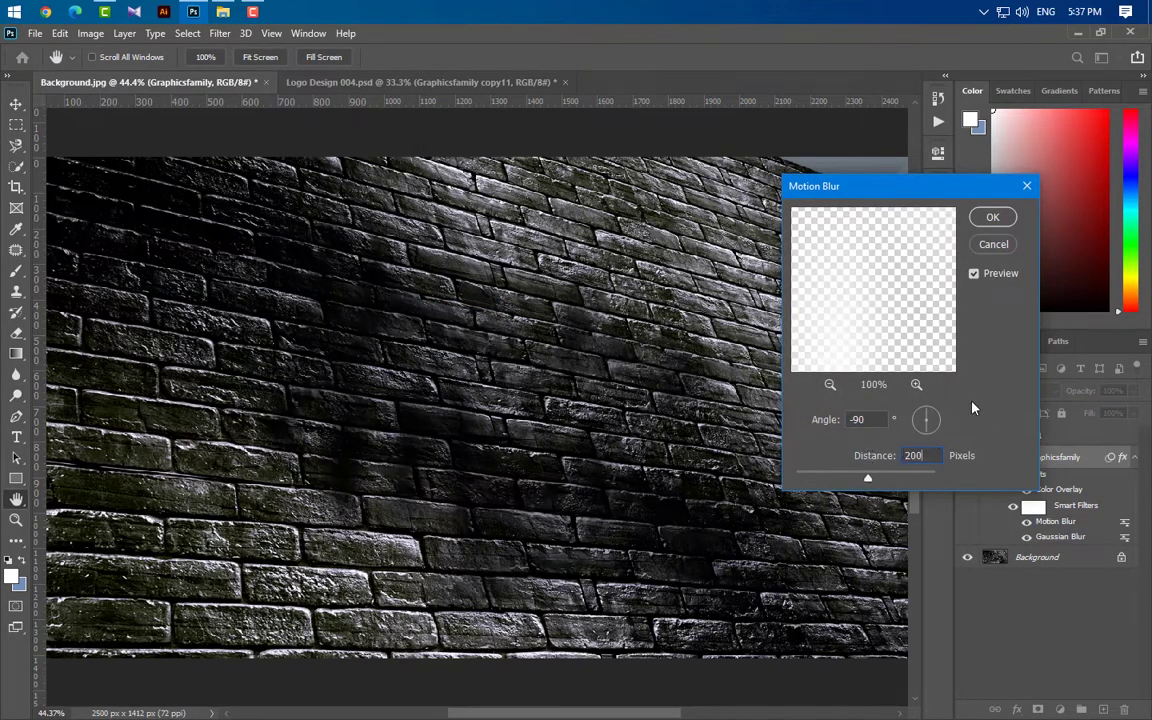
click(991, 220)
Step: Set the blurred logo layer's opacity to 30% and duplicate the layer
click(1115, 391)
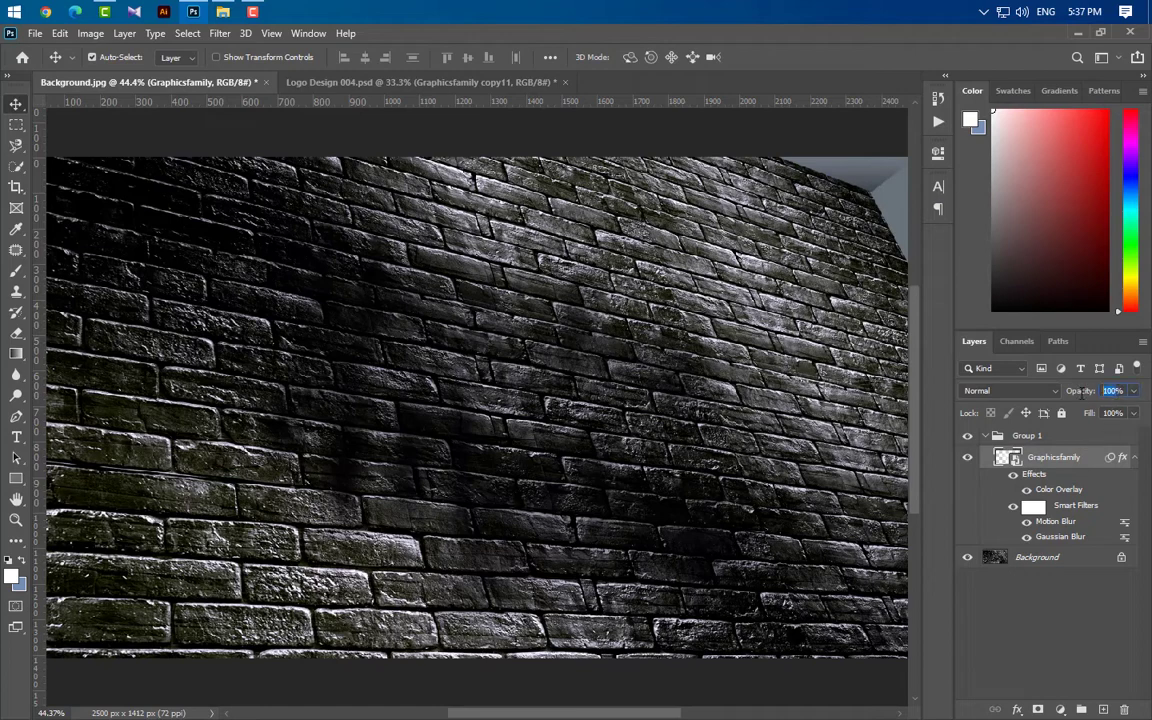
drag(1078, 398, 972, 400)
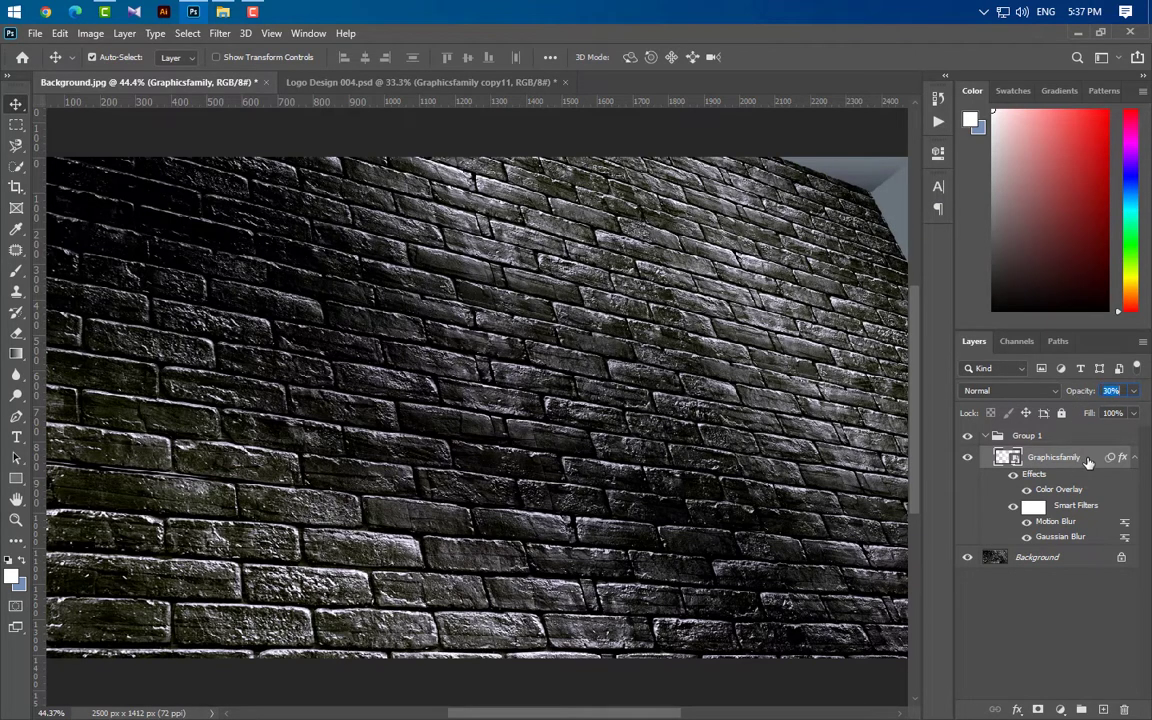
drag(995, 460, 1103, 709)
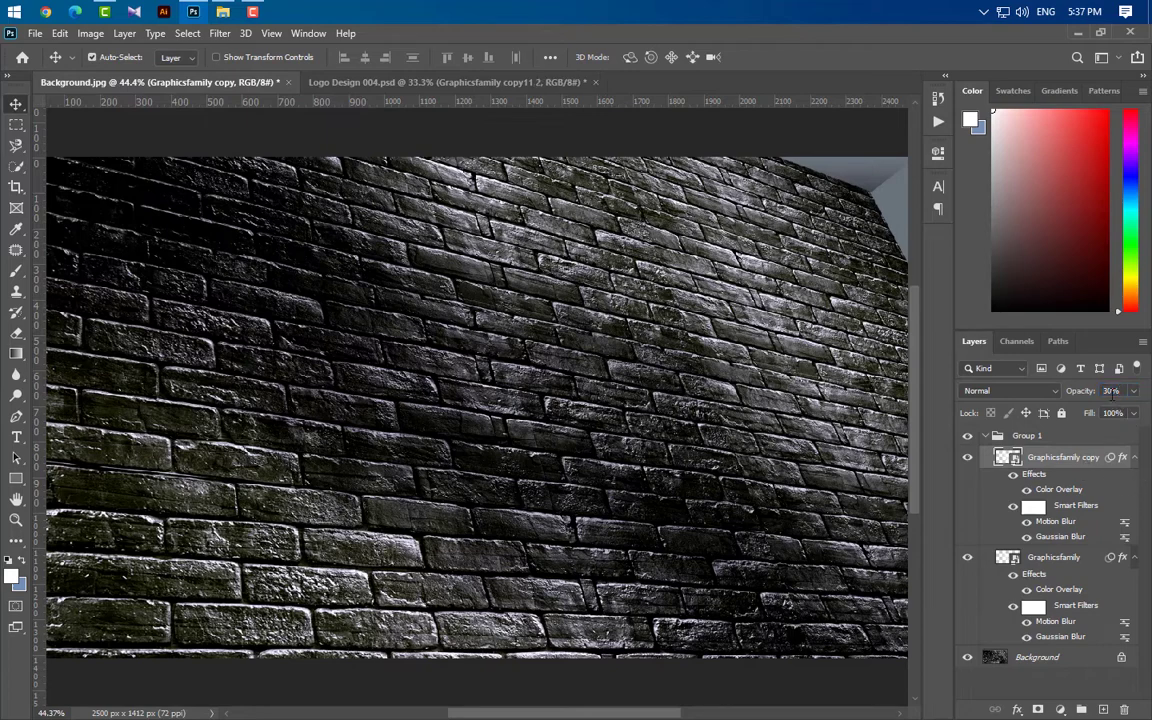
Step: Set the Graphicsfamily copy layer's opacity to 20% and its Motion Blur distance to 50 pixels
drag(1080, 397, 985, 410)
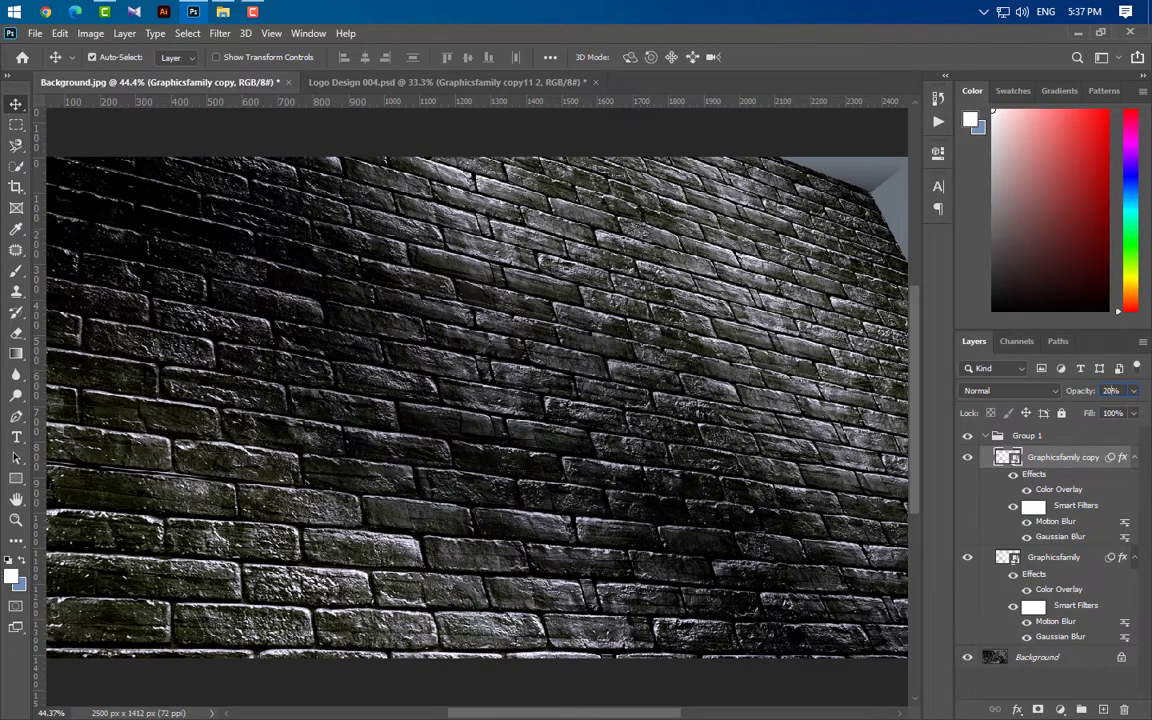
double_click(1058, 522)
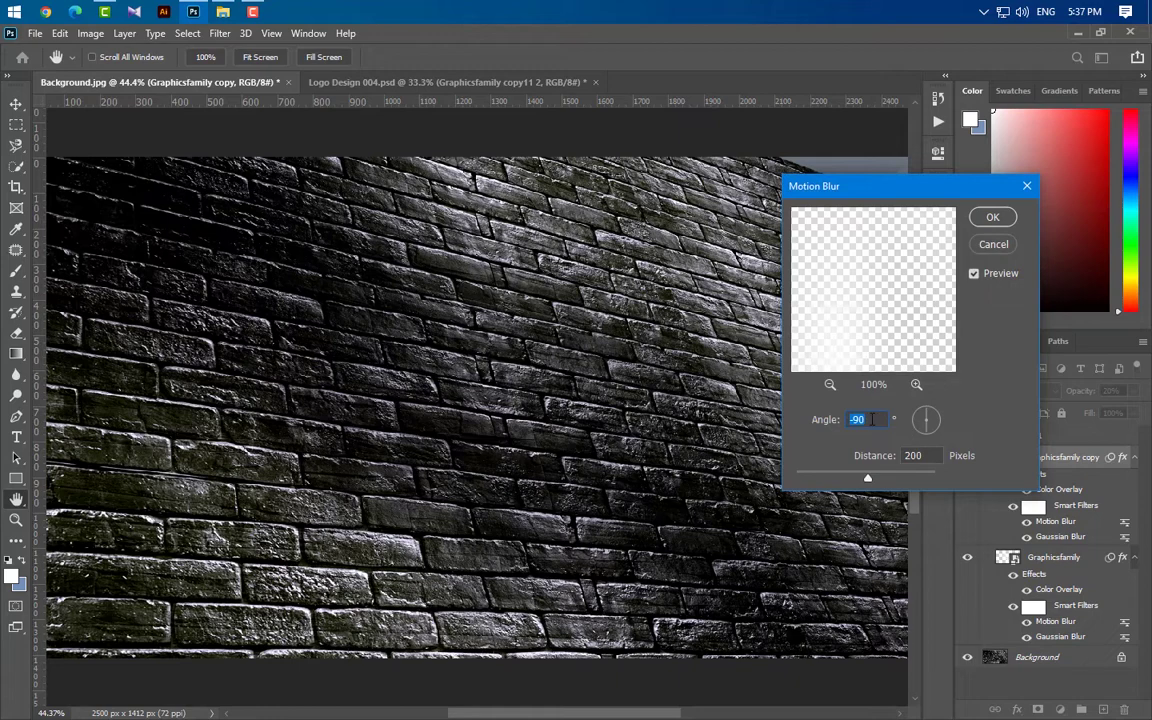
click(871, 456)
text(50)
click(990, 219)
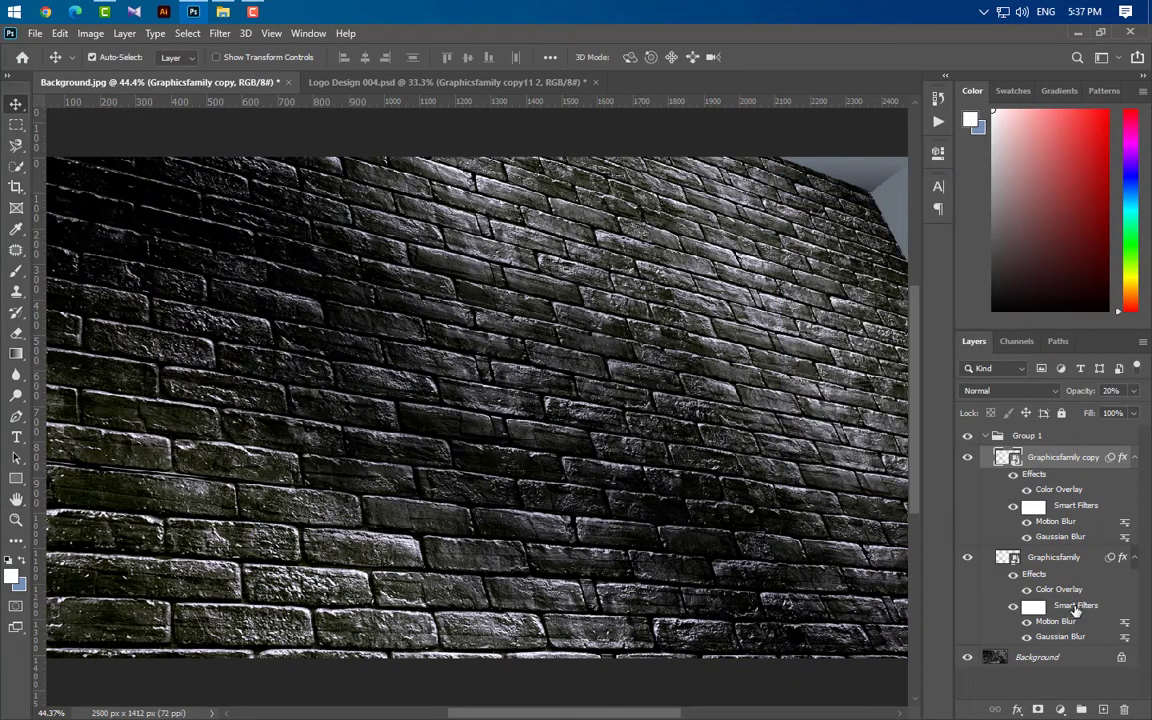
Step: Set the Gaussian Blur radius of the Graphicsfamily copy layer to 8 pixels
double_click(1060, 537)
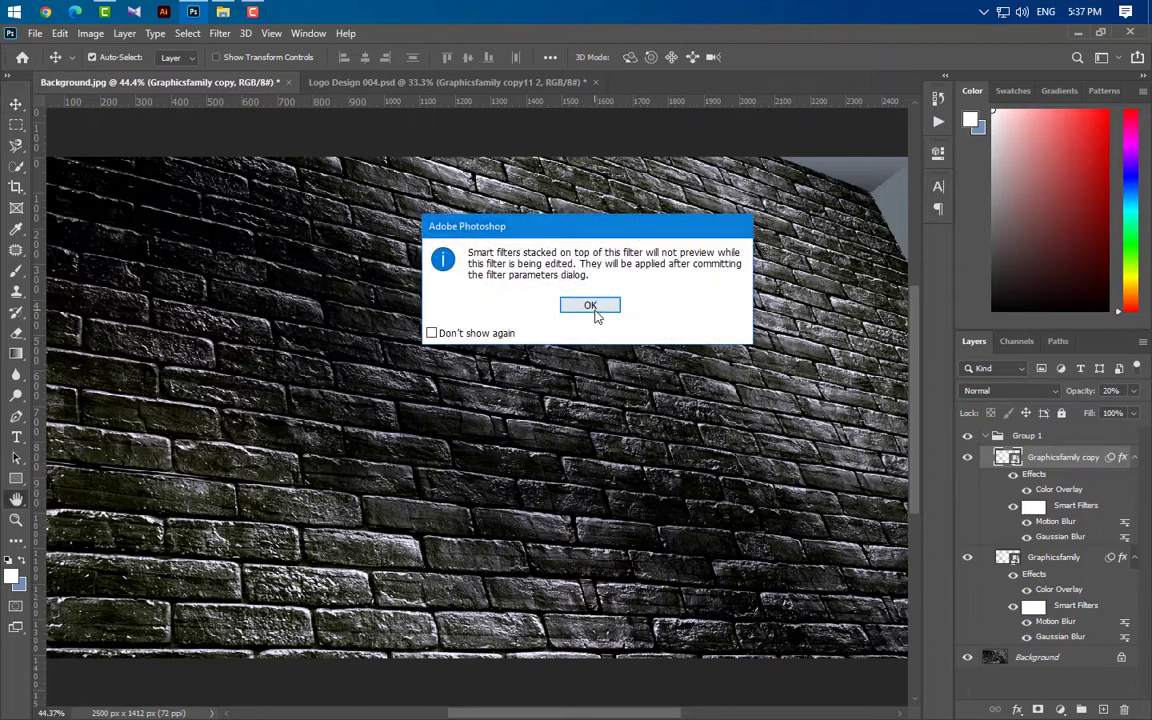
click(592, 306)
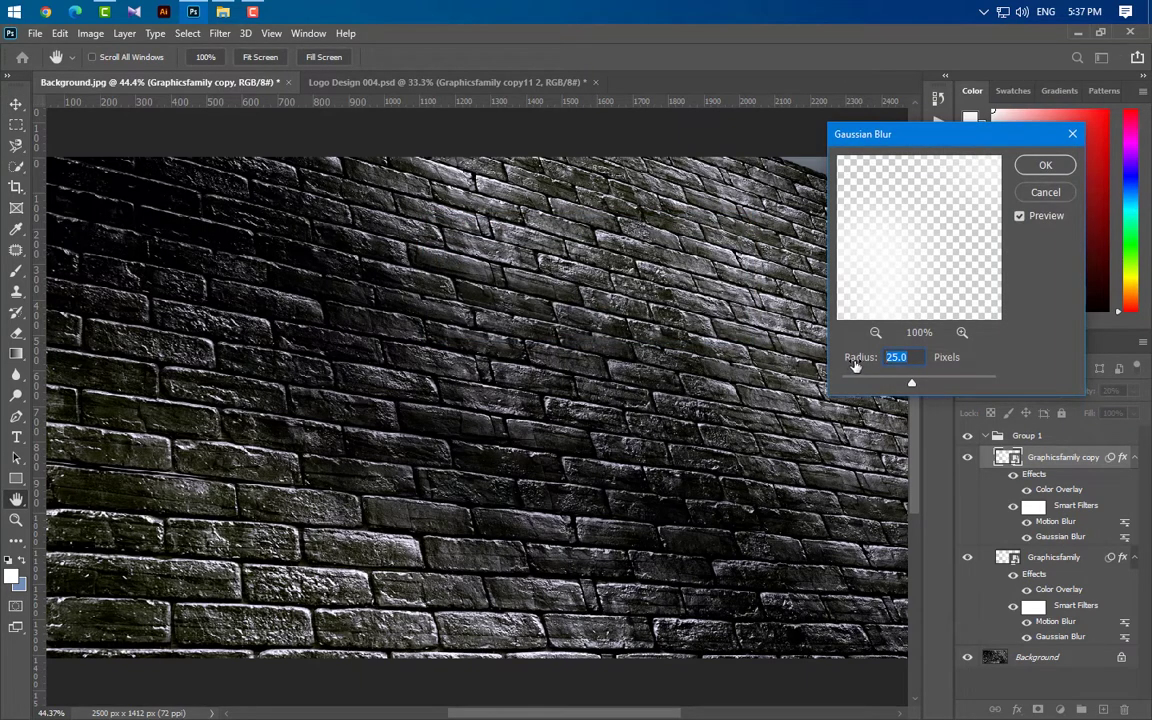
text(8)
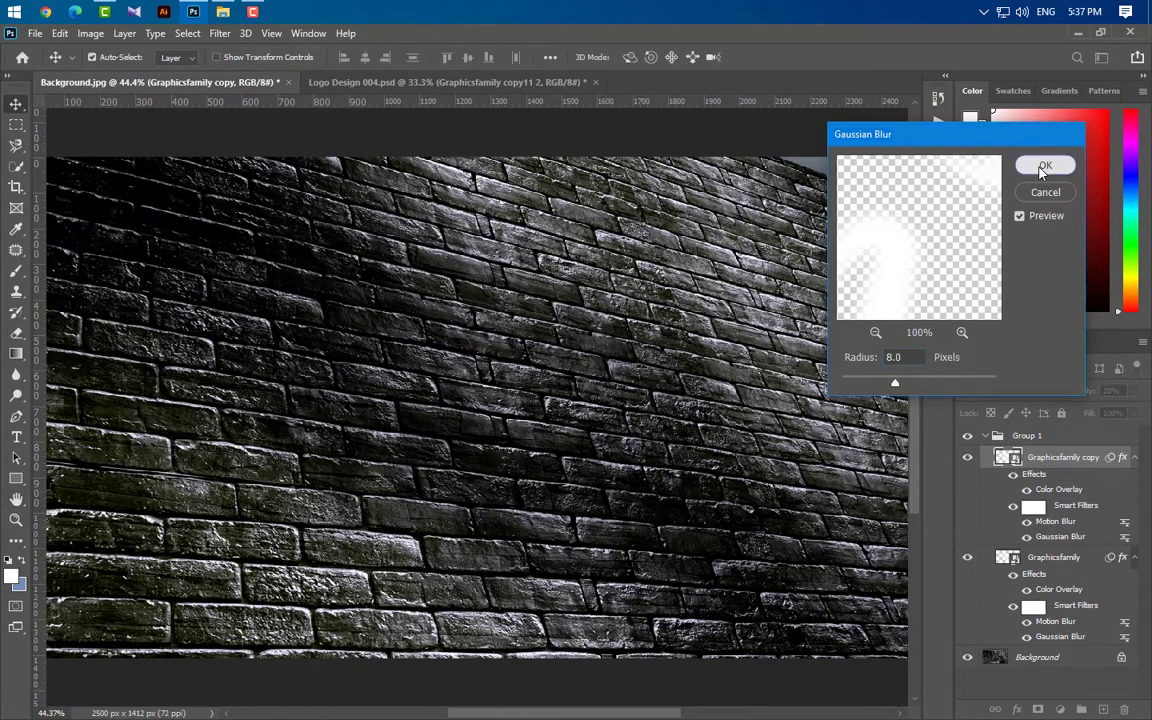
click(1040, 167)
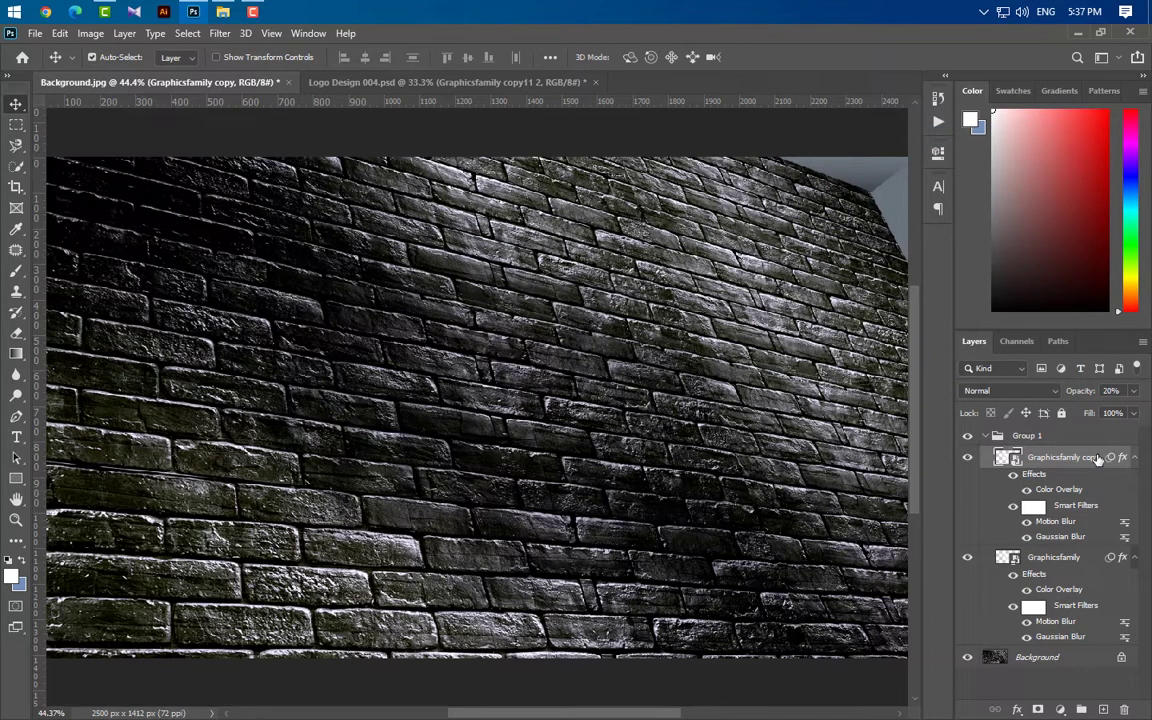
Step: Duplicate the Graphicsfamily copy layer, move the duplicate out above Group 1, and collapse the group
key(ctrl+j)
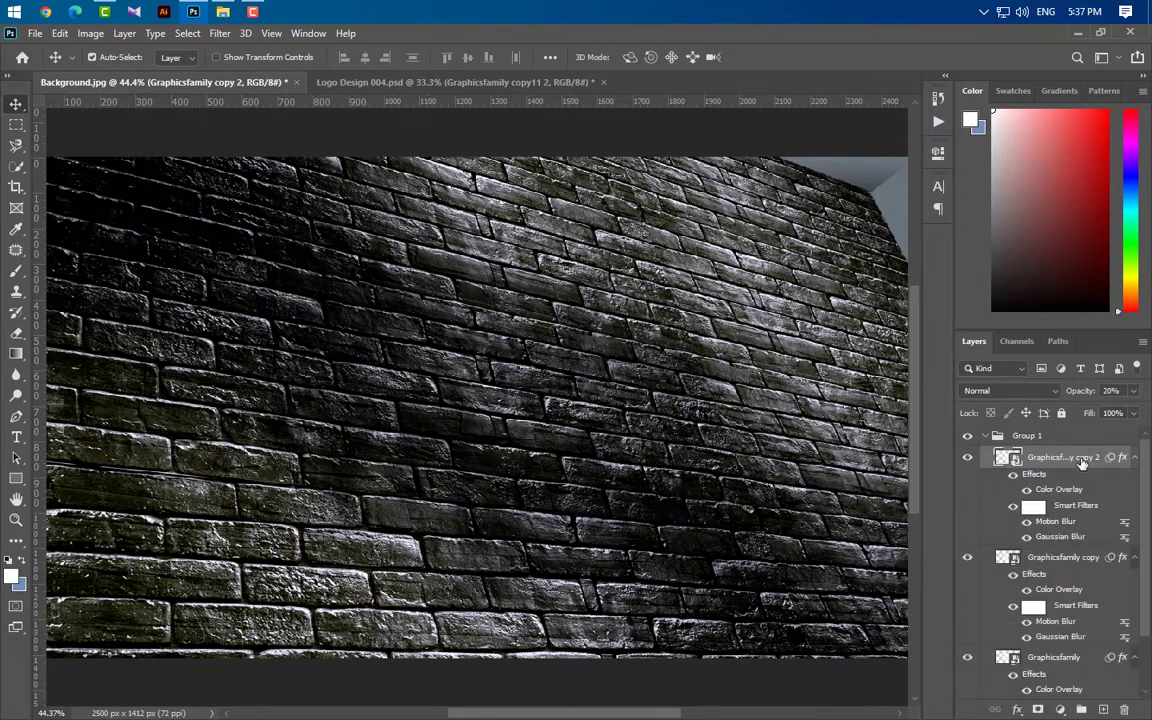
drag(1080, 457, 1079, 427)
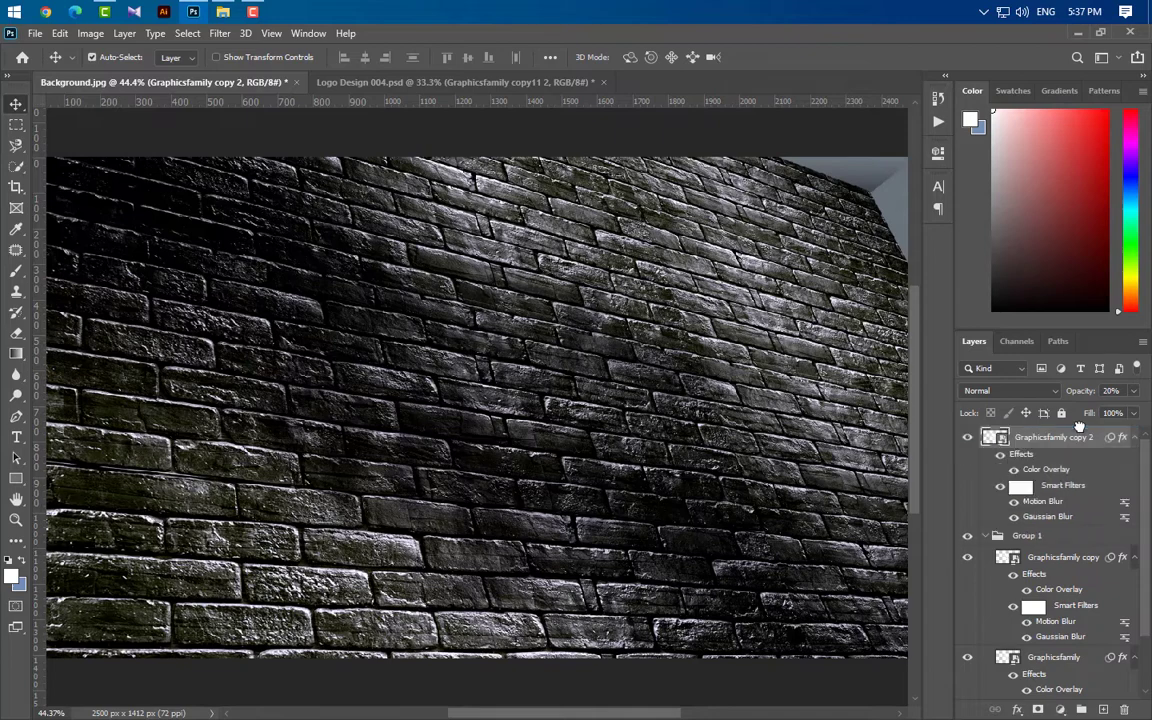
click(1136, 561)
click(1134, 580)
click(987, 537)
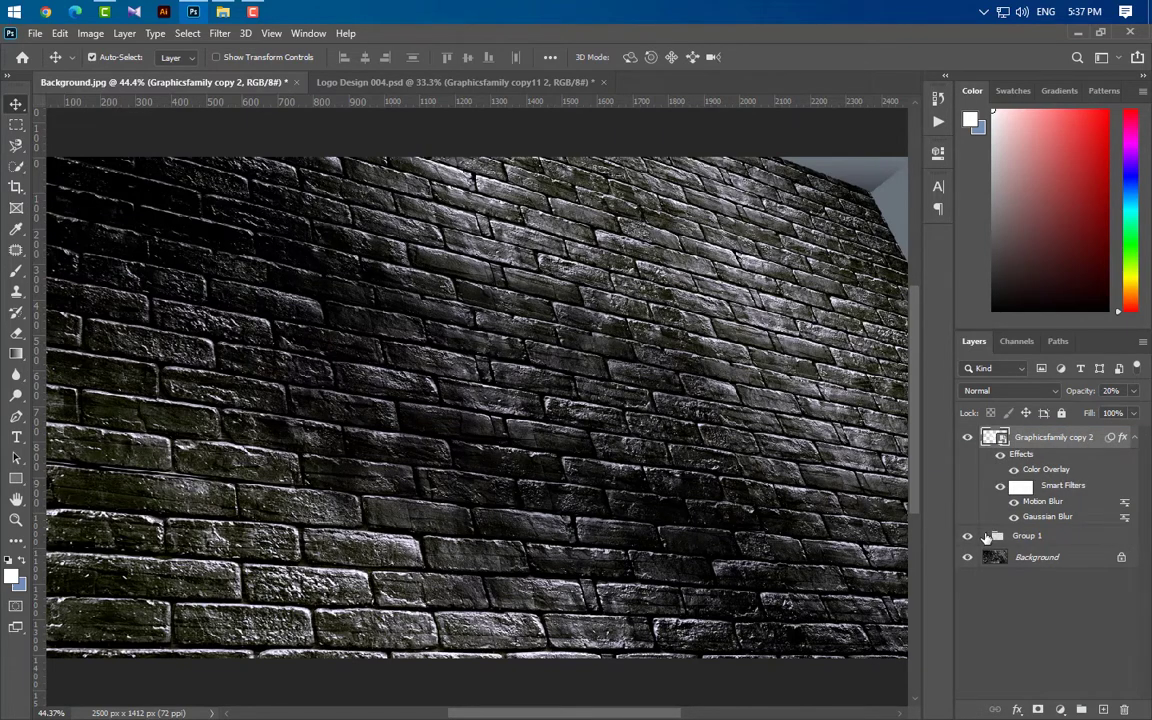
Step: Raise the Graphicsfamily copy 2 layer's opacity to 100% and delete its smart filters
click(1133, 391)
drag(1080, 412, 1143, 412)
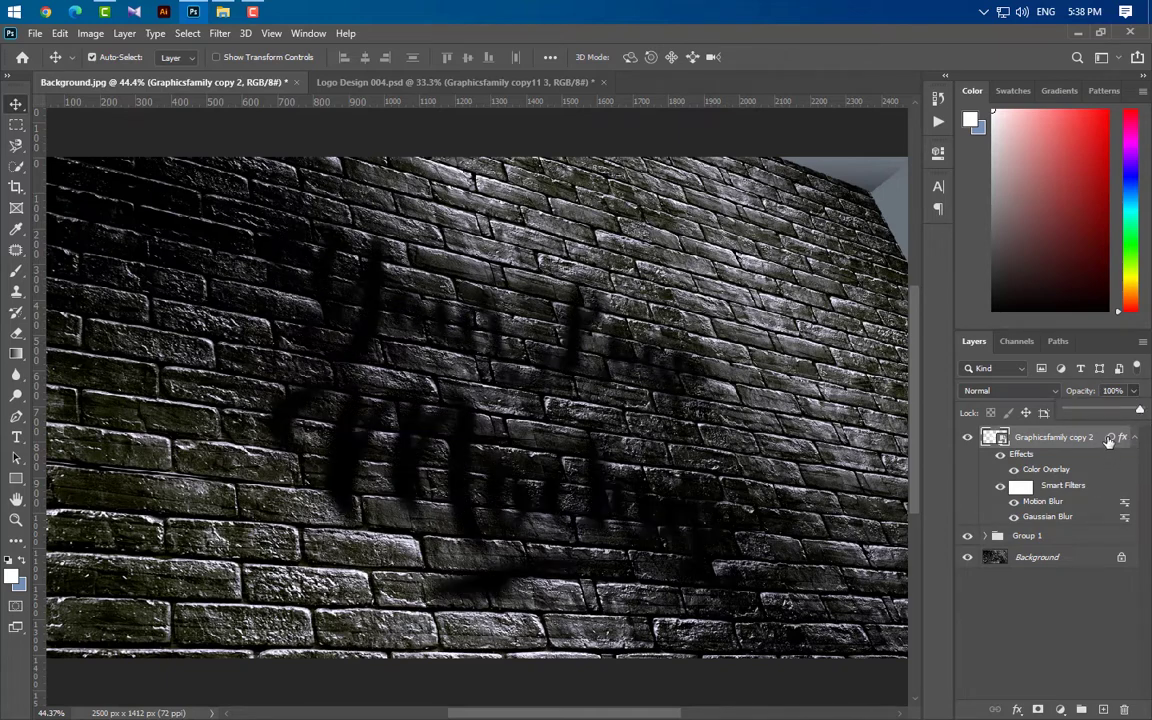
drag(1124, 706, 1124, 708)
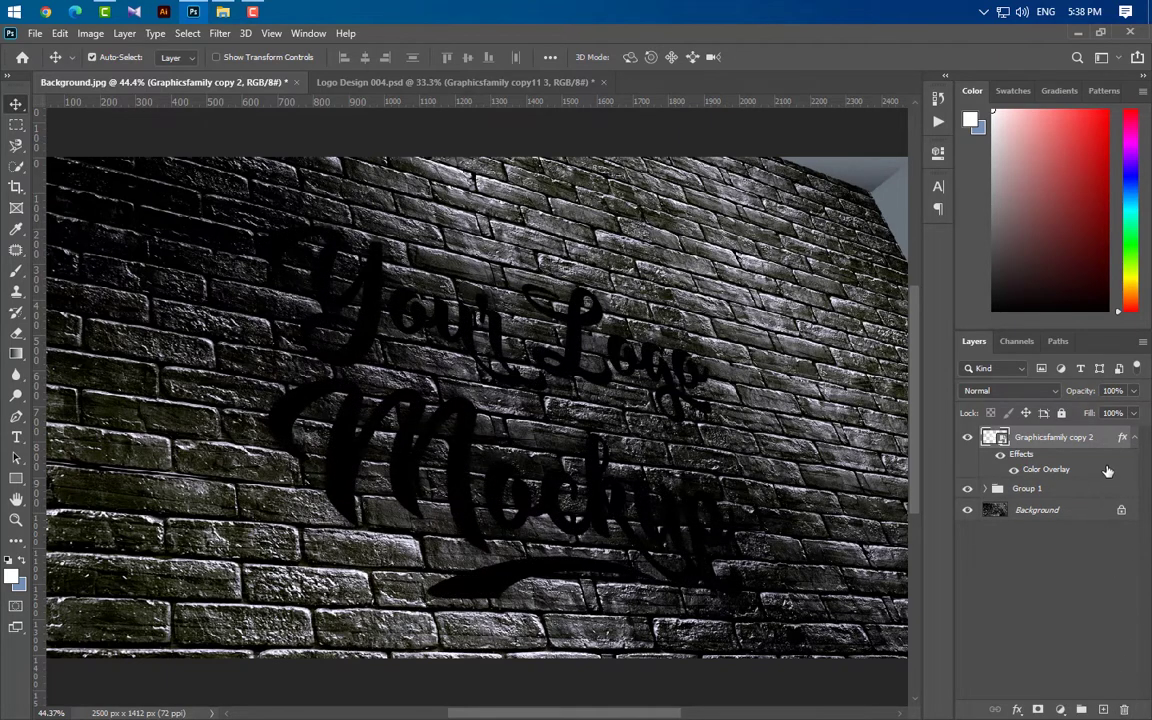
Step: Duplicate the unblurred black logo layer and add a black 12 px outside Stroke at 50% opacity to the duplicate
key(ctrl+j)
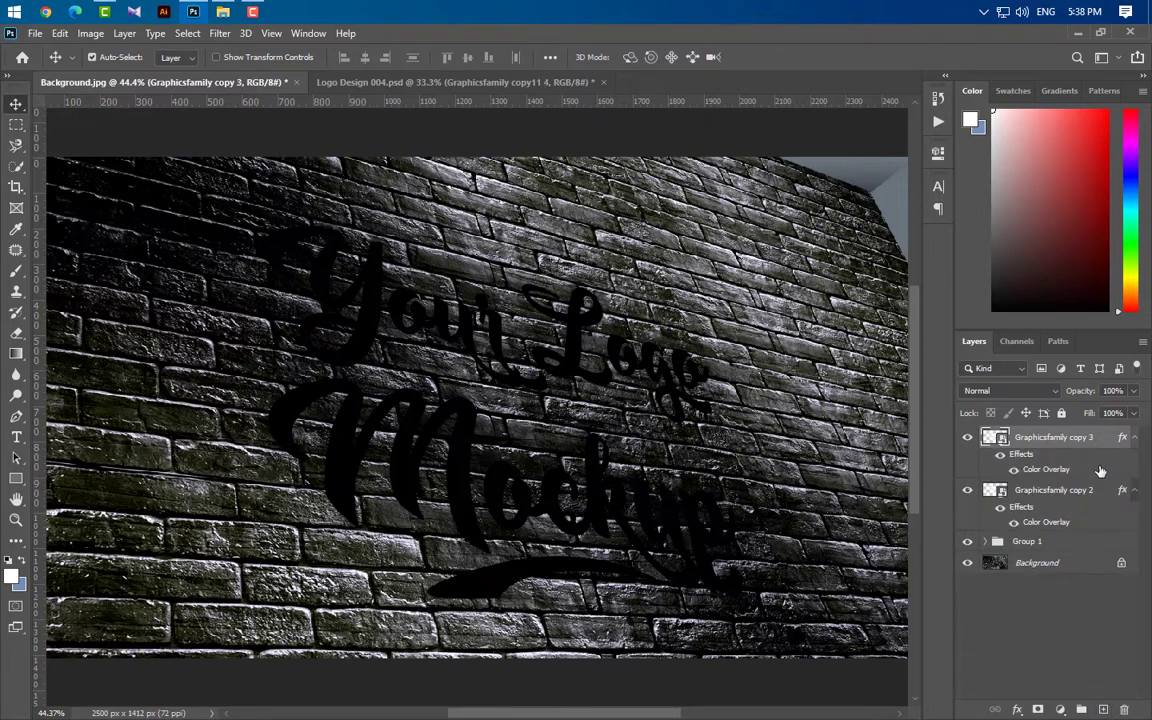
double_click(1050, 470)
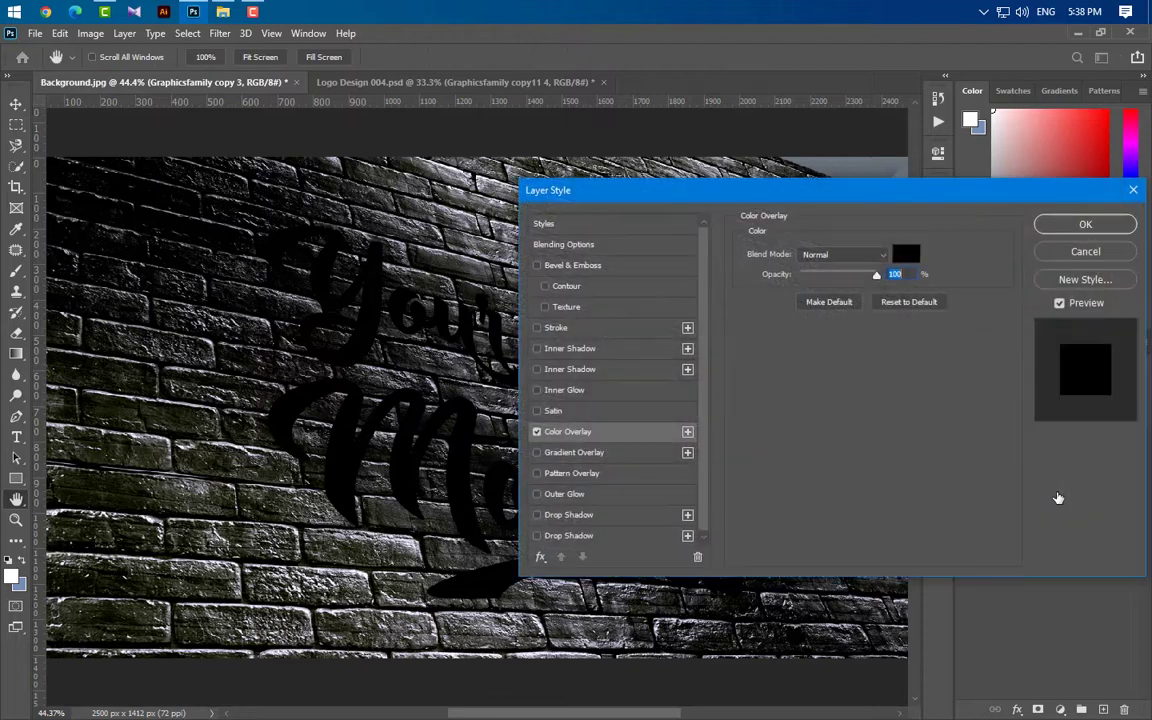
click(585, 329)
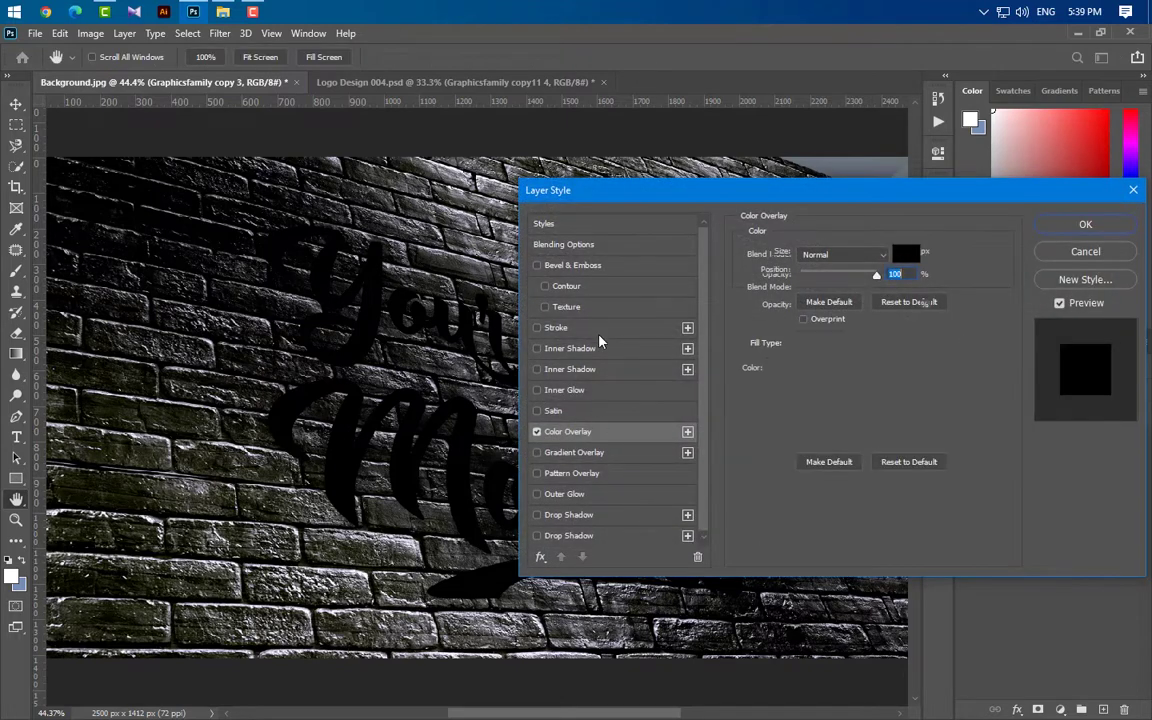
click(820, 269)
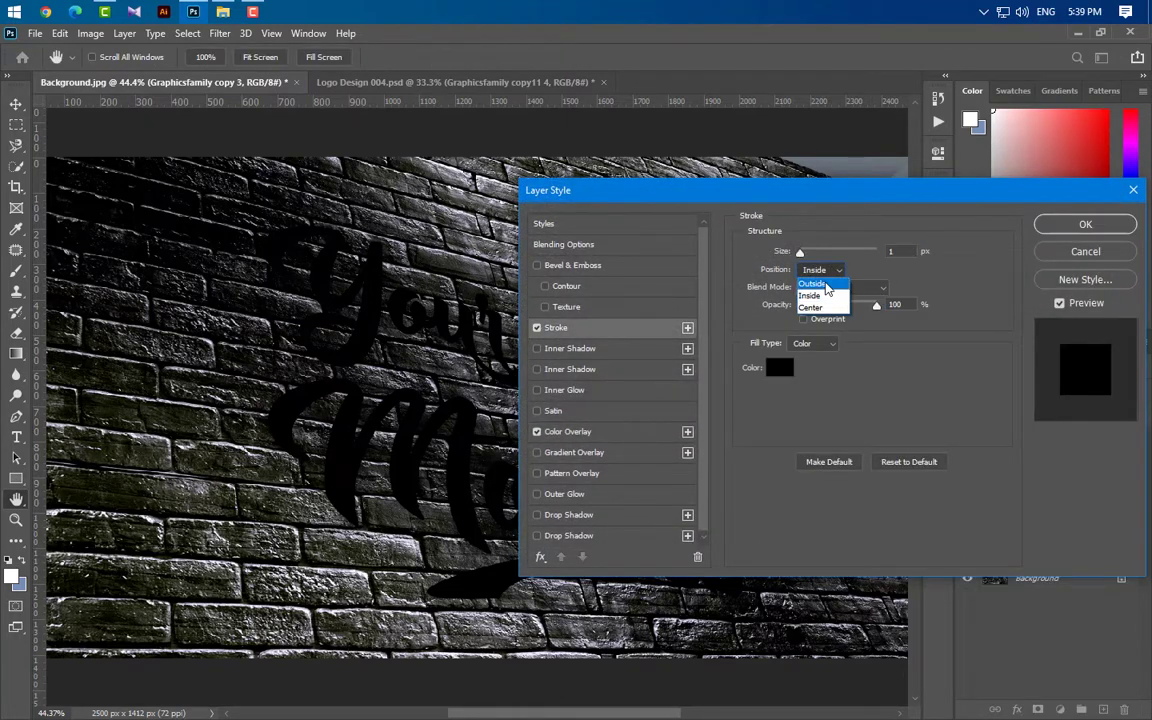
click(818, 280)
text(1)
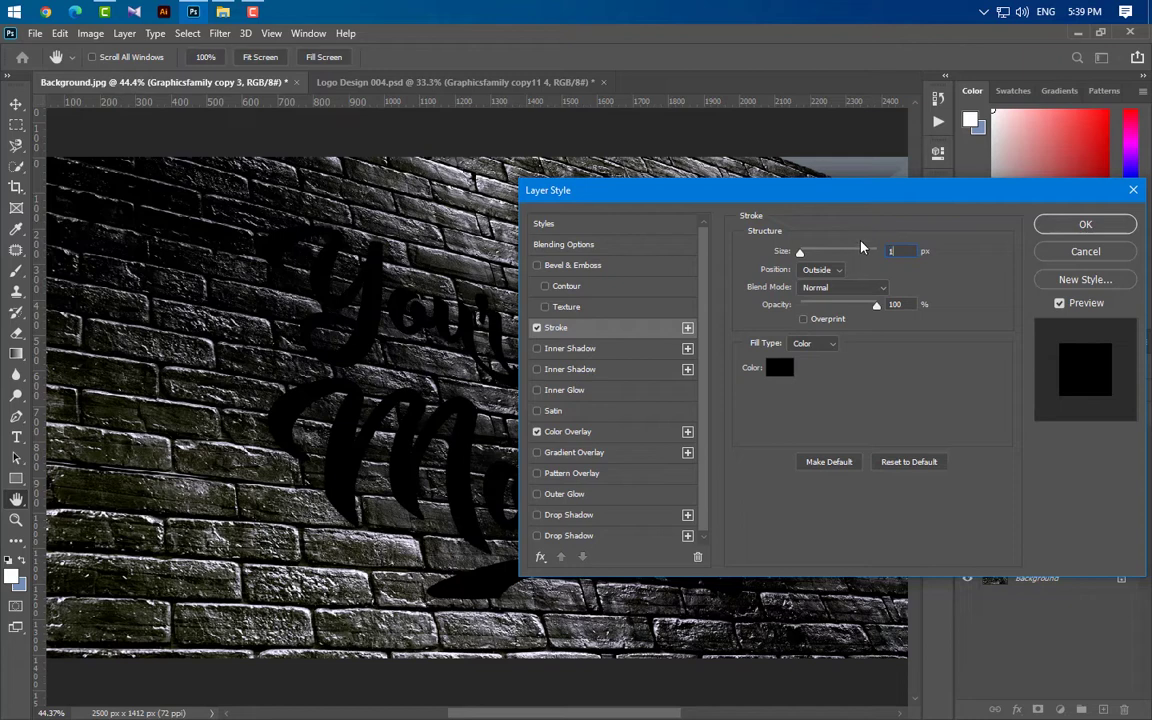
text(2)
key(Tab)
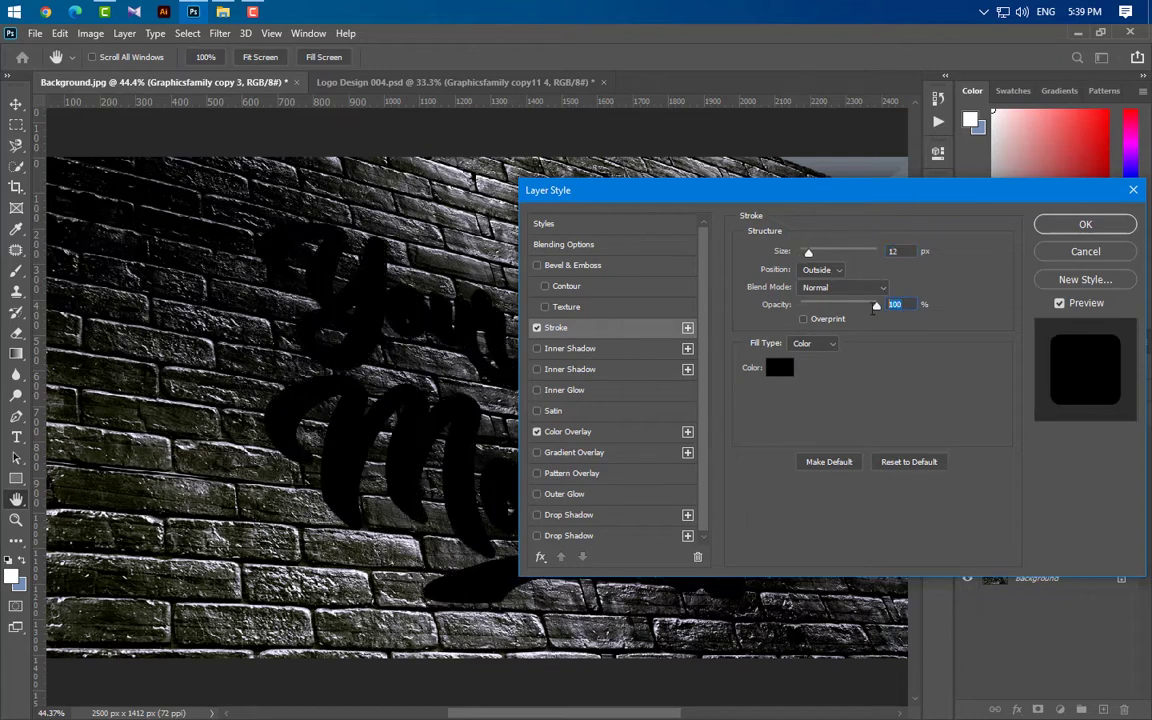
text(50)
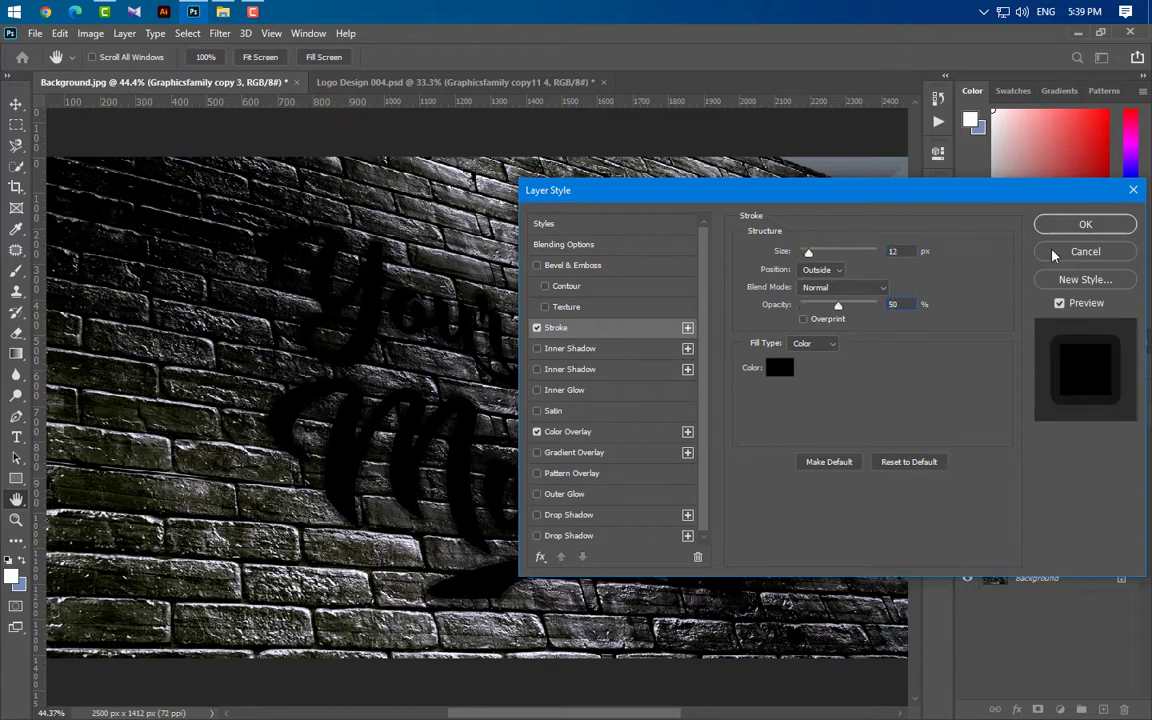
click(1083, 225)
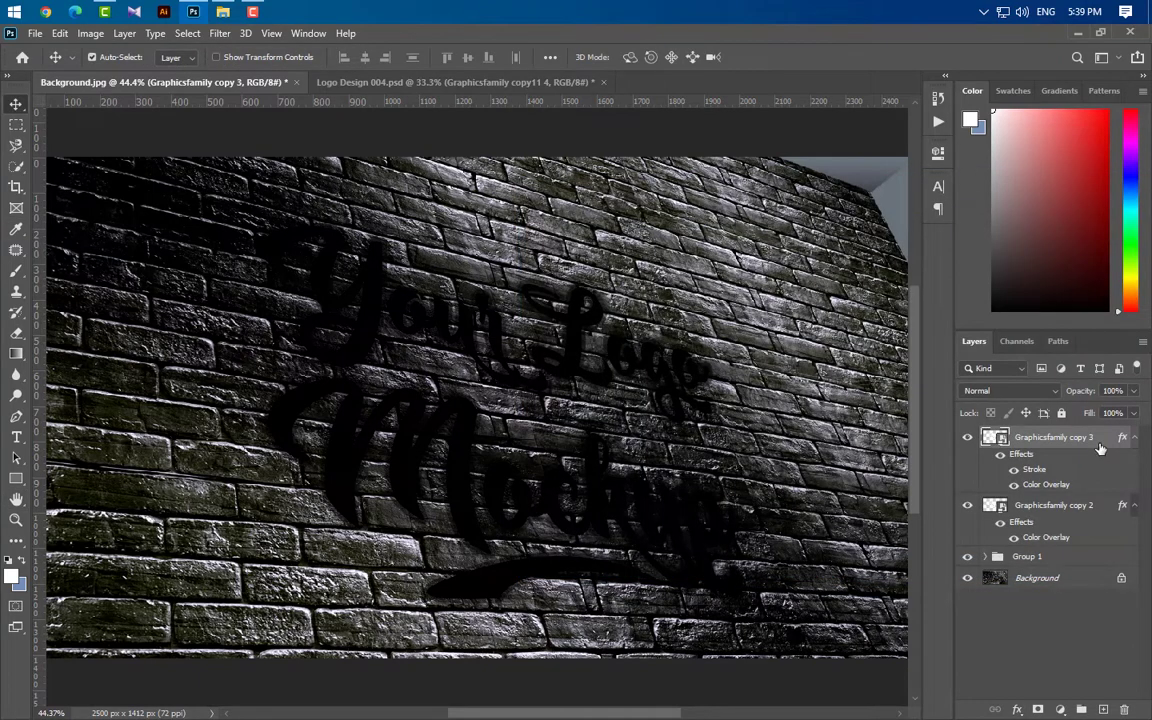
Step: Duplicate the stroked logo layer, and group the Graphicsfamily copy 3 and copy 2 layers together
drag(1100, 449, 1104, 709)
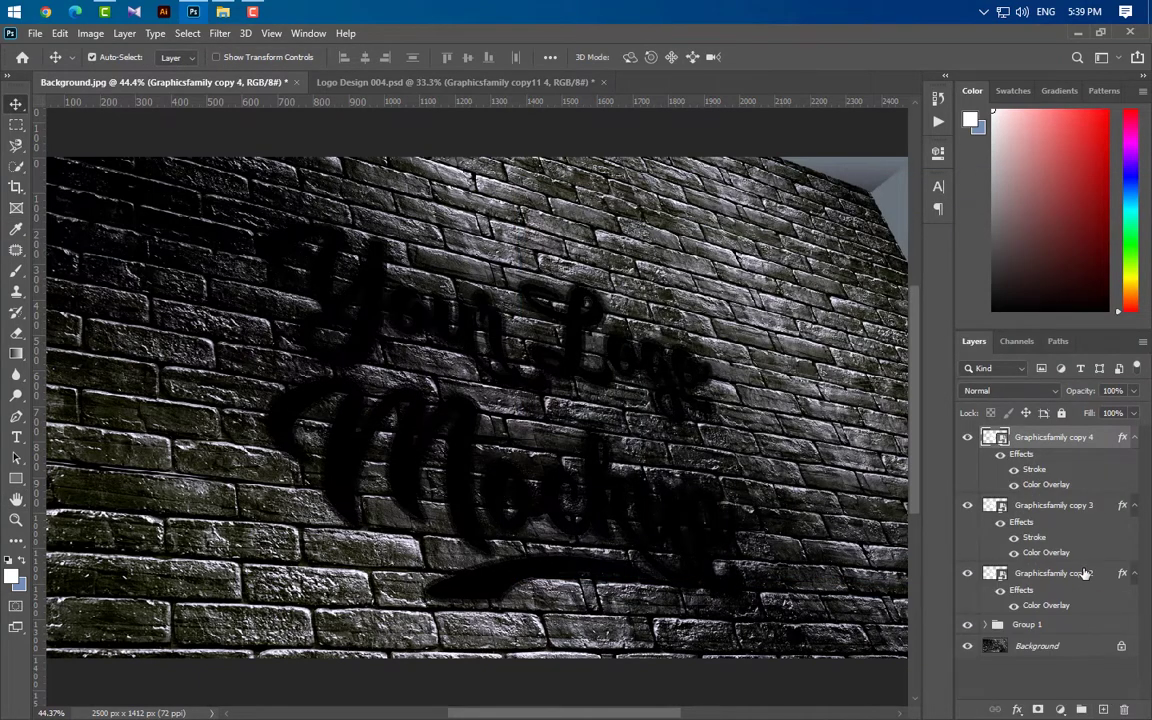
click(1132, 507)
click(1133, 531)
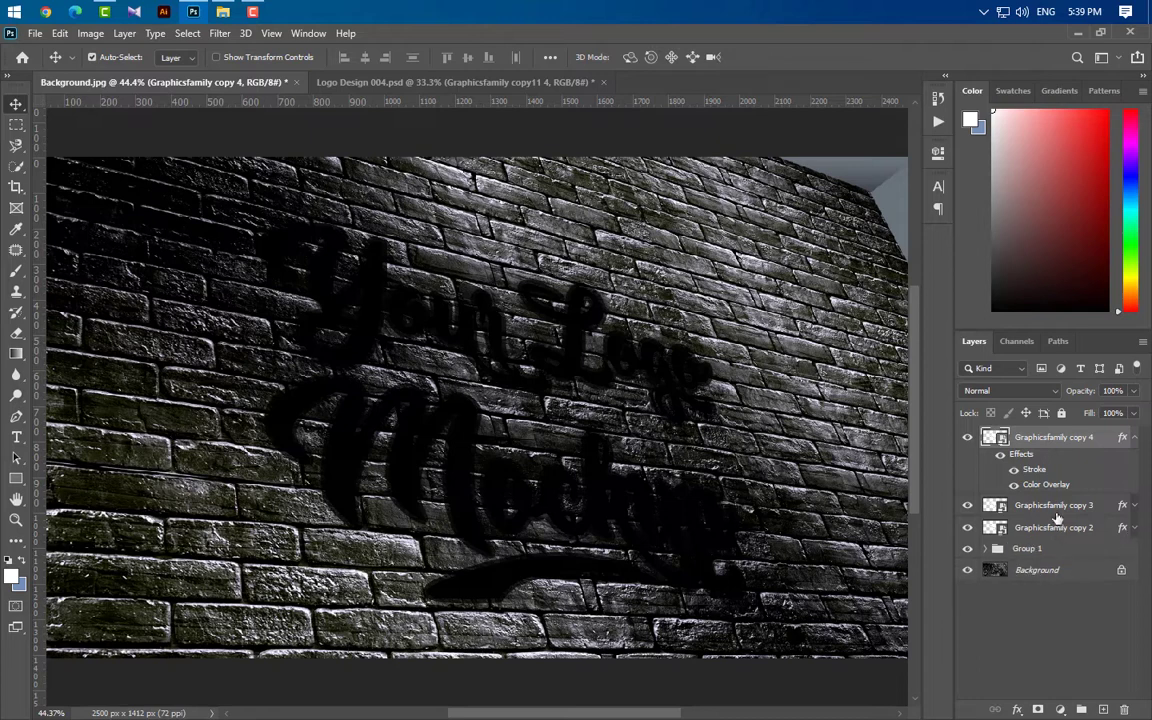
click(1058, 510)
shift+click(1065, 530)
click(1081, 709)
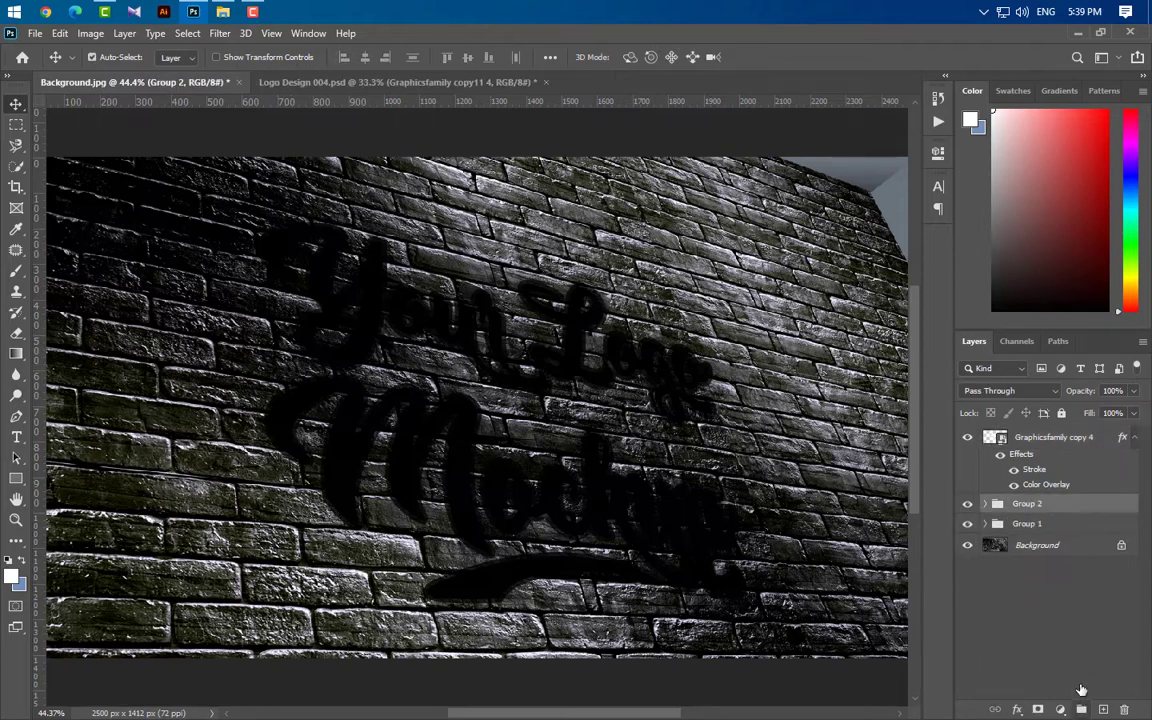
Step: Delete the Color Overlay and Stroke effects from the Graphicsfamily copy 4 layer
click(1081, 442)
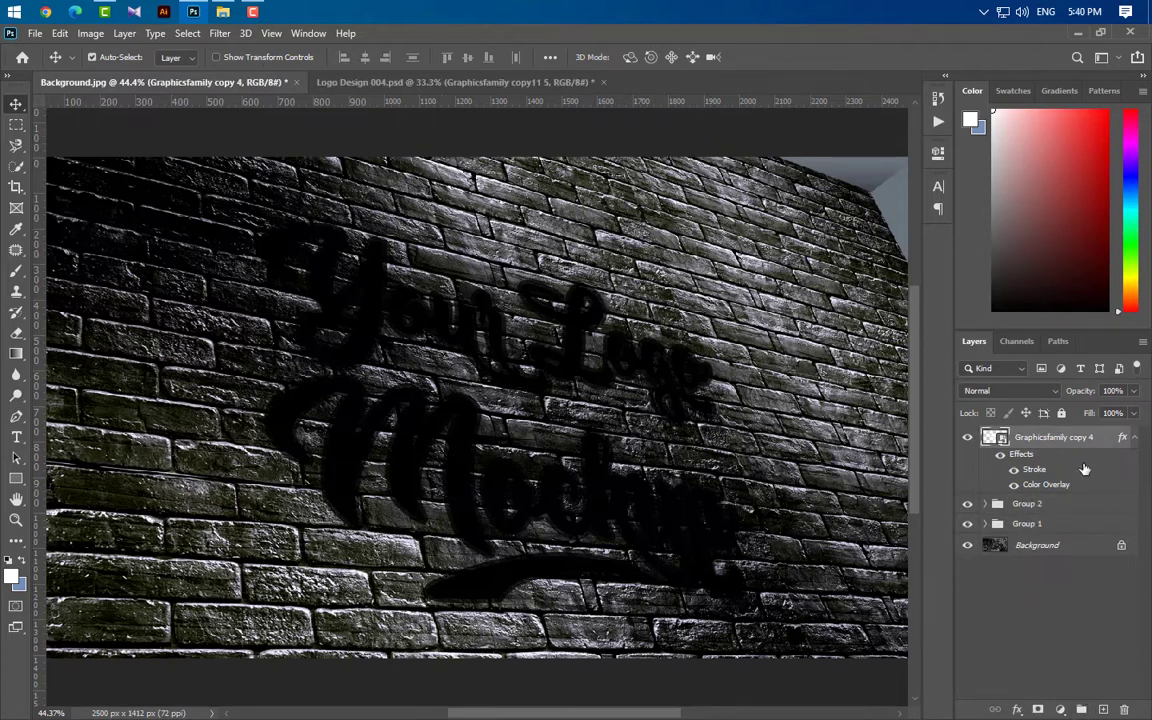
drag(1060, 487, 1124, 709)
mouse_move(1036, 472)
mouse_down()
mouse_move(1012, 636)
mouse_move(1124, 709)
mouse_up()
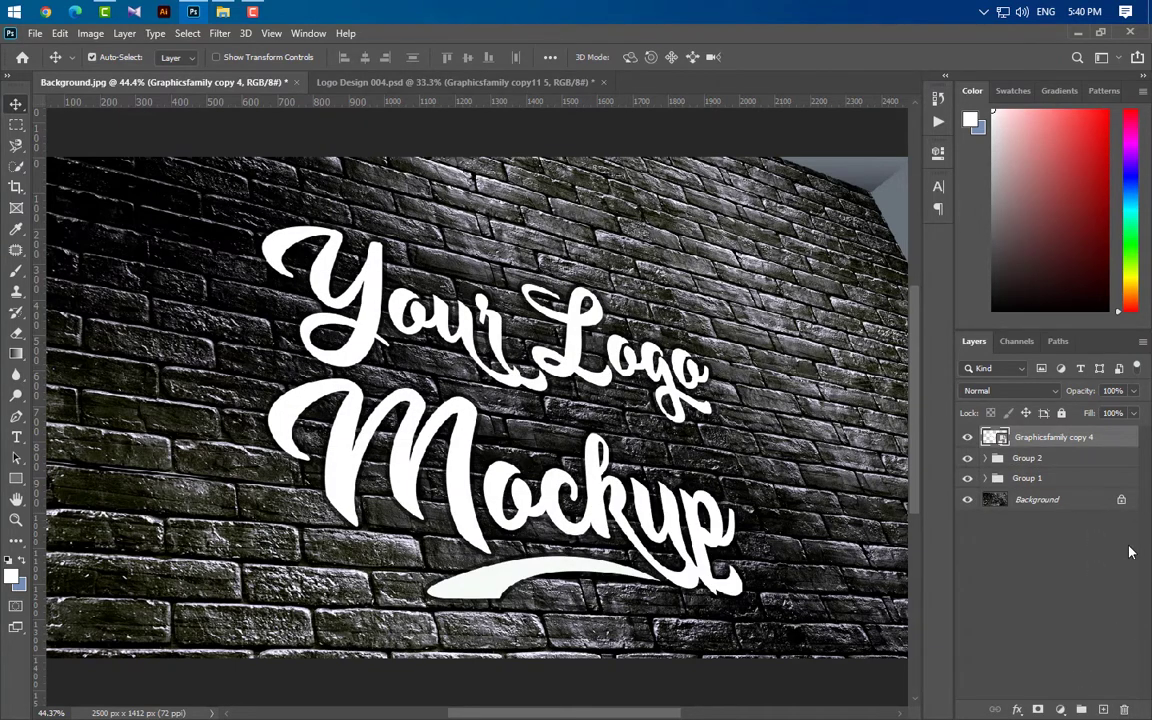
Step: Add Bevel & Emboss to the white logo layer with Inner Bevel style, Smooth technique, 1000% depth, 0 px size and 0 px soften
double_click(1120, 441)
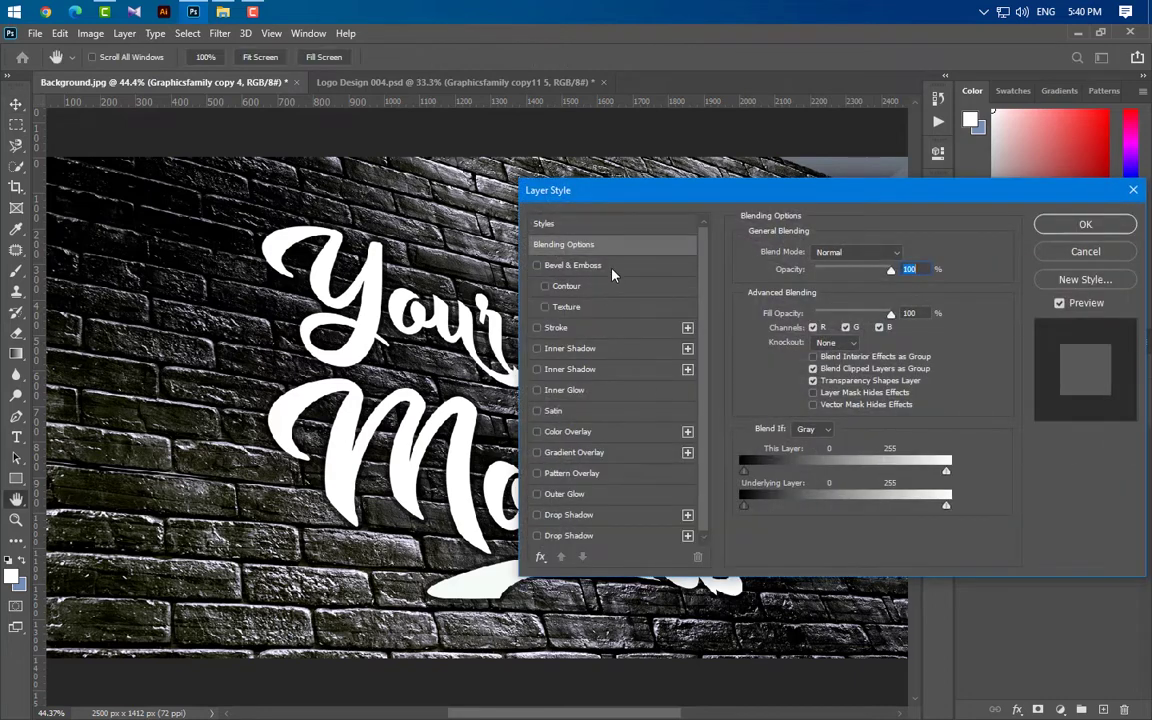
click(612, 268)
click(861, 254)
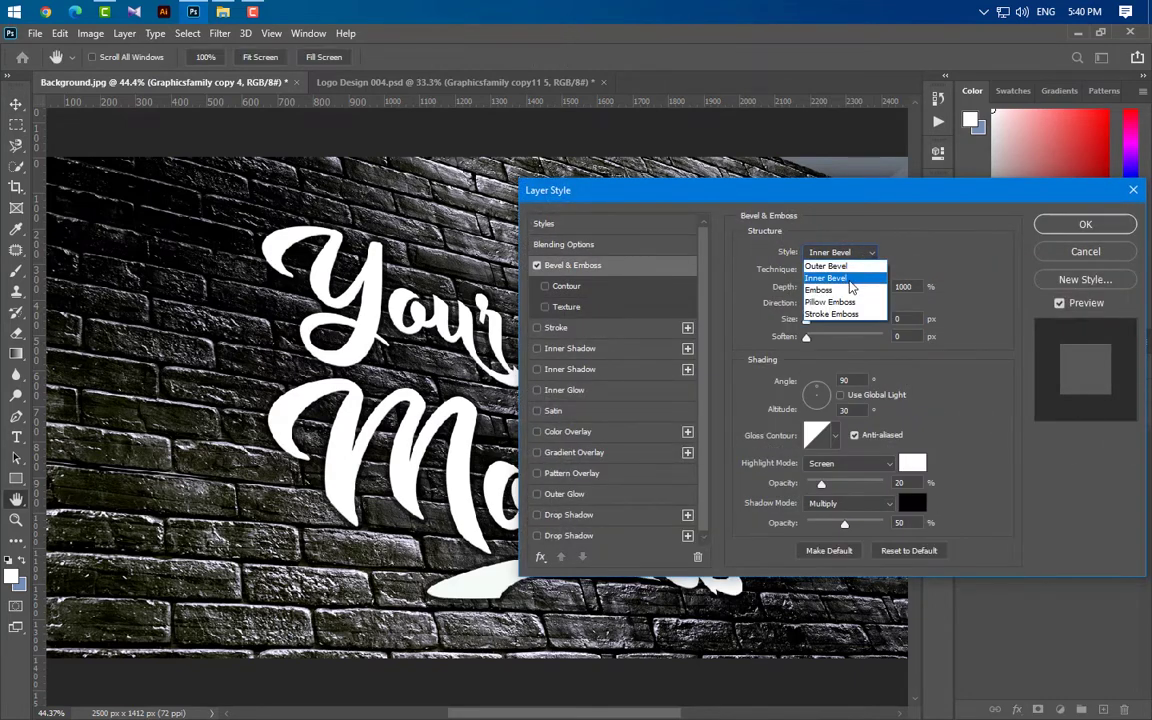
click(835, 277)
click(835, 270)
click(820, 284)
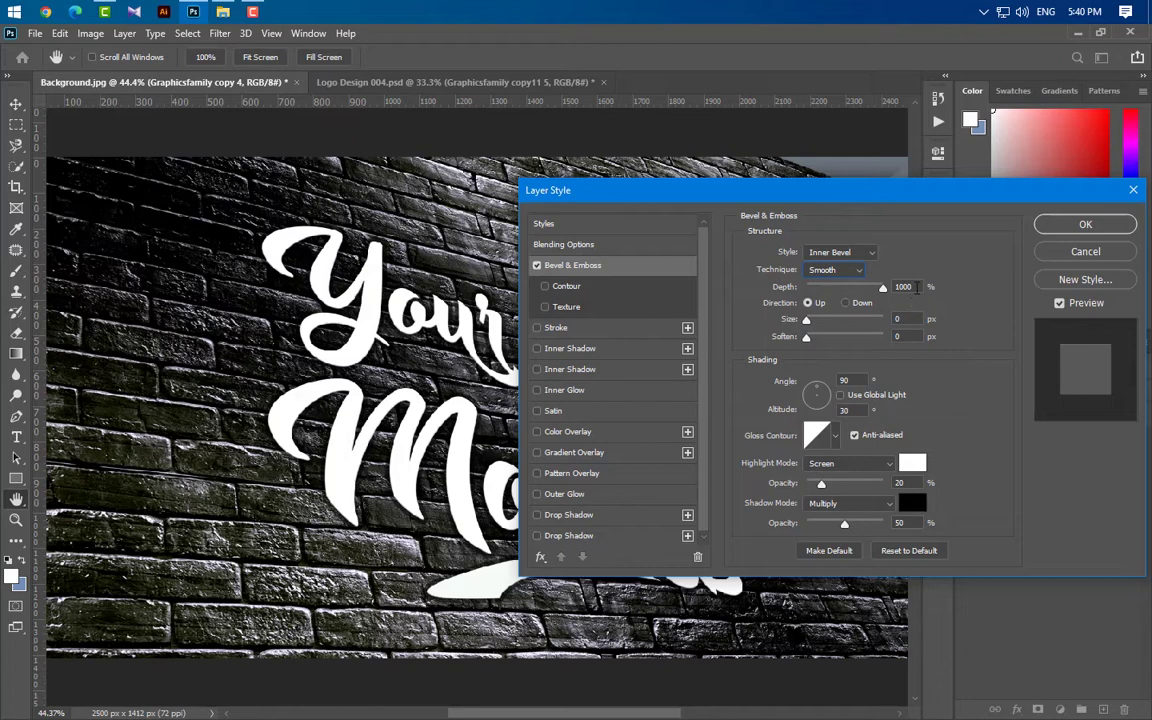
key(Tab)
key(Tab)
key(Tab)
key(Tab)
key(Tab)
Step: Use Screen at 20% opacity for the bevel's highlight and Multiply at 50% for its shadow, and apply the effect
click(872, 464)
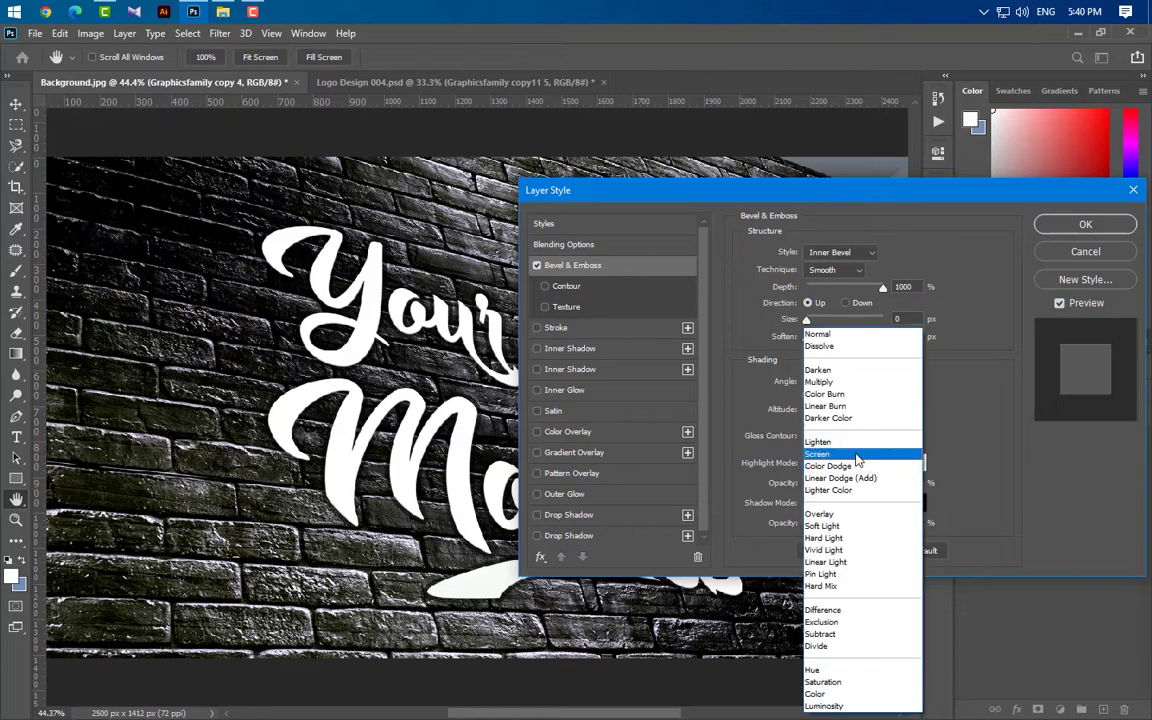
click(863, 465)
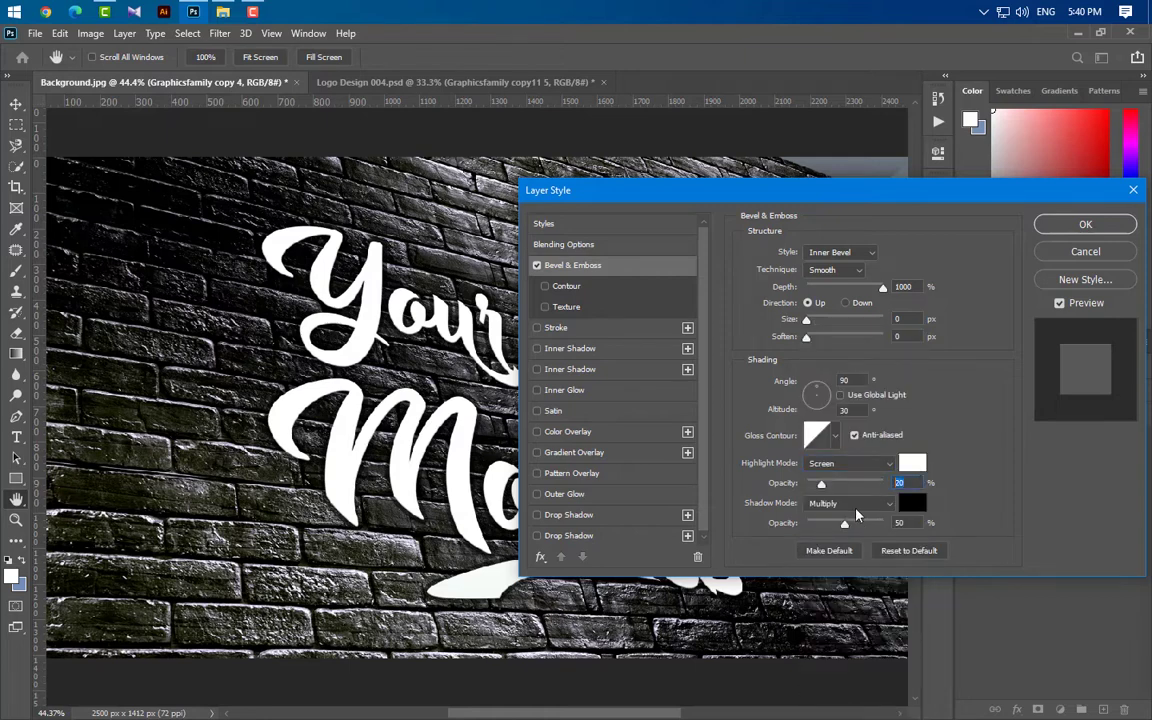
click(850, 503)
click(845, 383)
key(Tab)
click(1085, 224)
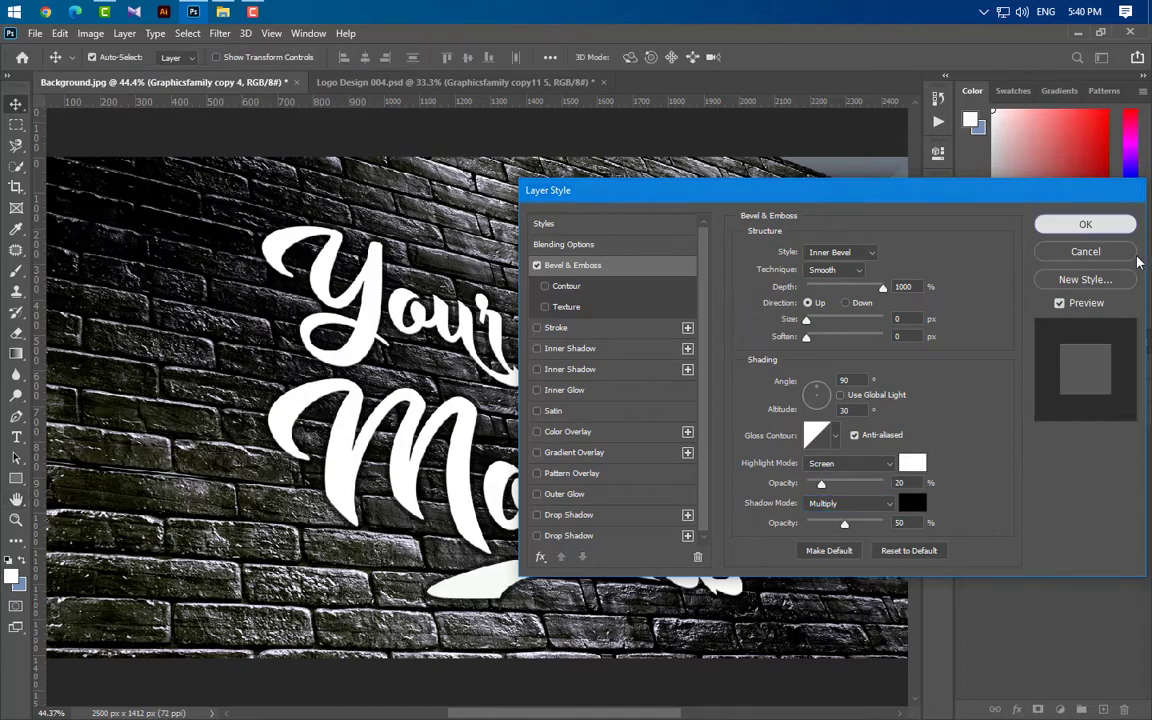
Step: Collapse the effects of the beveled Graphicsfamily copy 4 layer and duplicate the layer
scroll(281, 306, up, 5)
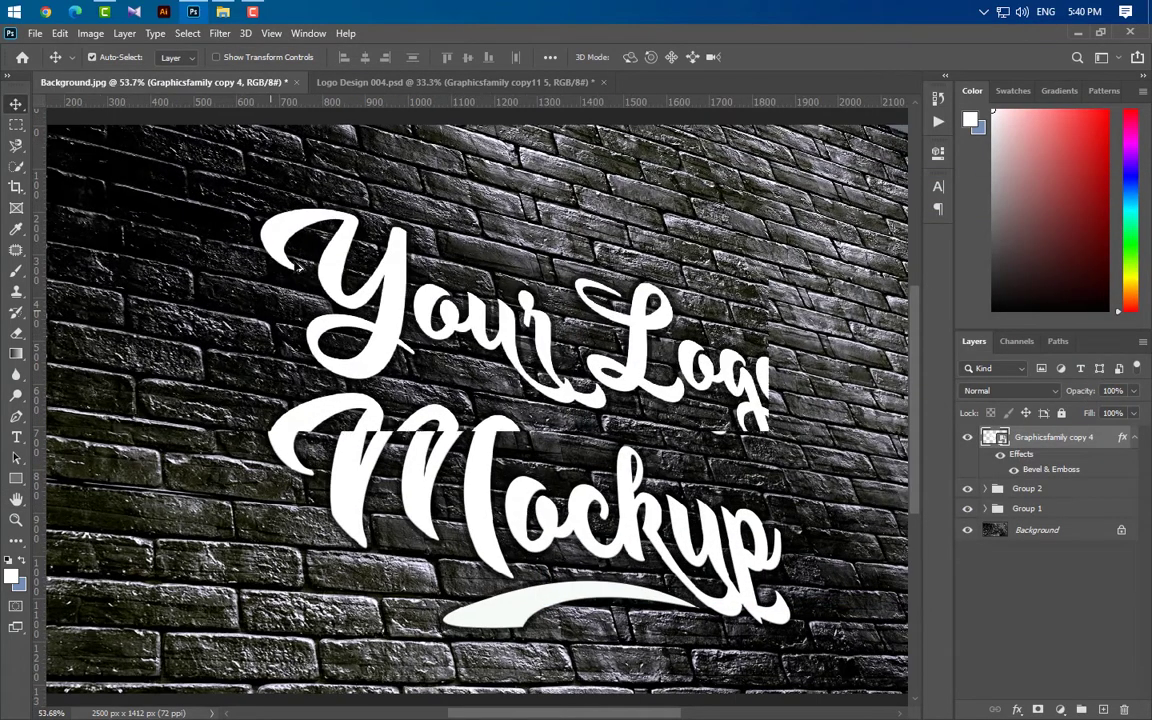
scroll(318, 343, up, 2)
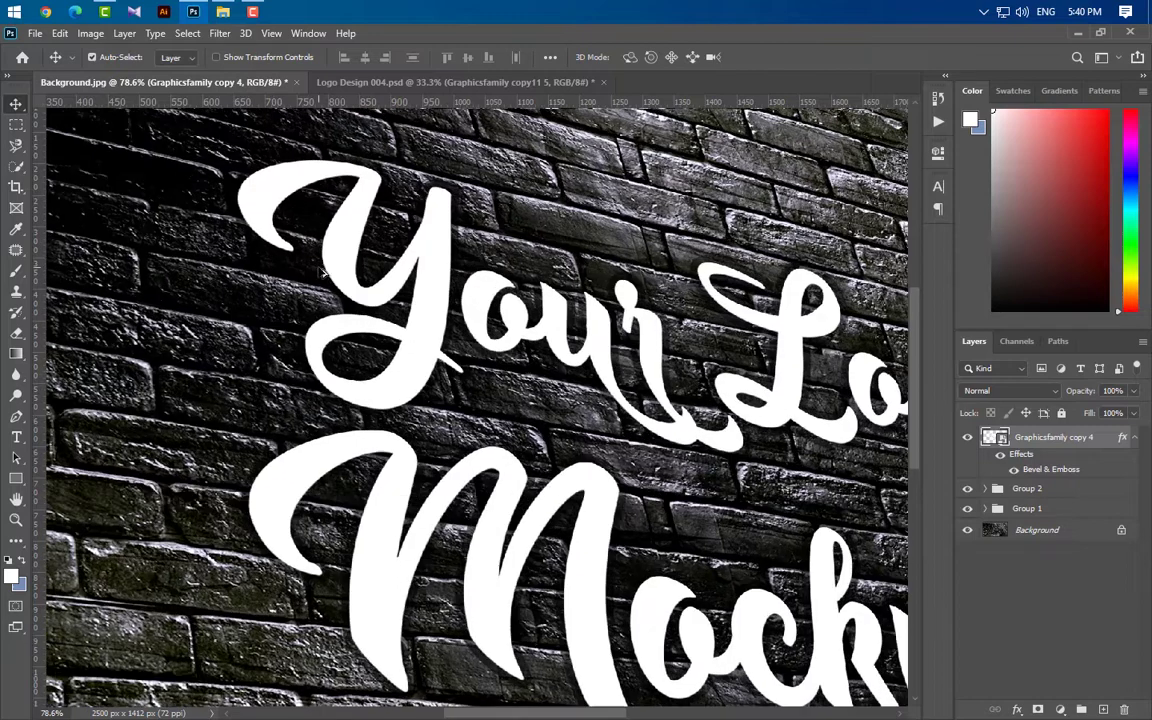
scroll(280, 135, up, 7)
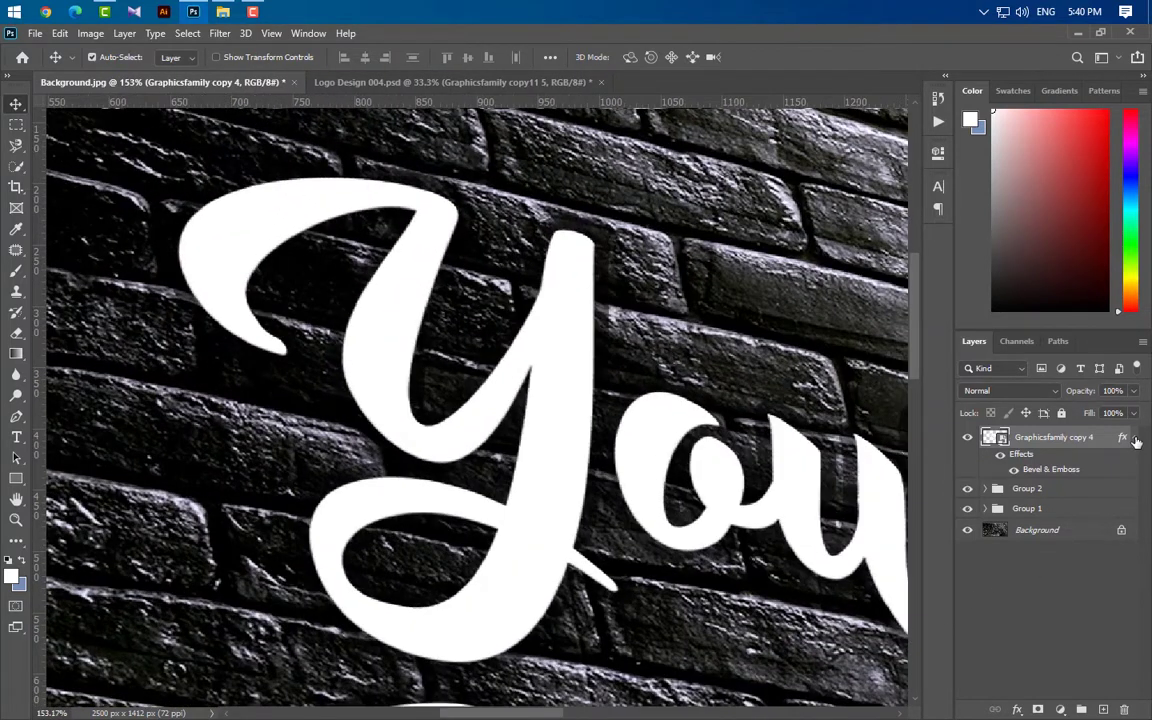
click(1135, 439)
drag(1102, 443, 1081, 709)
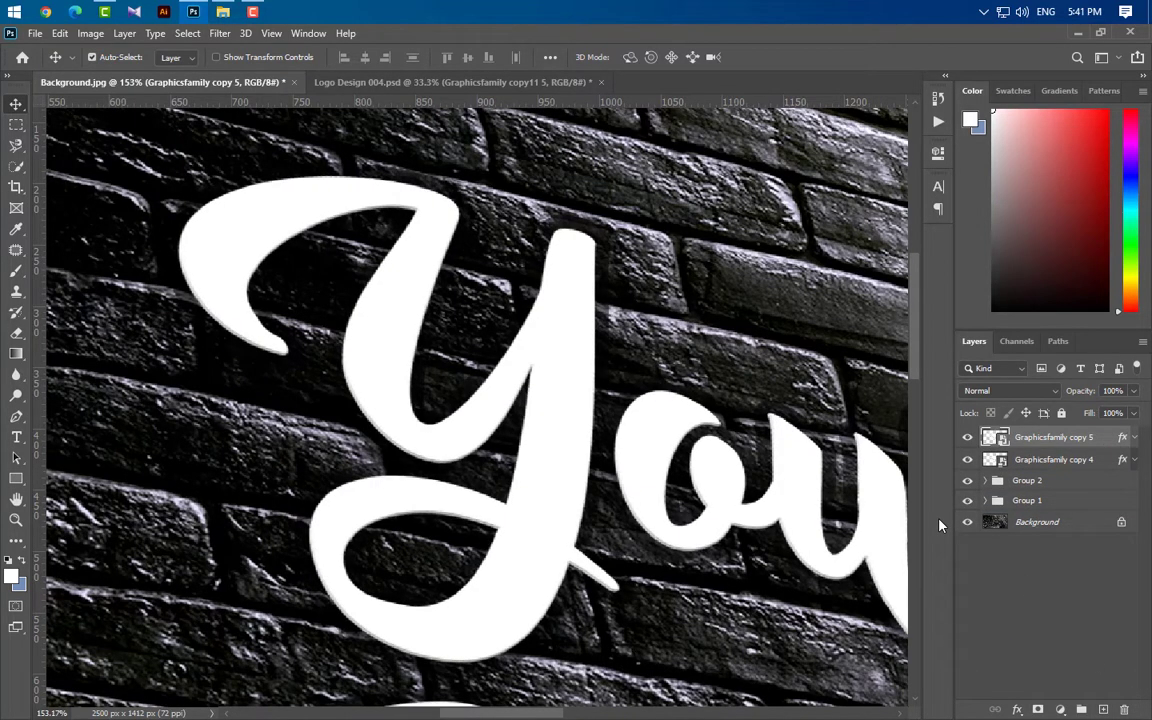
Step: Duplicate the Graphicsfamily copy 5 layer and group Graphicsfamily copy 4 and copy 5 together
drag(1101, 443, 1106, 709)
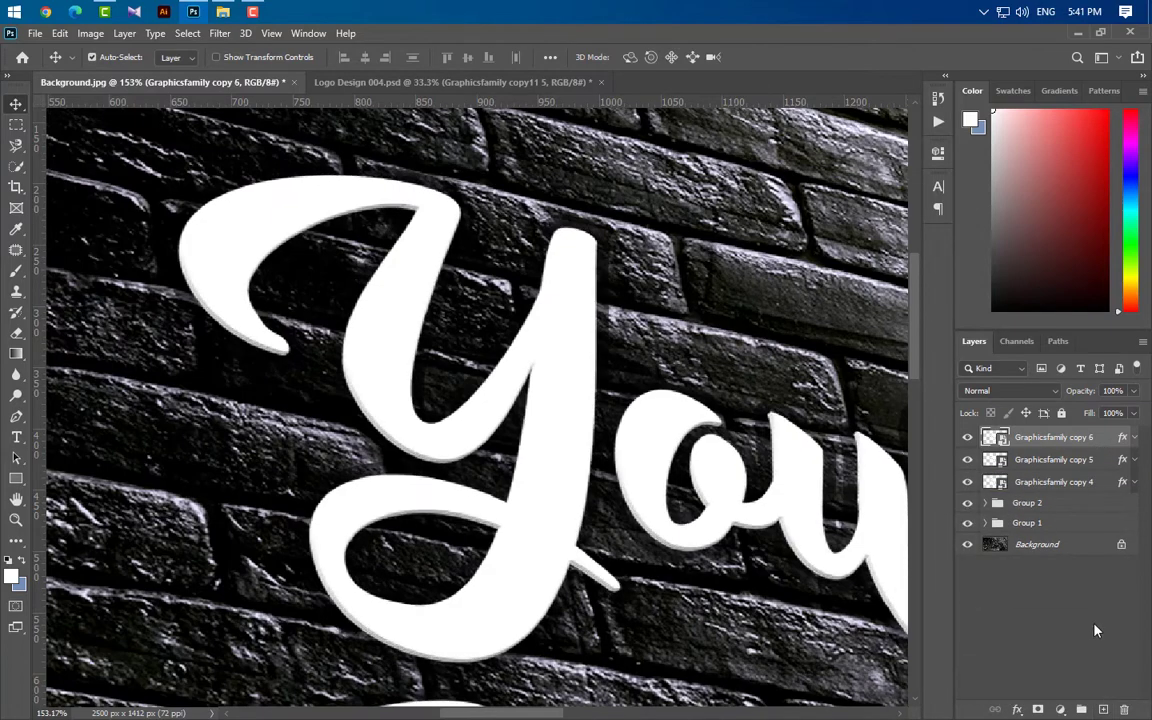
shift+click(1085, 484)
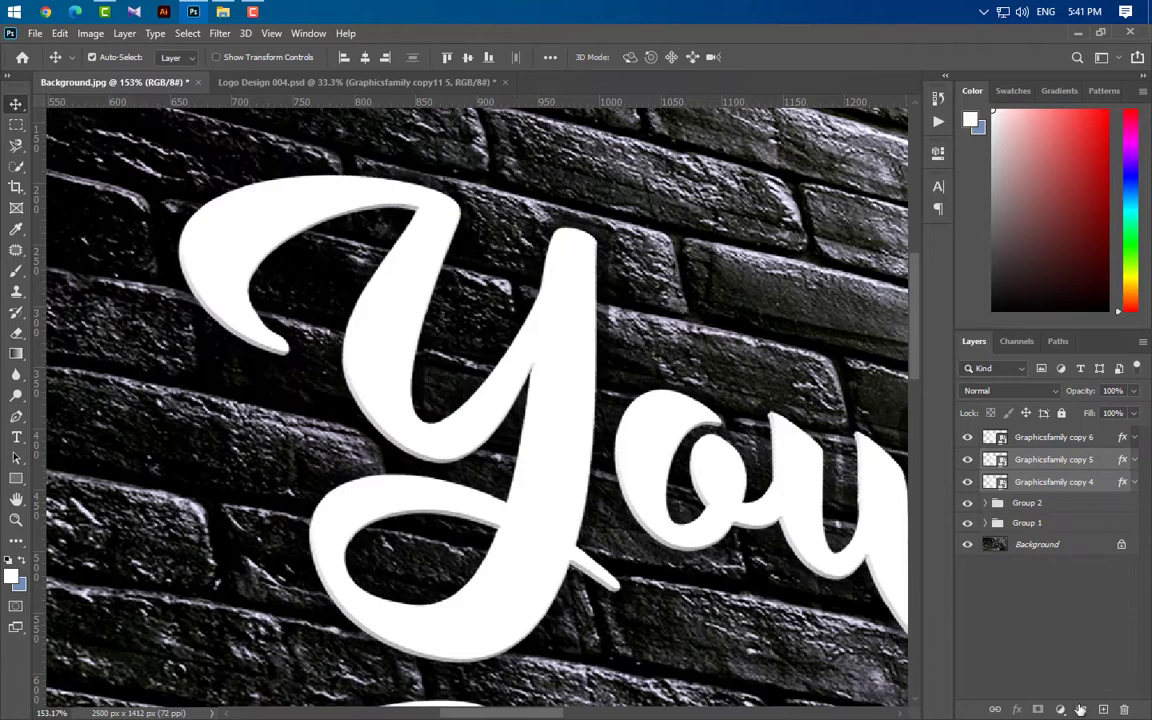
click(1080, 709)
Step: Set the Bevel & Emboss angle of the Graphicsfamily copy 6 layer to 30° and enable Use Global Light
click(1060, 437)
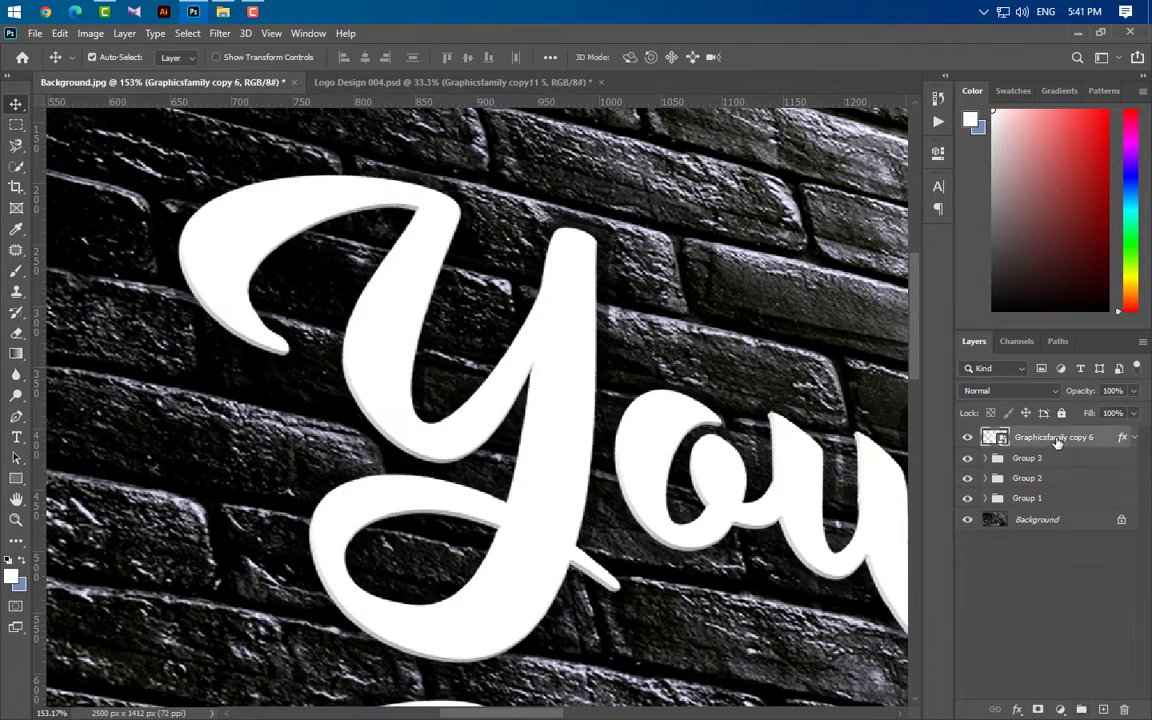
click(1134, 437)
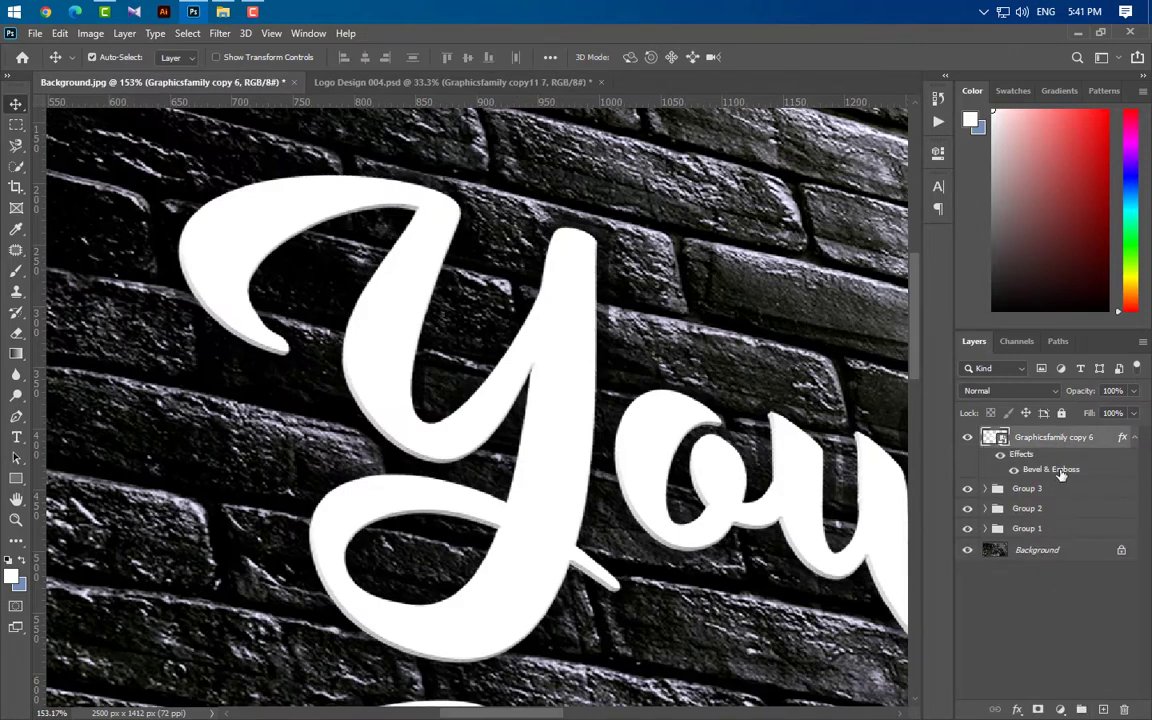
double_click(1062, 474)
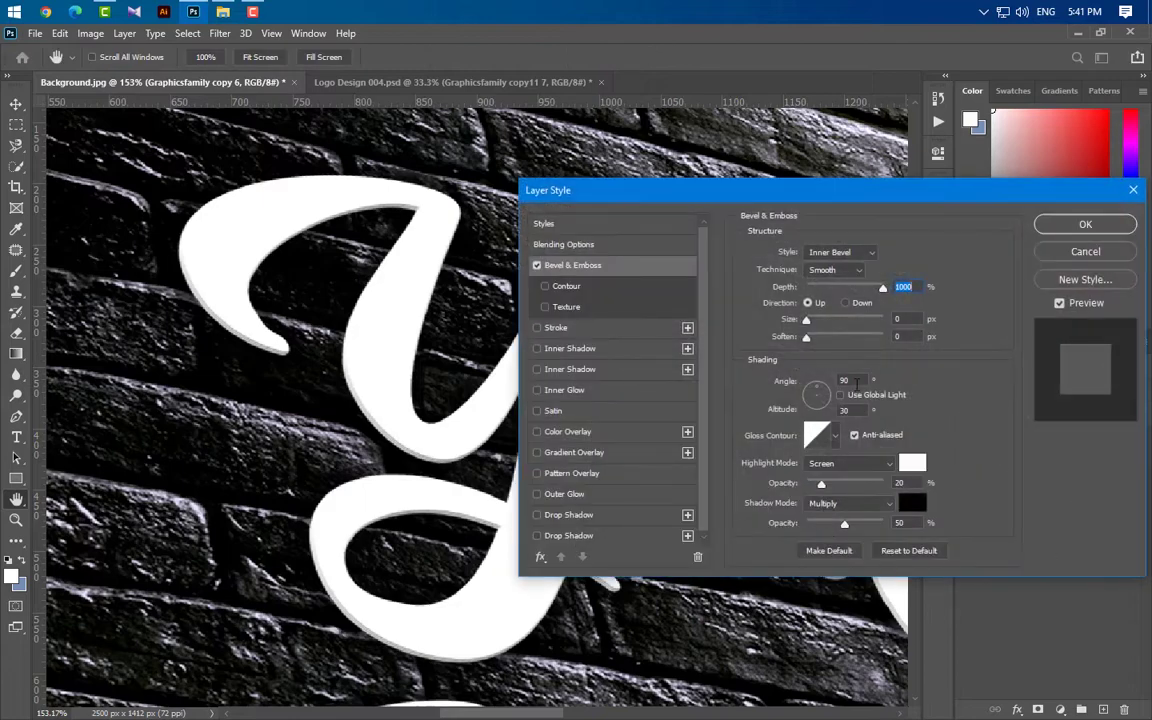
text(30)
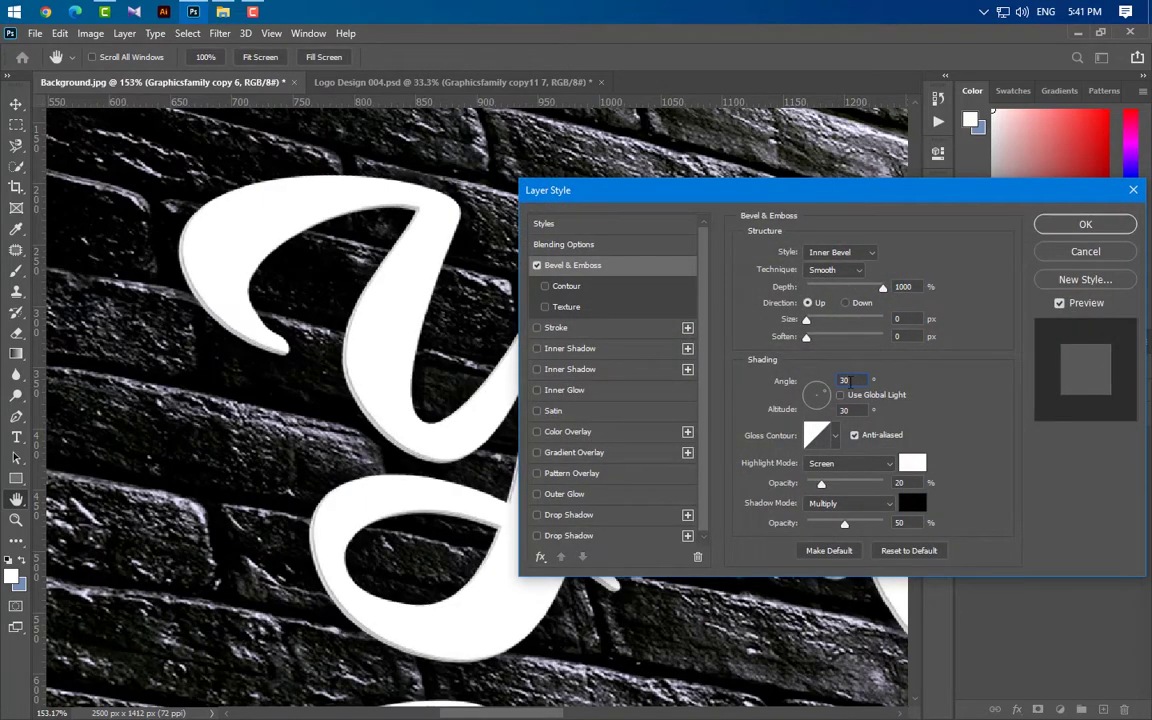
click(840, 395)
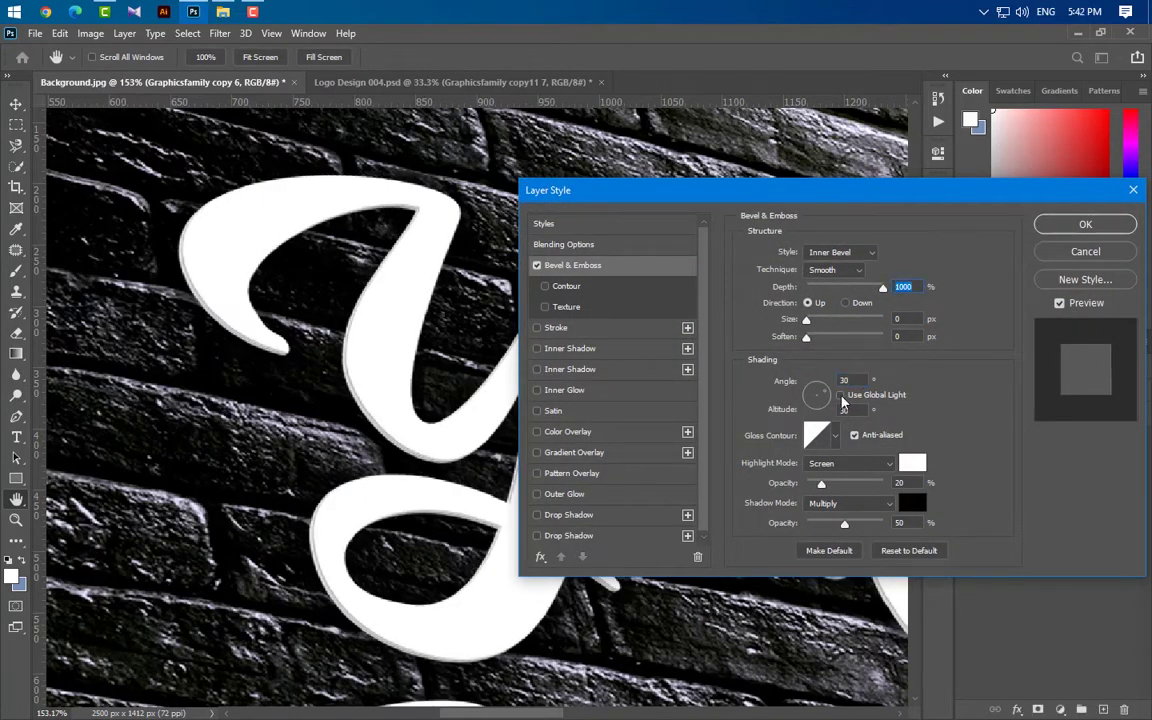
Step: Add a Gradient Overlay to Graphicsfamily copy 6 with a gradient running from #3e3e3e to #8a8b8b
click(566, 452)
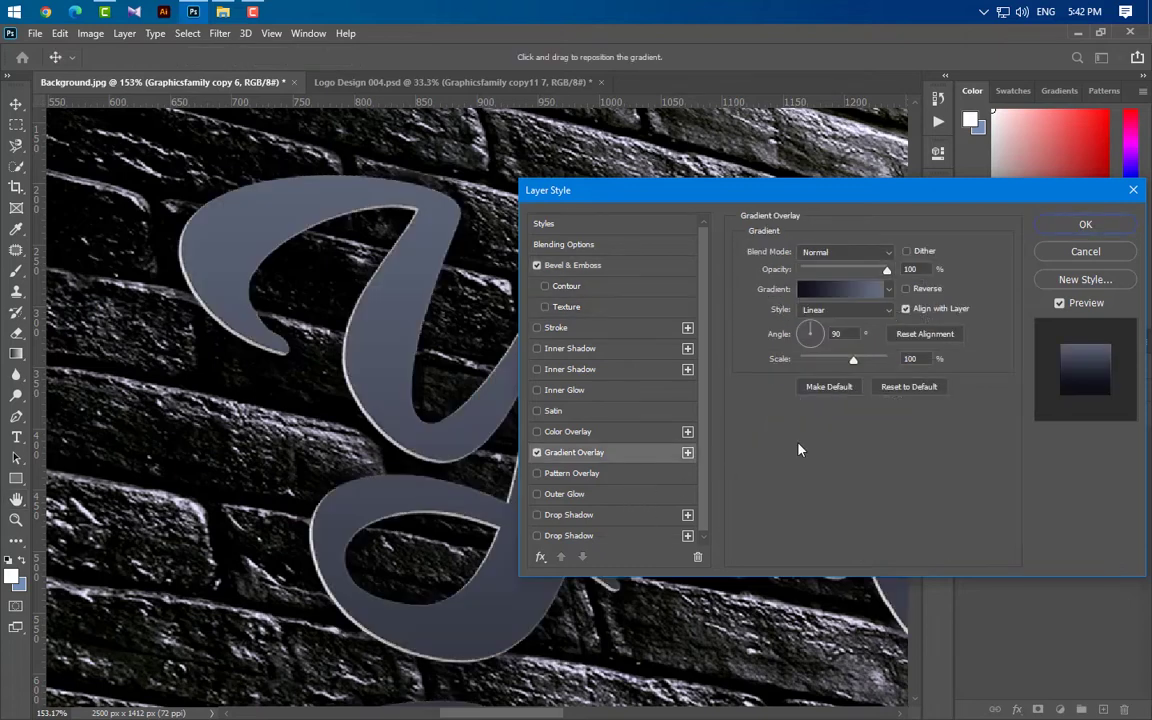
click(849, 293)
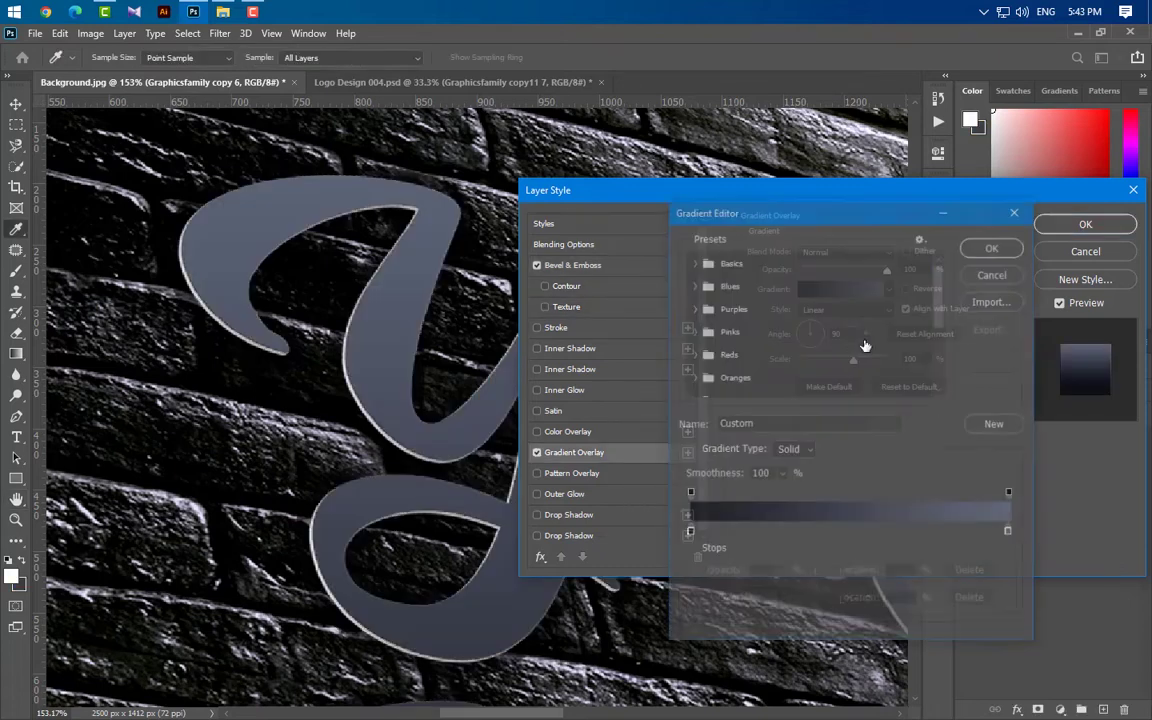
double_click(688, 533)
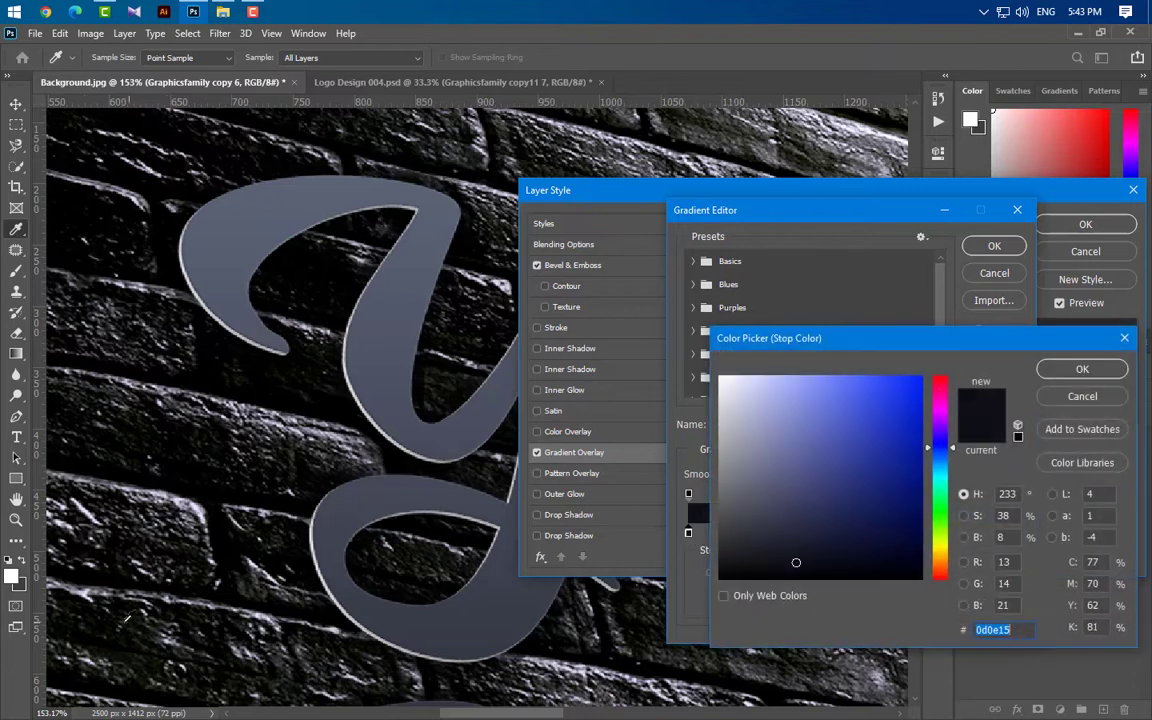
text(333333)
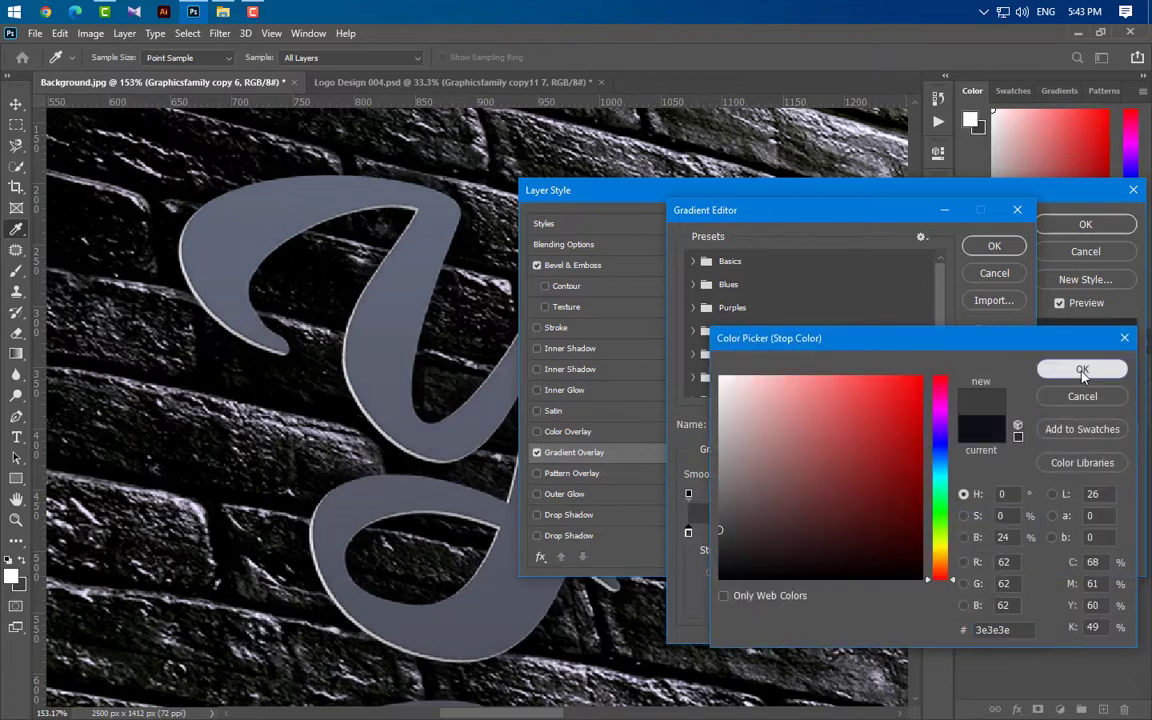
click(1082, 369)
double_click(1010, 532)
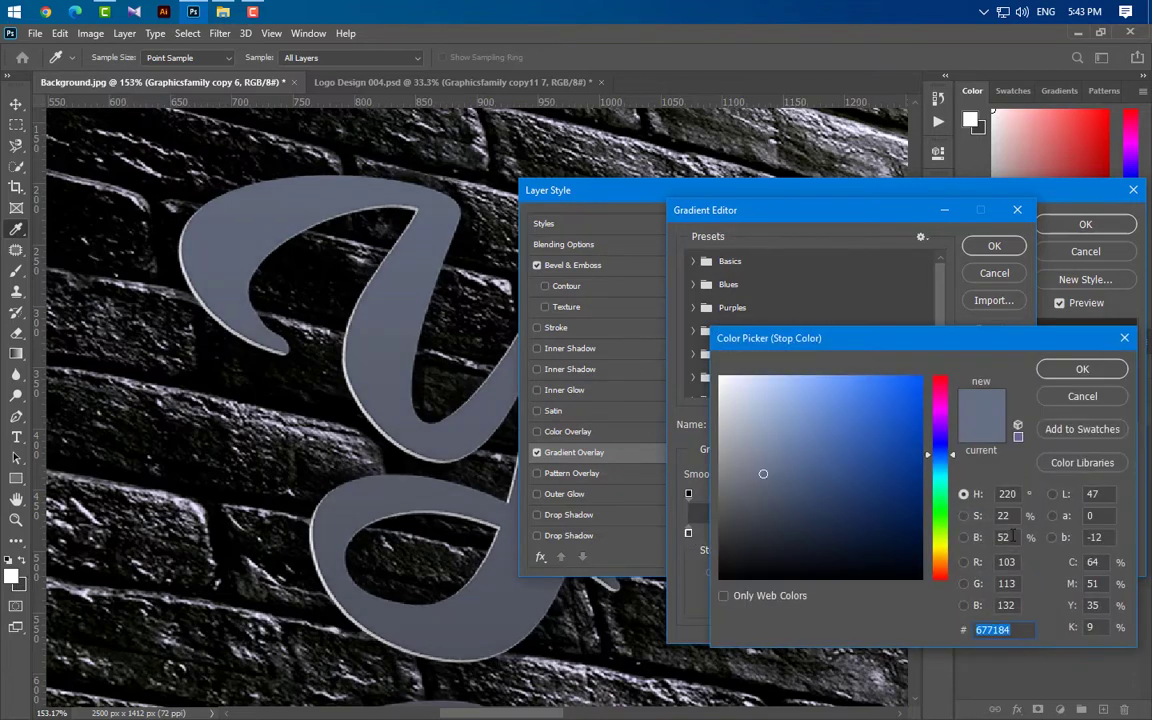
text(8a8b8b)
click(1077, 370)
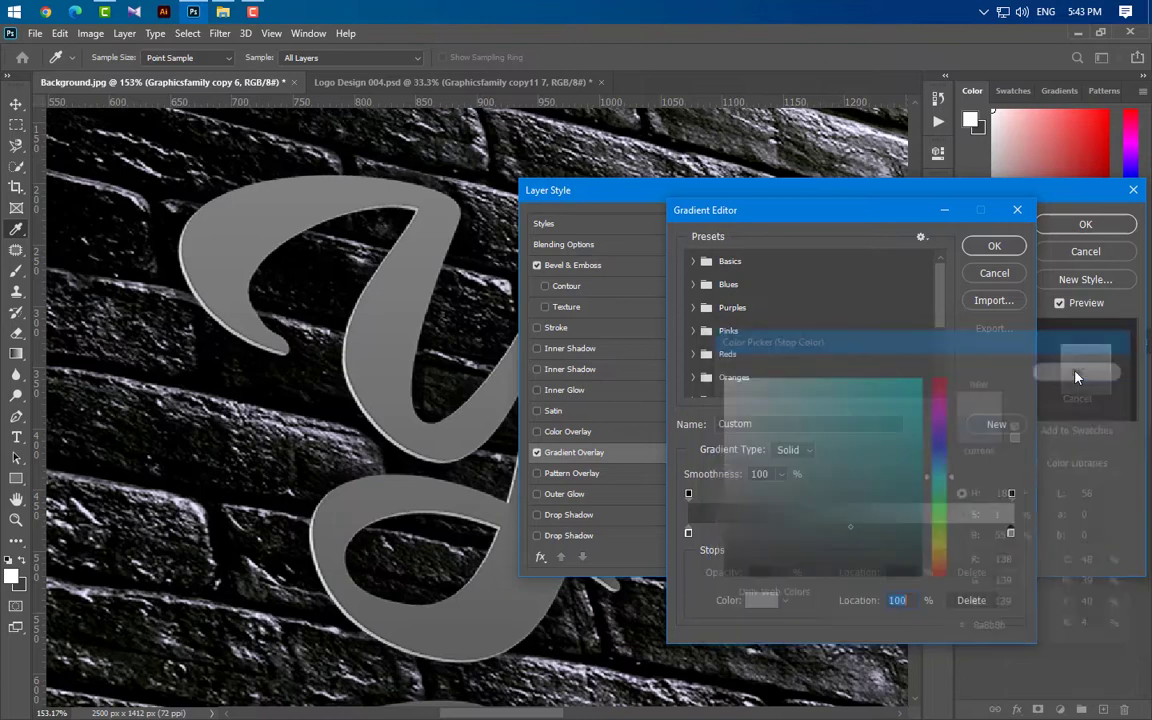
click(994, 246)
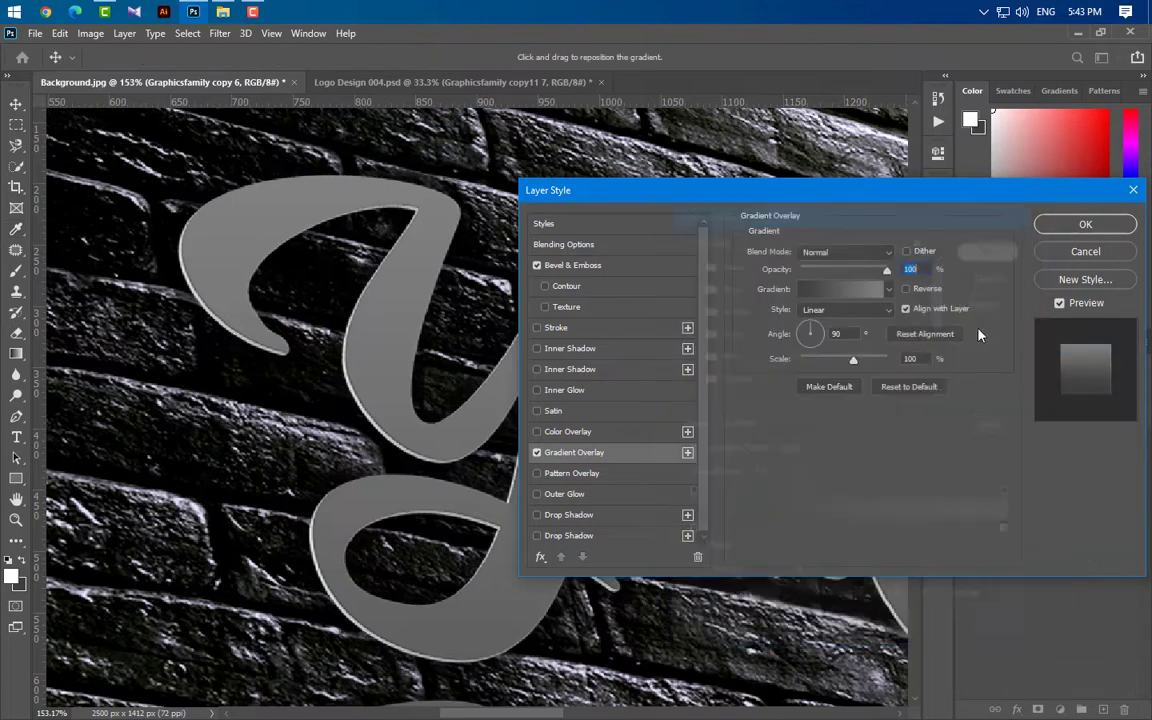
Step: Set the Gradient Overlay angle to 45°, apply the layer style and collapse the layer's effects
click(855, 335)
text(45)
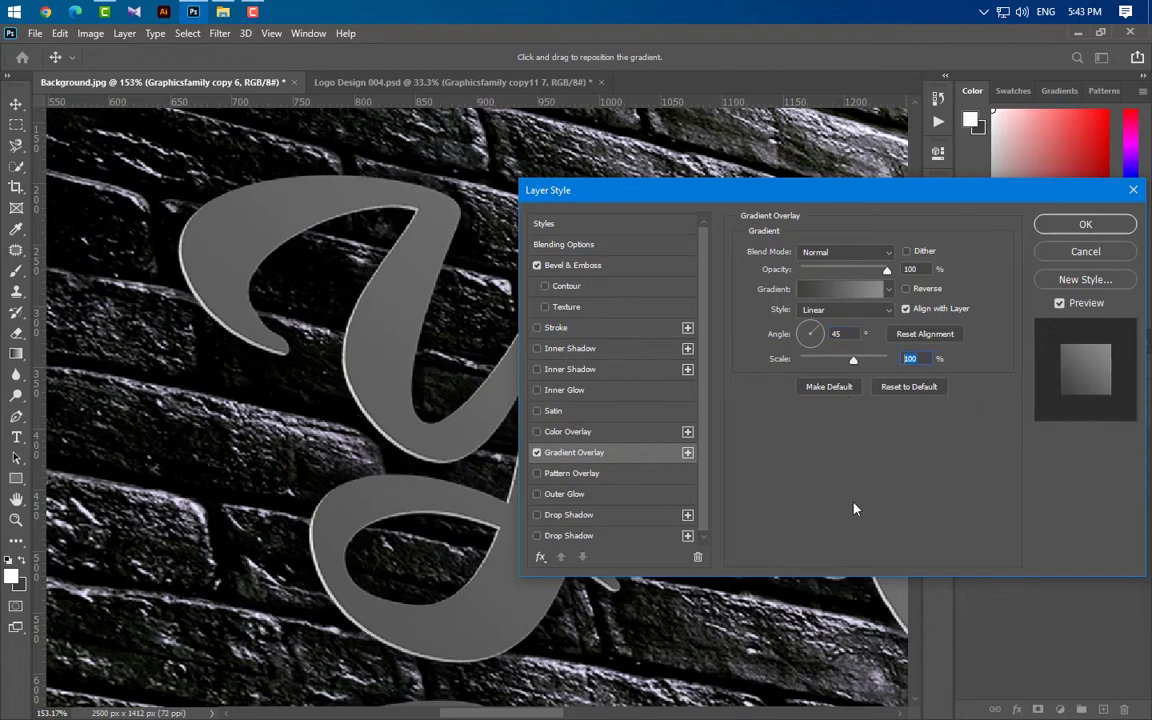
click(1083, 224)
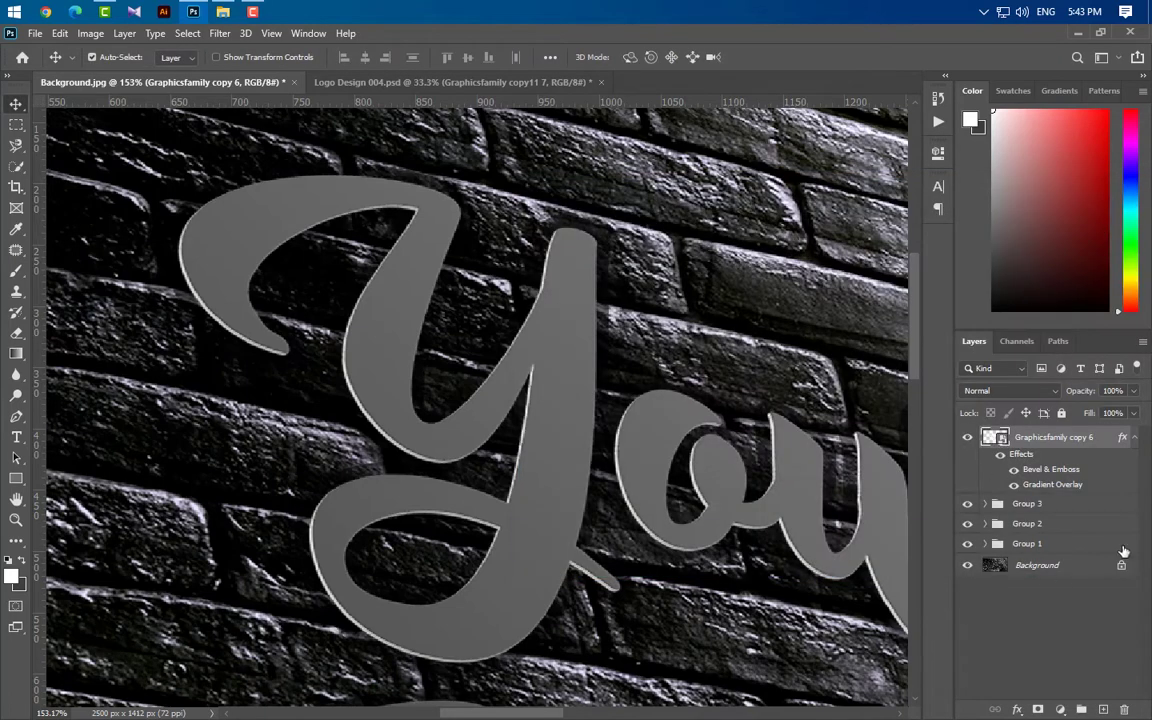
click(1137, 440)
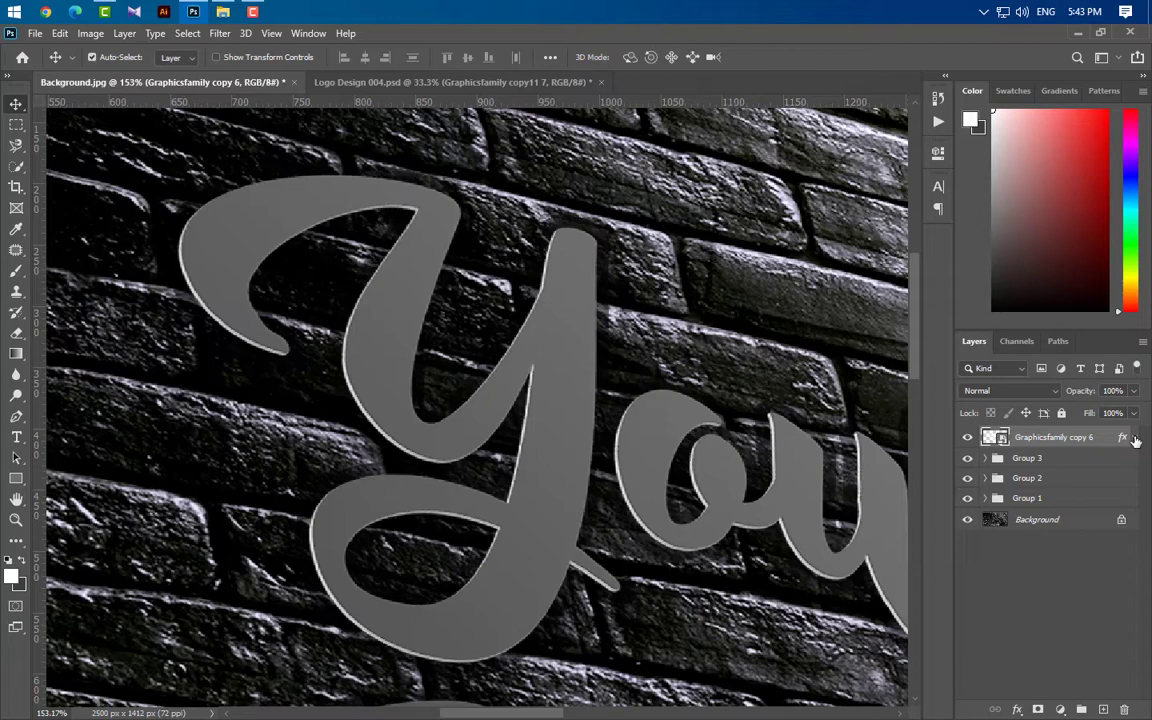
Step: Duplicate the gray logo layer repeatedly up to Graphicsfamily copy 15, nudging each copy right and up to build the logo's thickness
drag(1090, 437, 1105, 709)
key(Right)
key(Up)
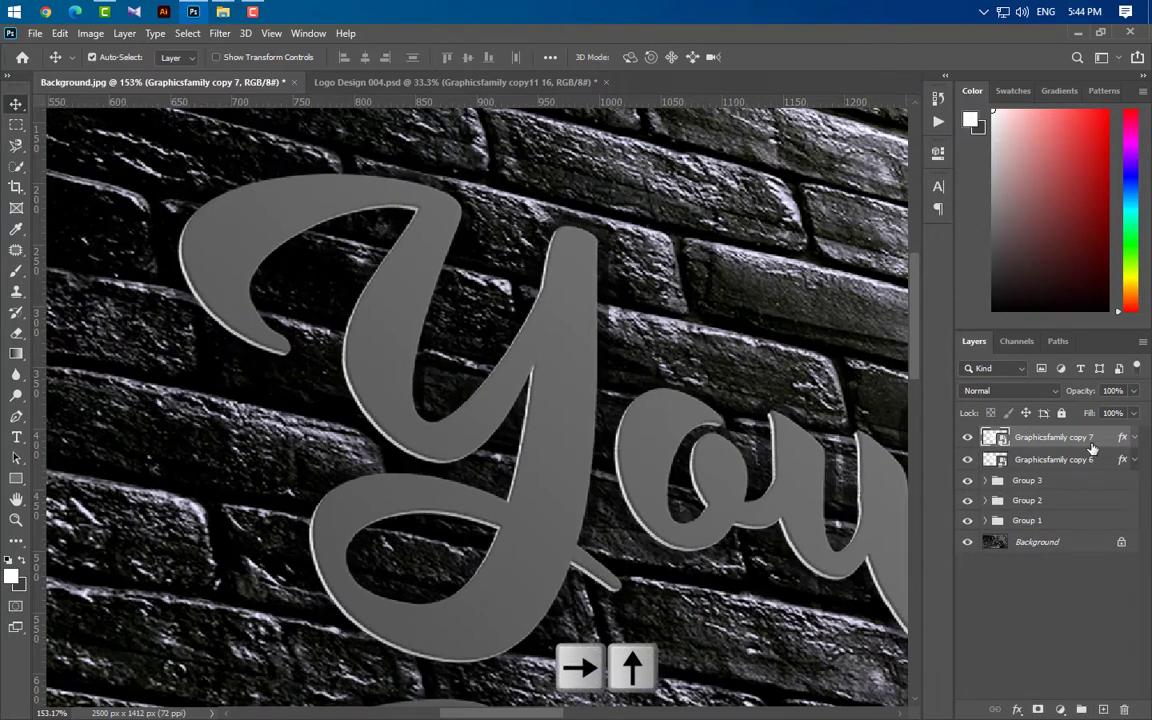
drag(990, 437, 1100, 708)
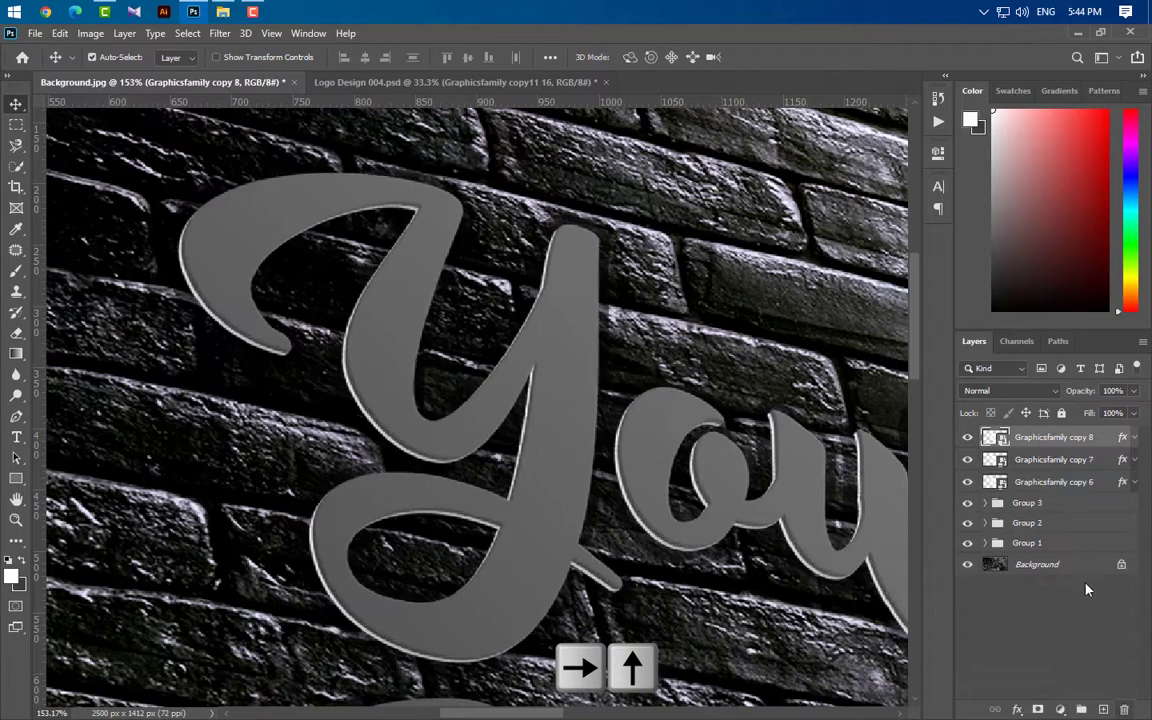
drag(1093, 440, 1103, 709)
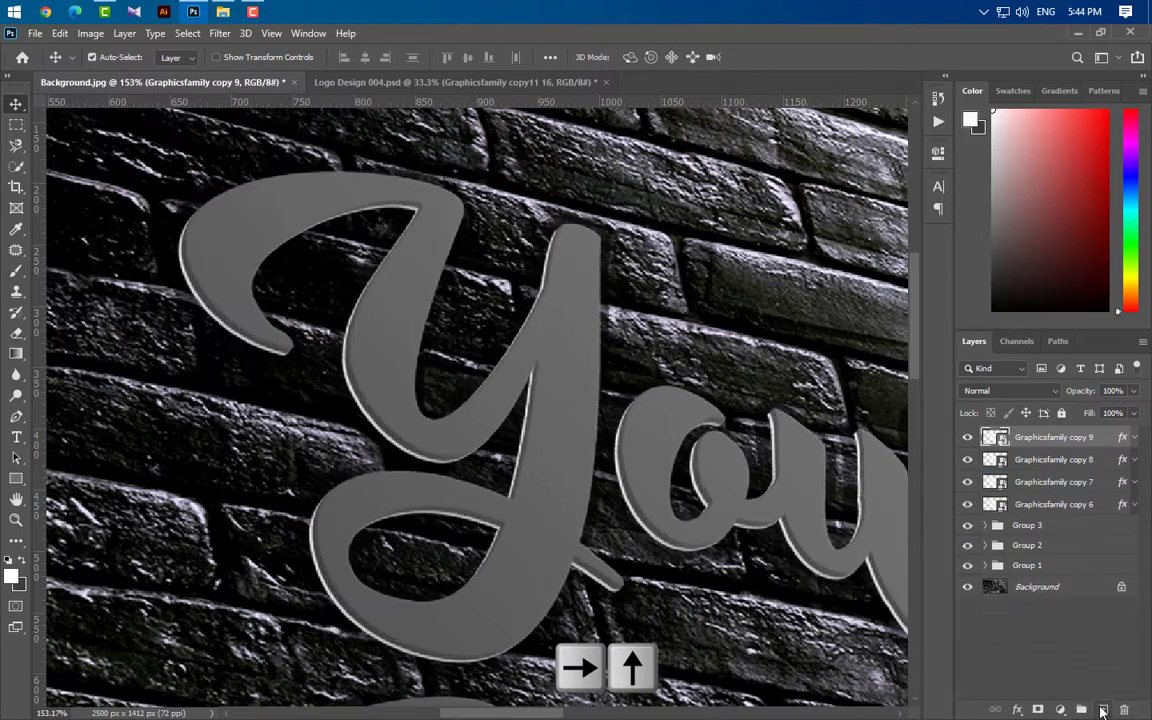
drag(1104, 610, 1081, 709)
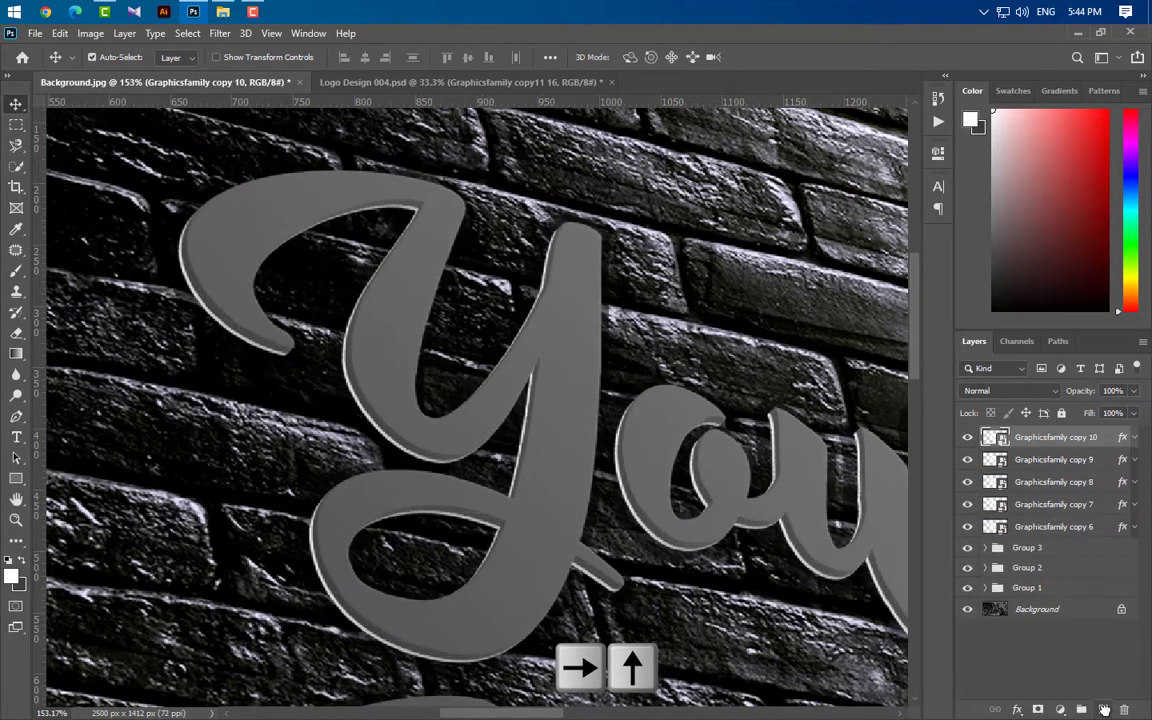
drag(1091, 440, 1081, 709)
drag(1090, 441, 1081, 709)
drag(1090, 448, 1081, 709)
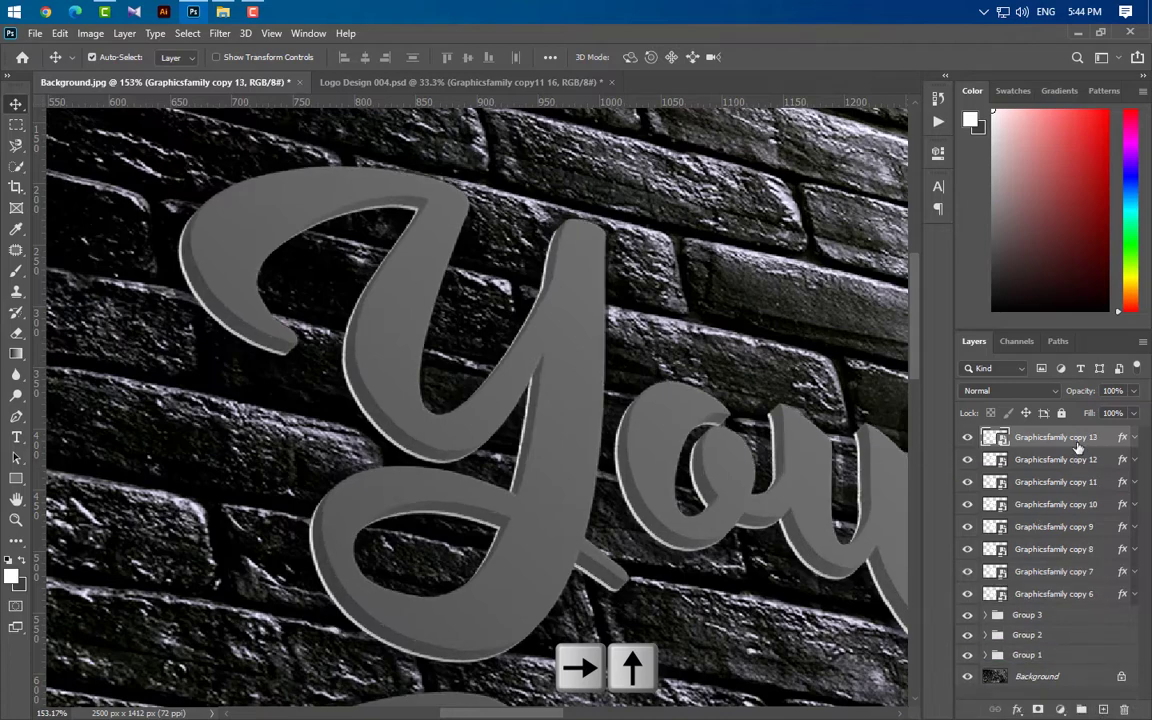
drag(1077, 447, 1081, 709)
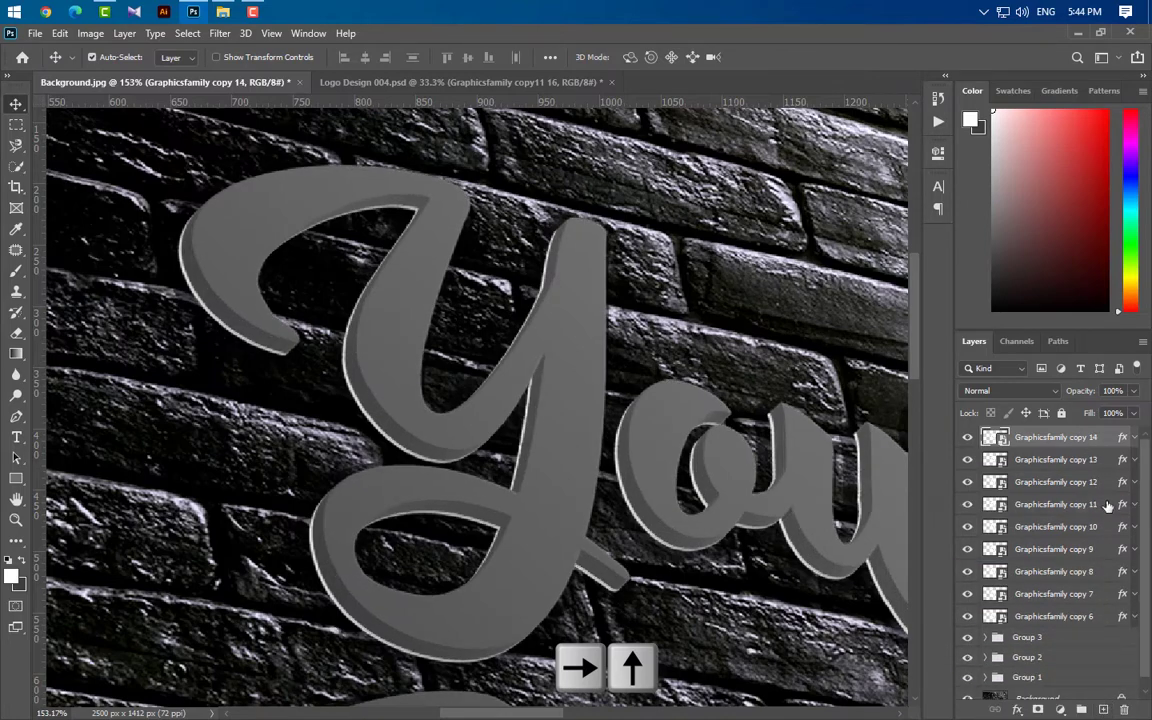
drag(990, 447, 1105, 711)
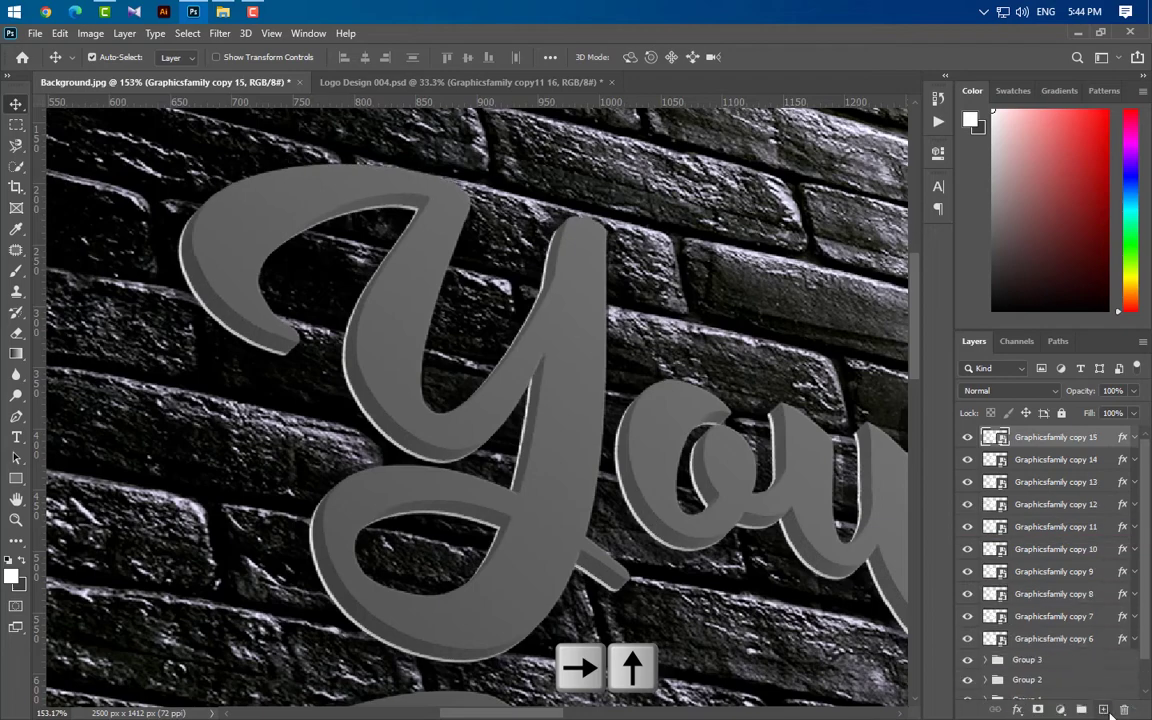
key(Right)
key(Up)
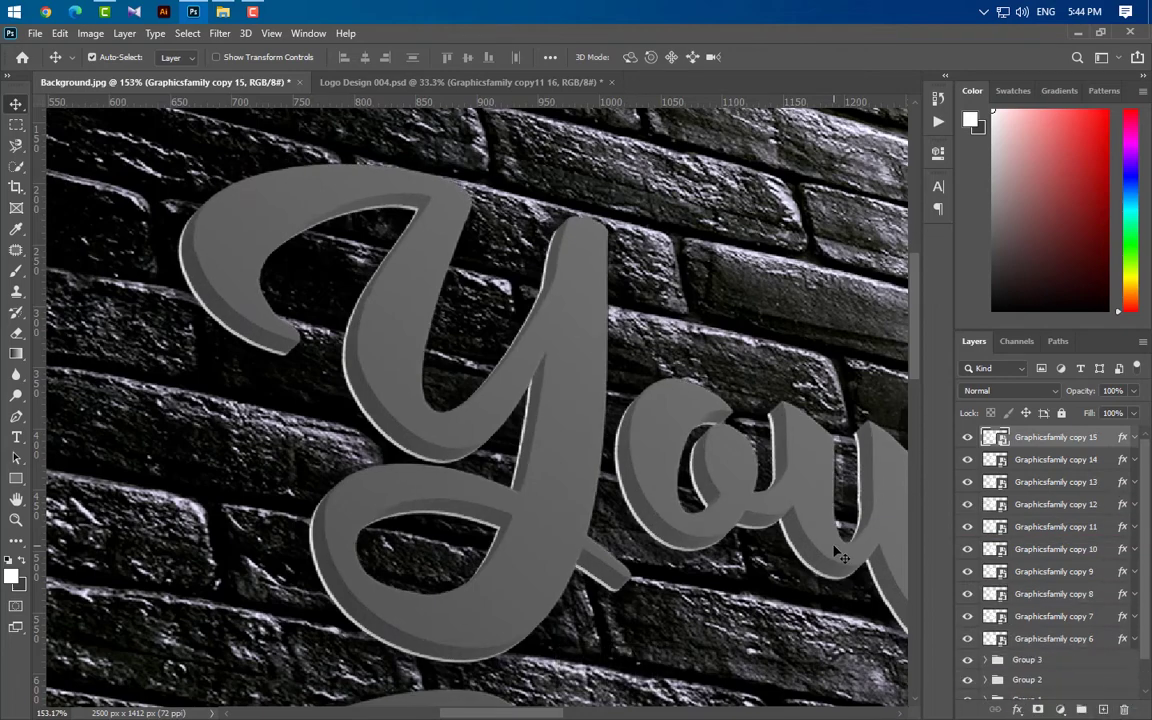
Step: Delete the Gradient Overlay effect from the topmost Graphicsfamily copy 15 layer
scroll(447, 468, down, 10)
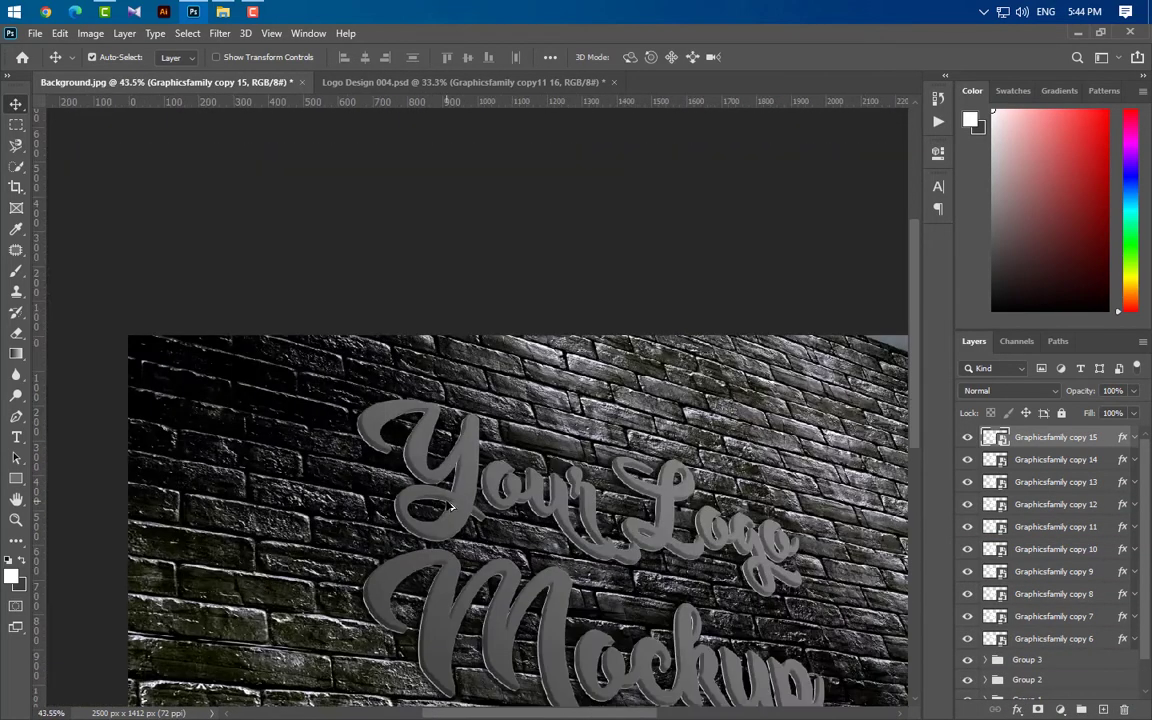
scroll(450, 508, down, 2)
scroll(566, 440, up, 2)
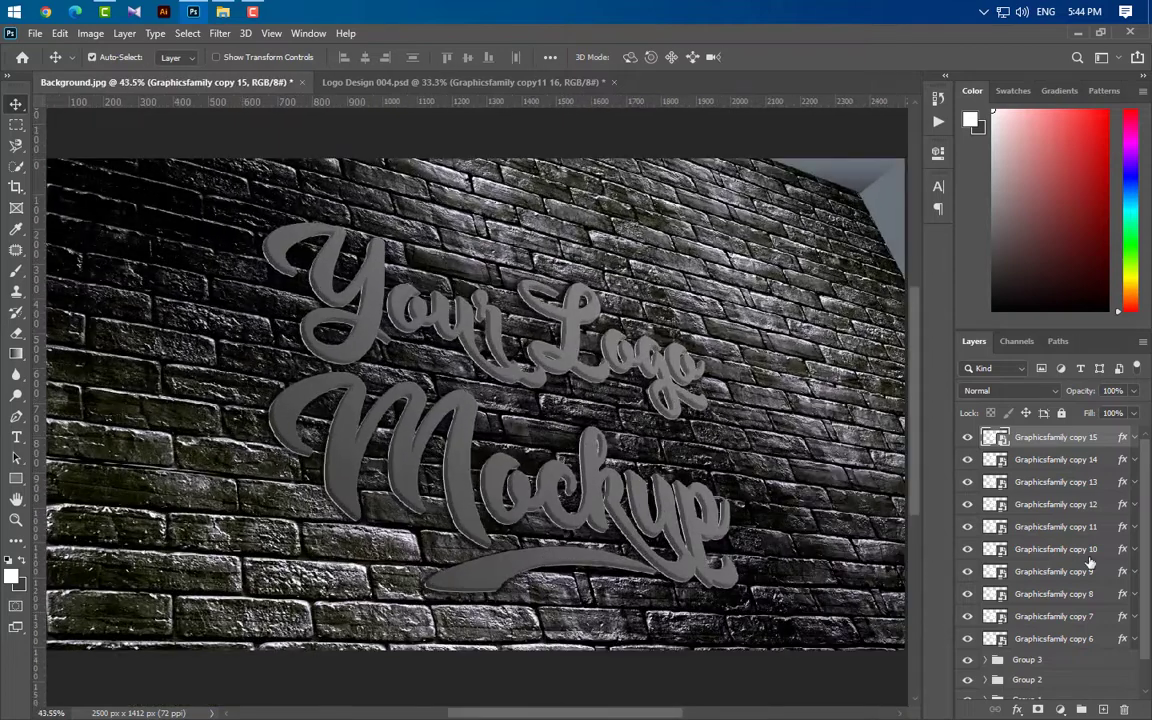
click(1135, 440)
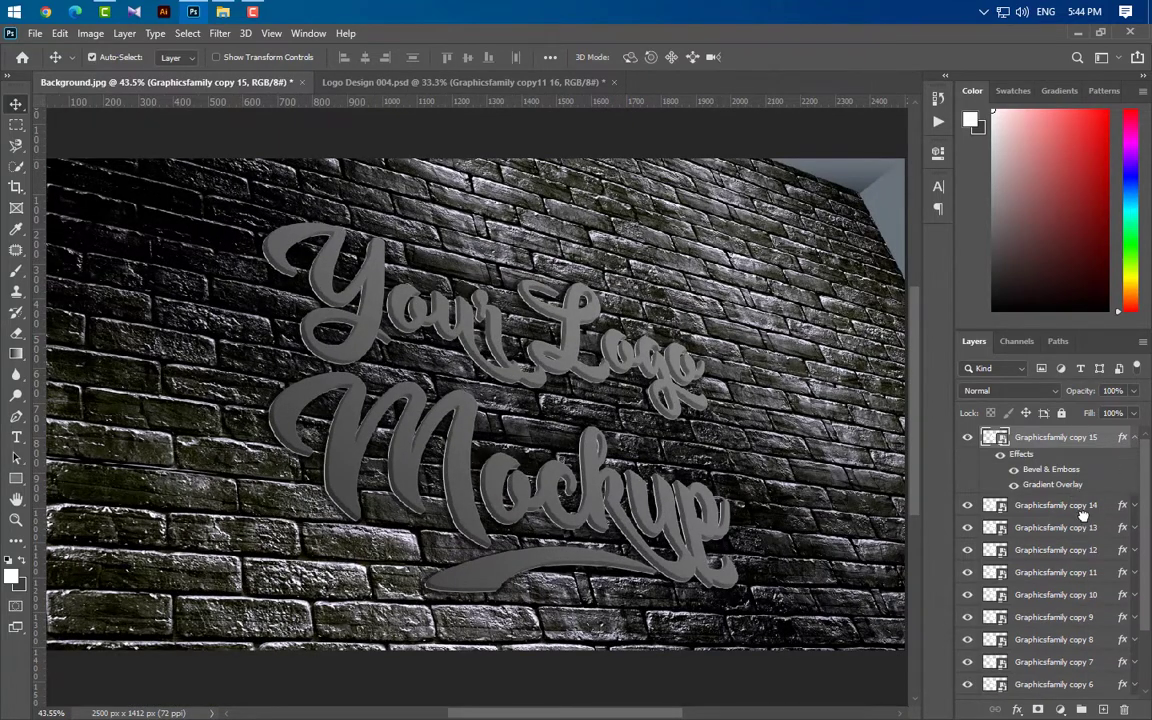
drag(1050, 484, 1124, 708)
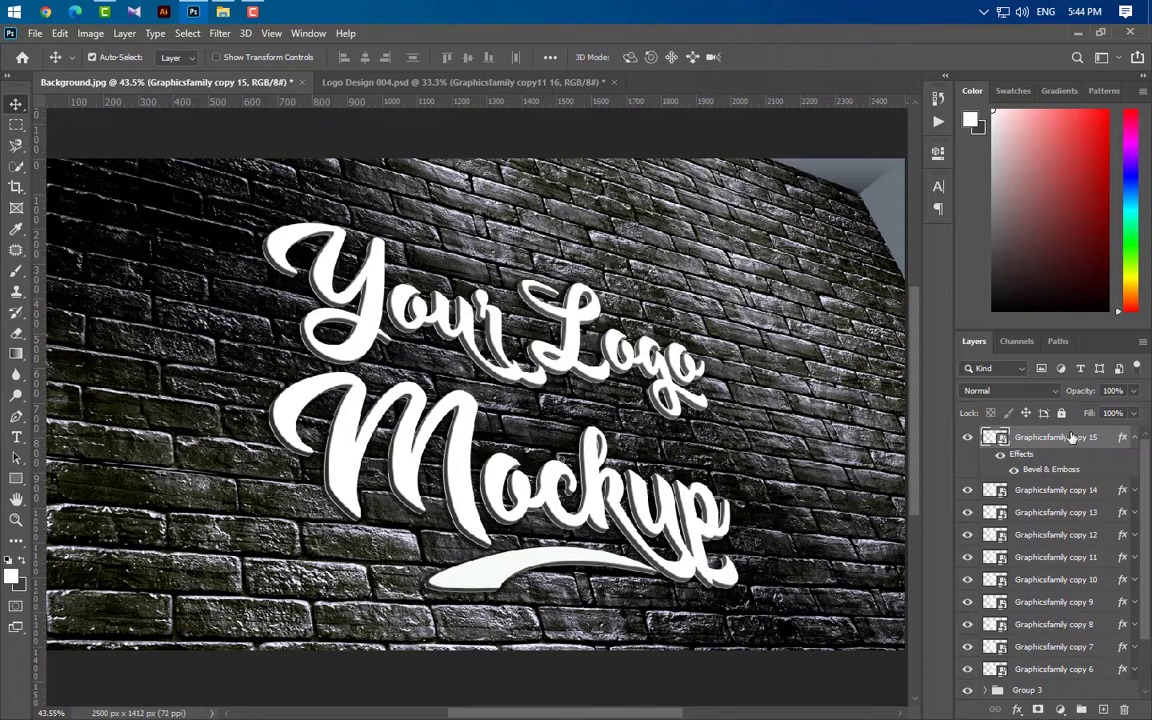
Step: Turn off Use Global Light in the Bevel & Emboss effect of Graphicsfamily copy 15 and apply the change
double_click(1068, 472)
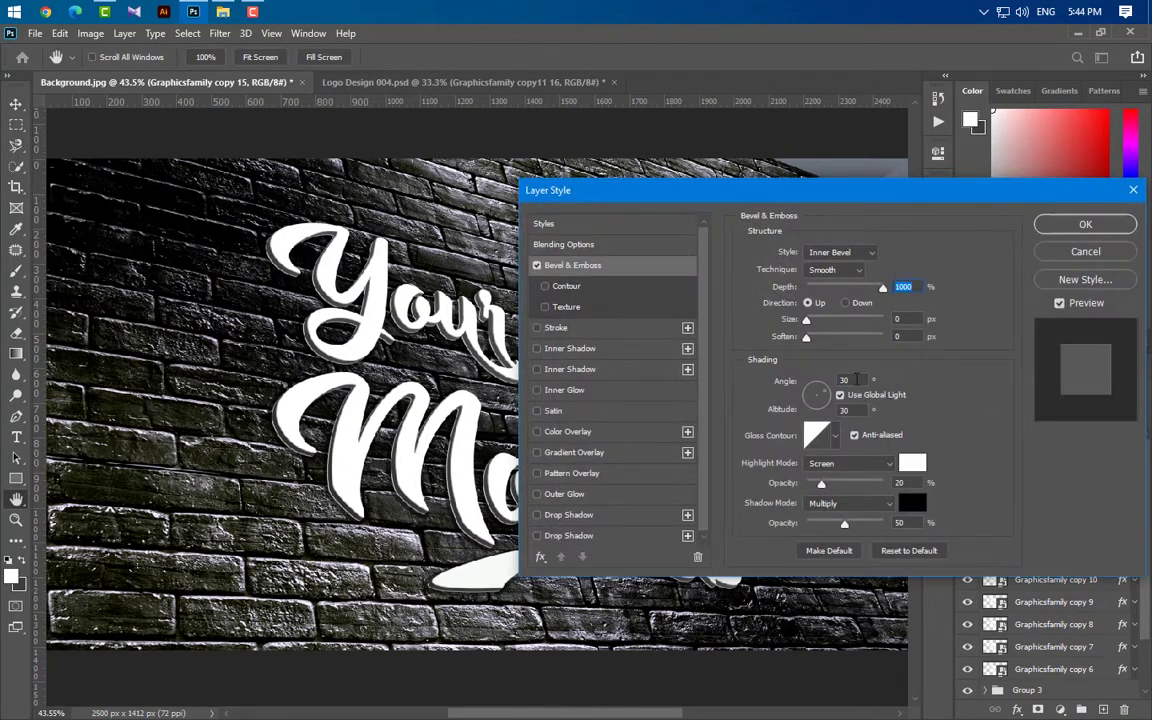
click(836, 380)
click(840, 394)
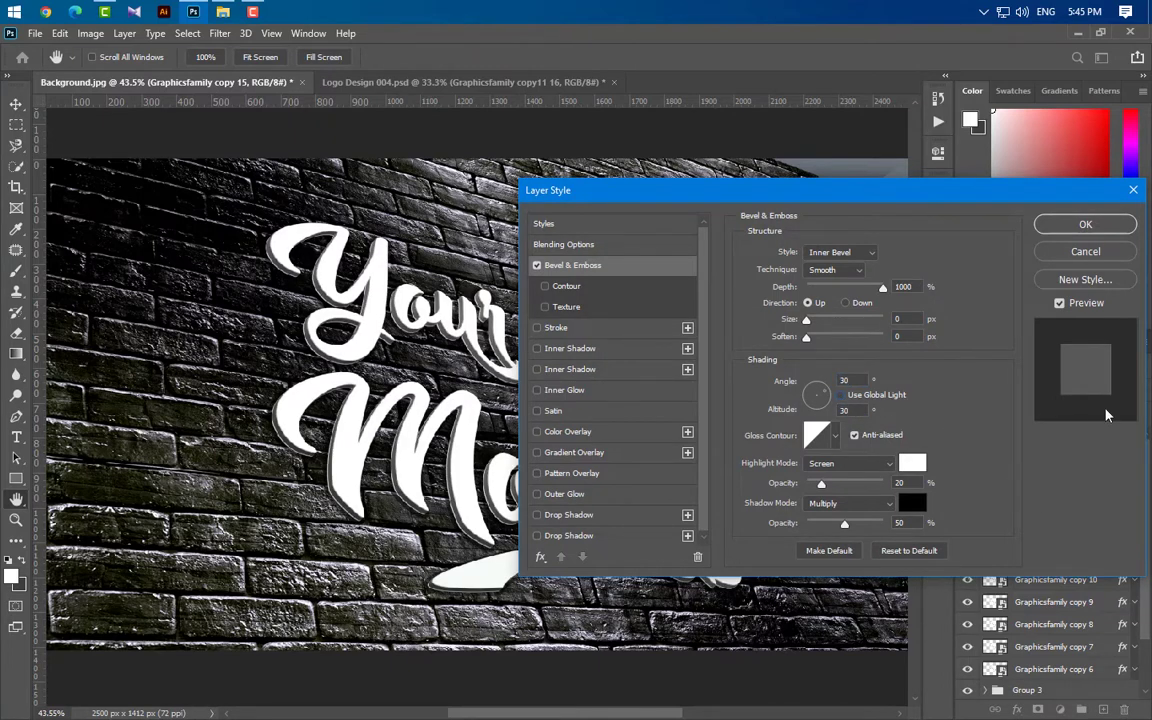
click(1088, 225)
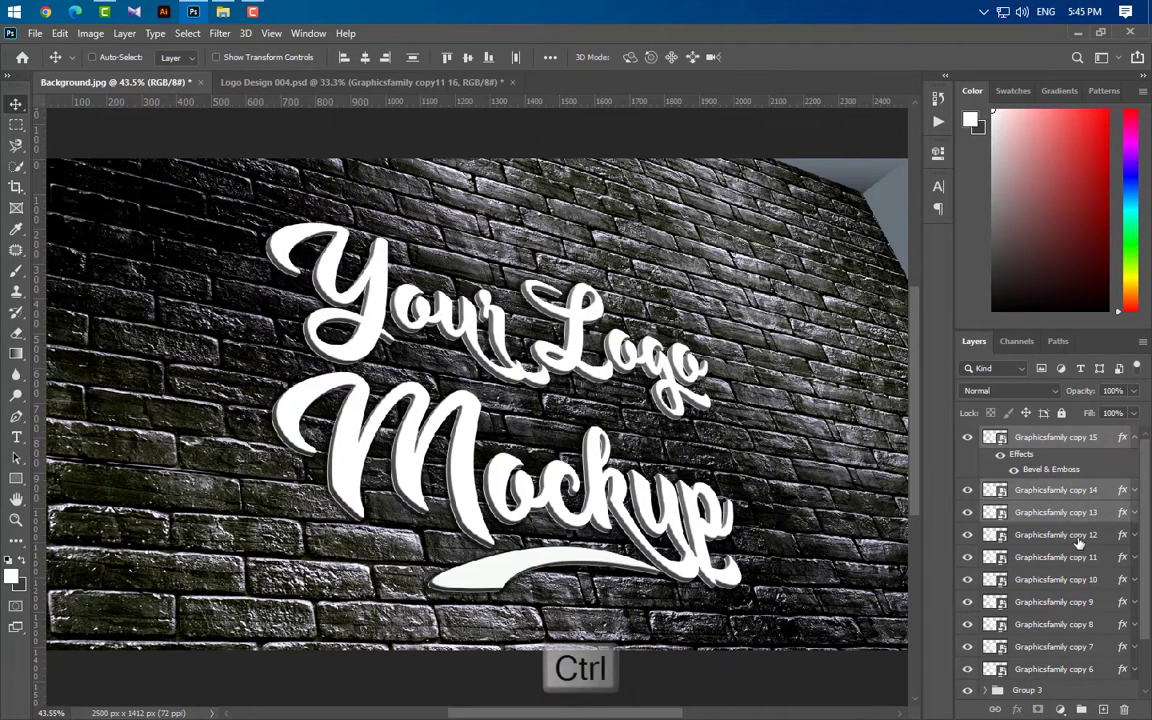
Step: Select the Graphicsfamily copy 15 through copy 6 layers and group them together
ctrl+click(1082, 490)
ctrl+click(1082, 512)
ctrl+click(1082, 602)
ctrl+click(1083, 624)
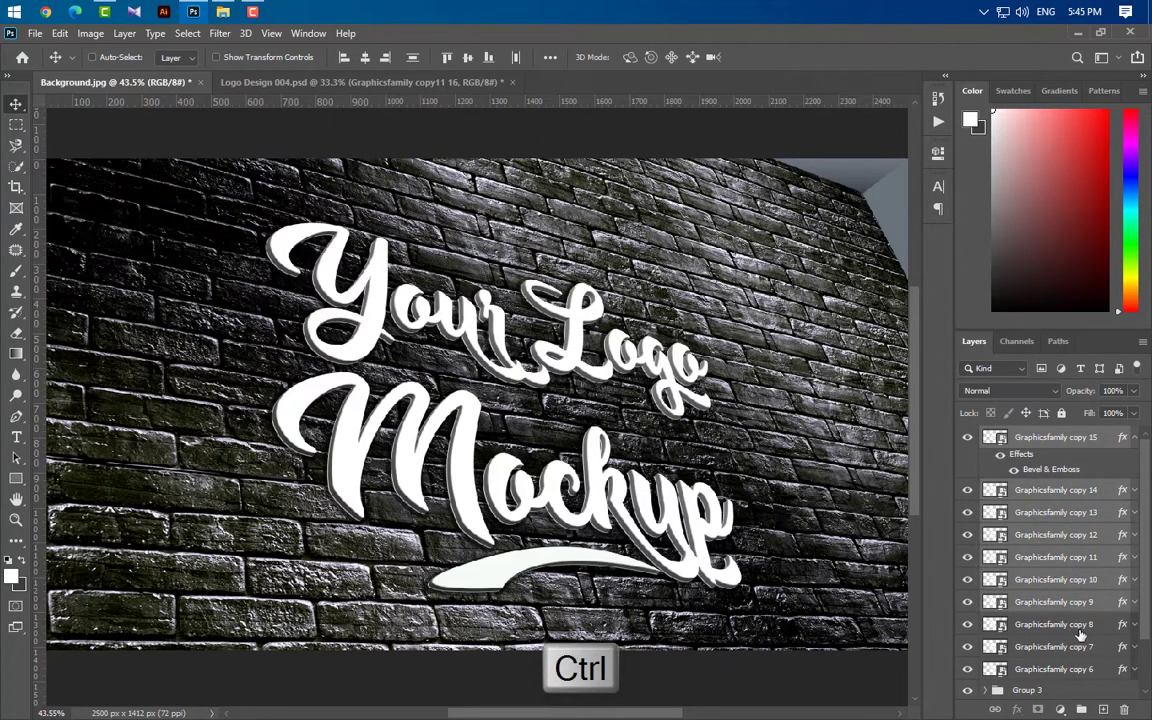
ctrl+click(1084, 647)
ctrl+click(1085, 669)
key(ctrl+g)
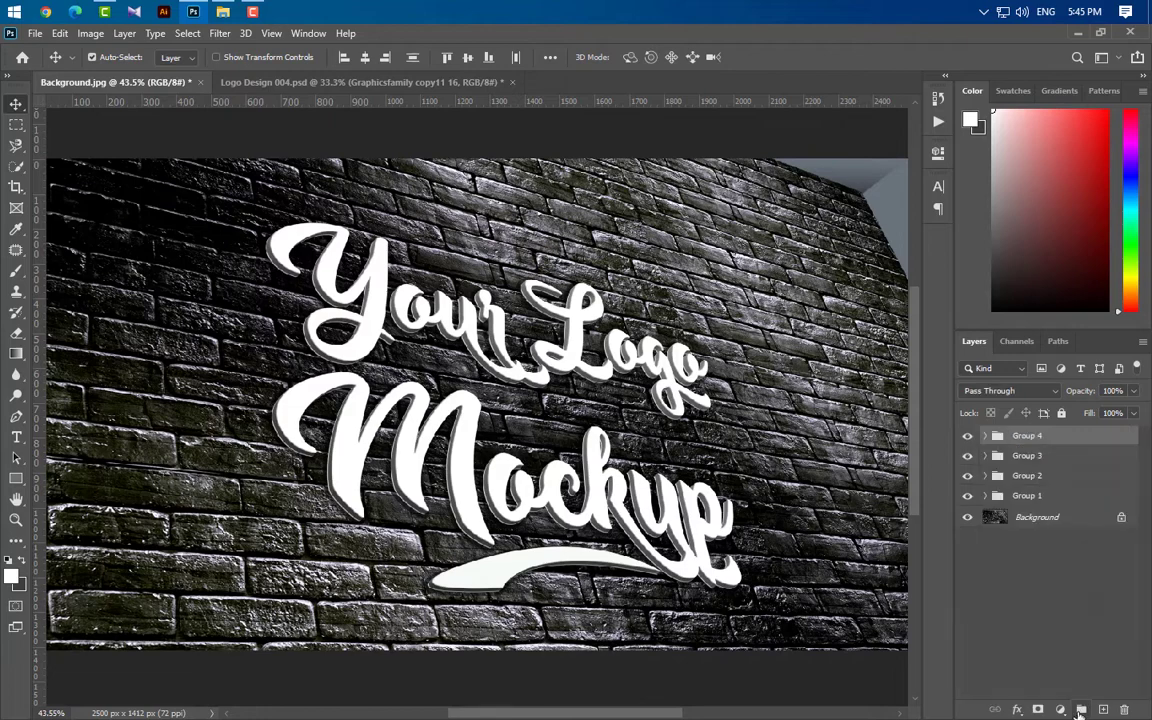
Step: Add a Smooth Inner Bevel to Group 4 with depth 100%, size 3 px, angle 90°, altitude 30°, Screen highlight 30% and Multiply shadow 0%
double_click(1091, 442)
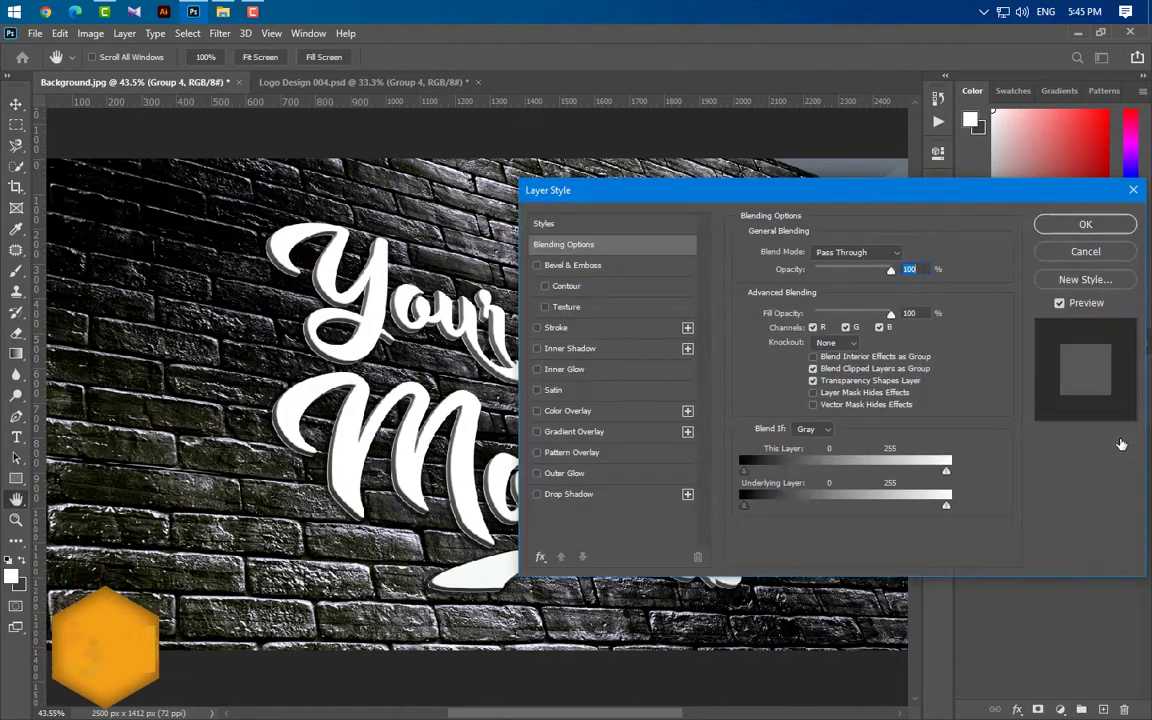
drag(724, 192, 792, 150)
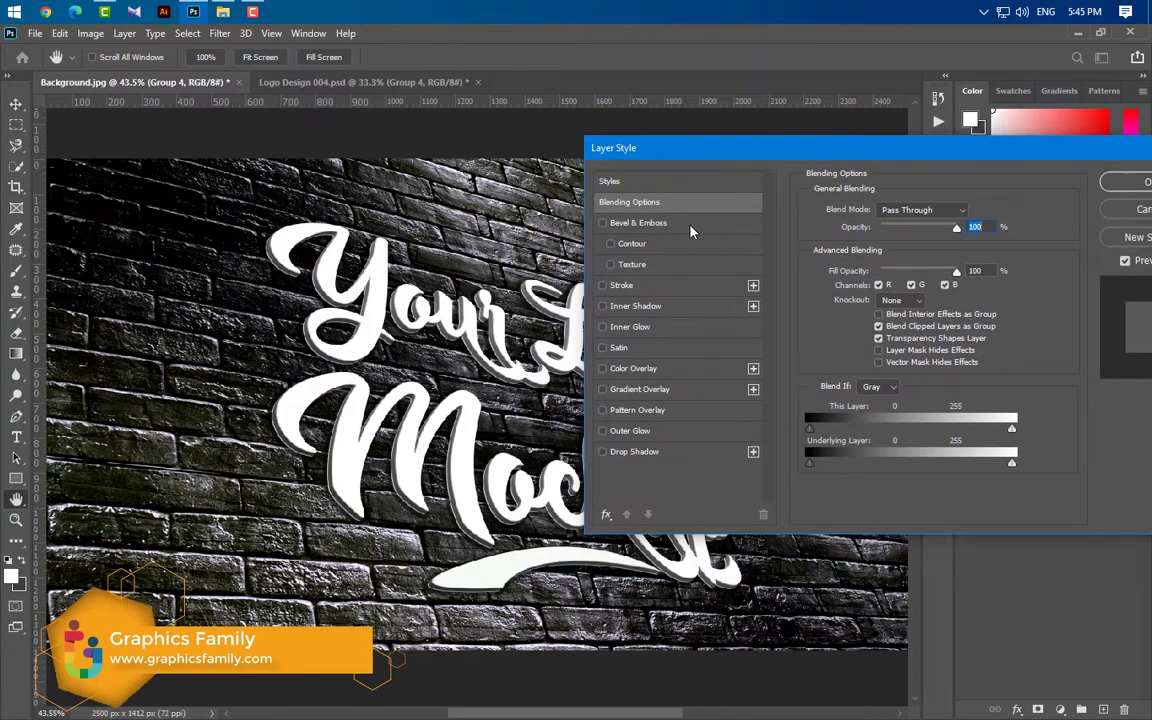
click(660, 224)
click(905, 210)
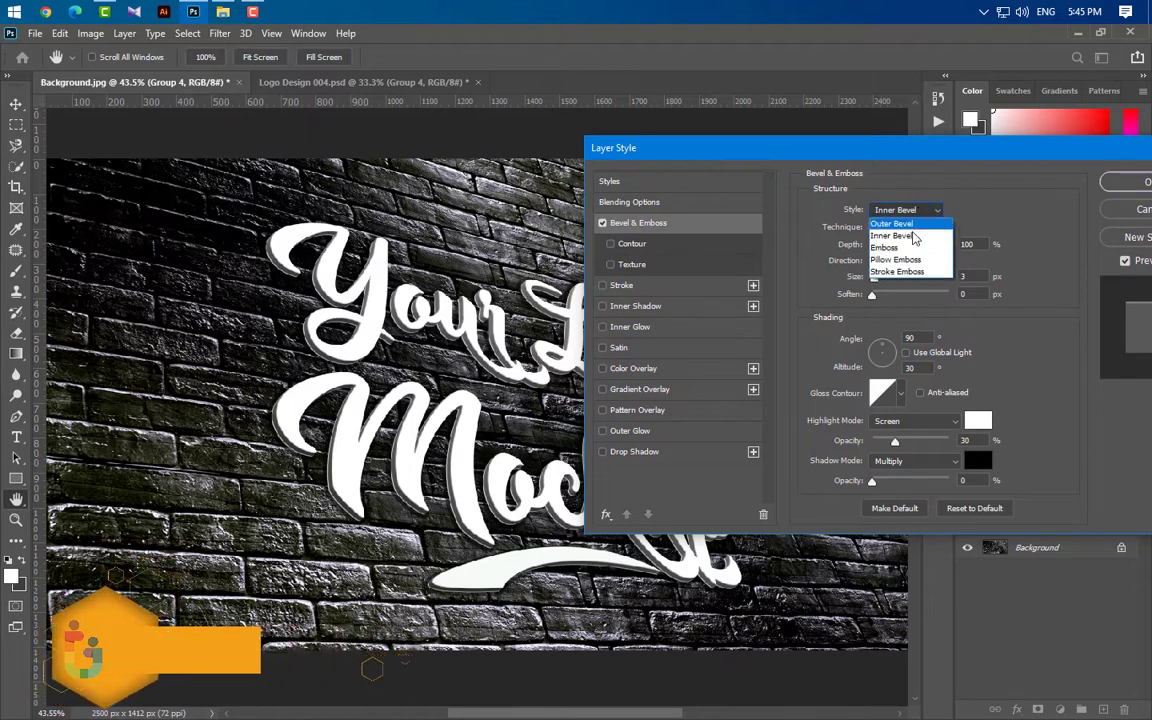
click(900, 232)
click(903, 231)
click(900, 240)
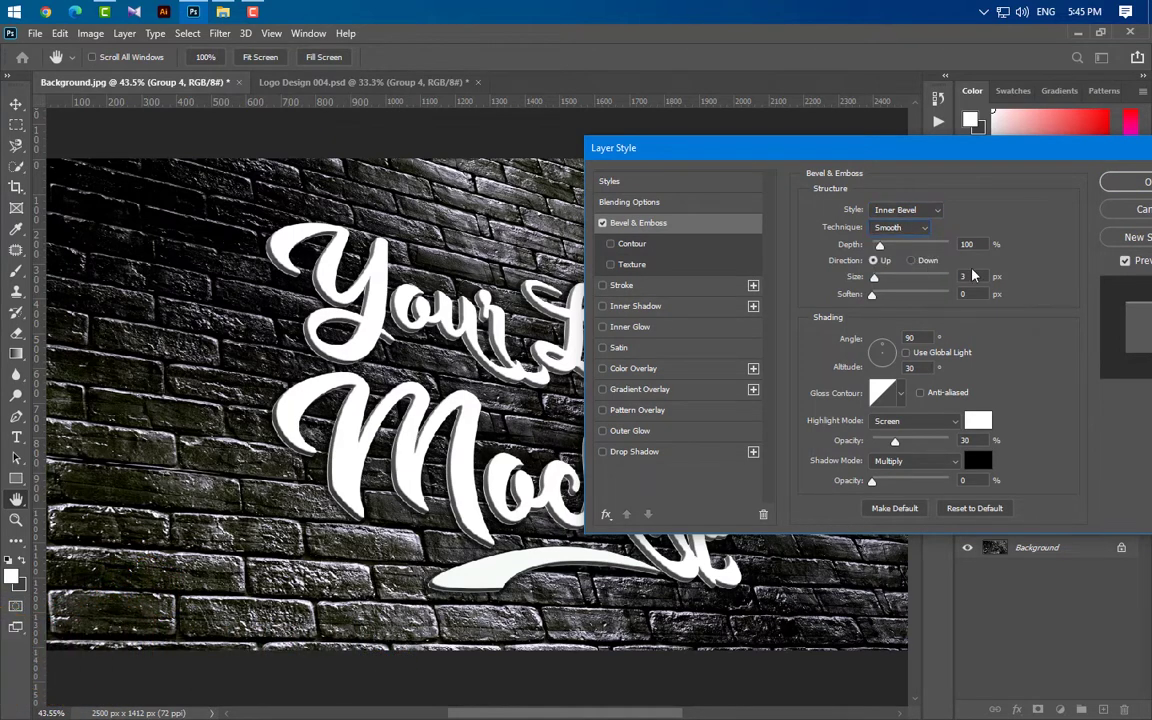
key(Tab)
key(Tab)
key(Tab)
key(Tab)
key(Tab)
key(Tab)
Step: Add a white Color Dodge Inner Shadow to Group 4 at 30% opacity, angle -115°, distance 2 px, choke 0% and size 3 px
click(686, 314)
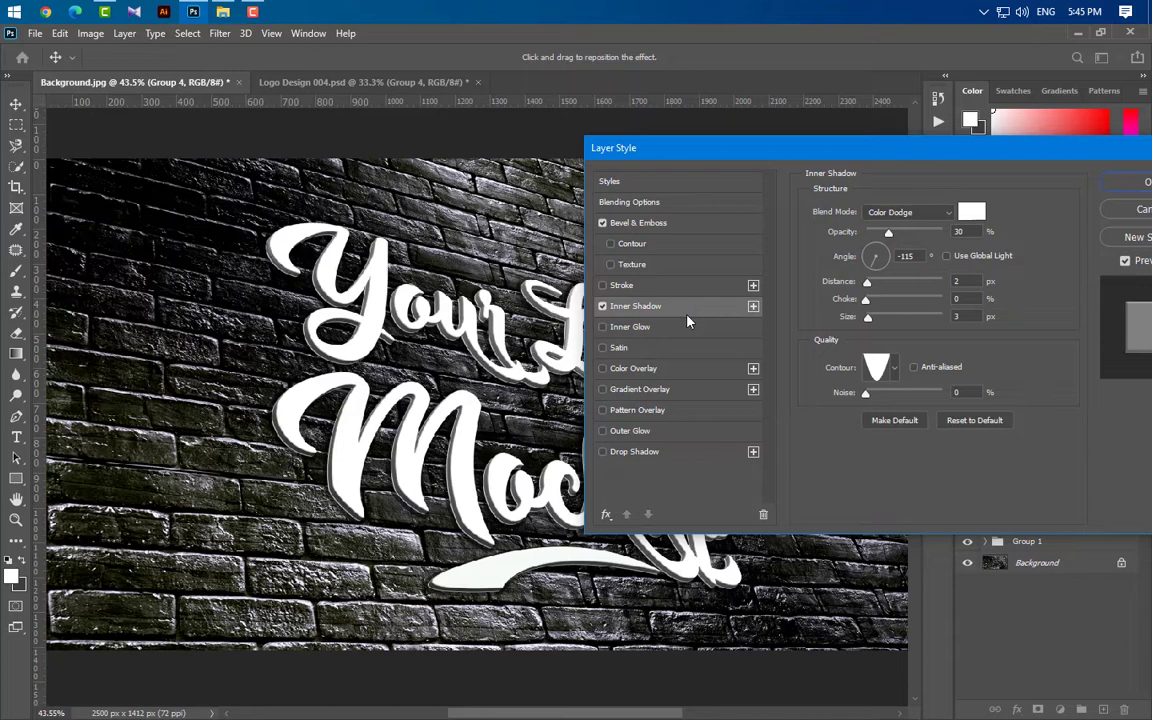
click(908, 212)
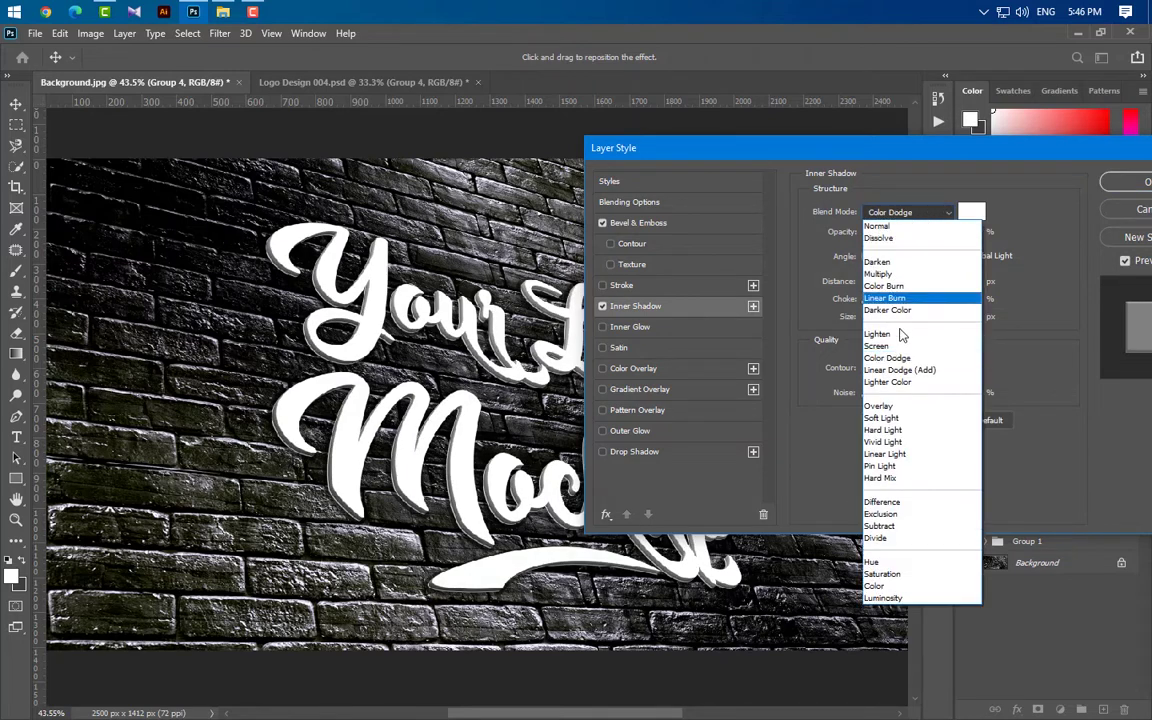
click(900, 355)
click(969, 215)
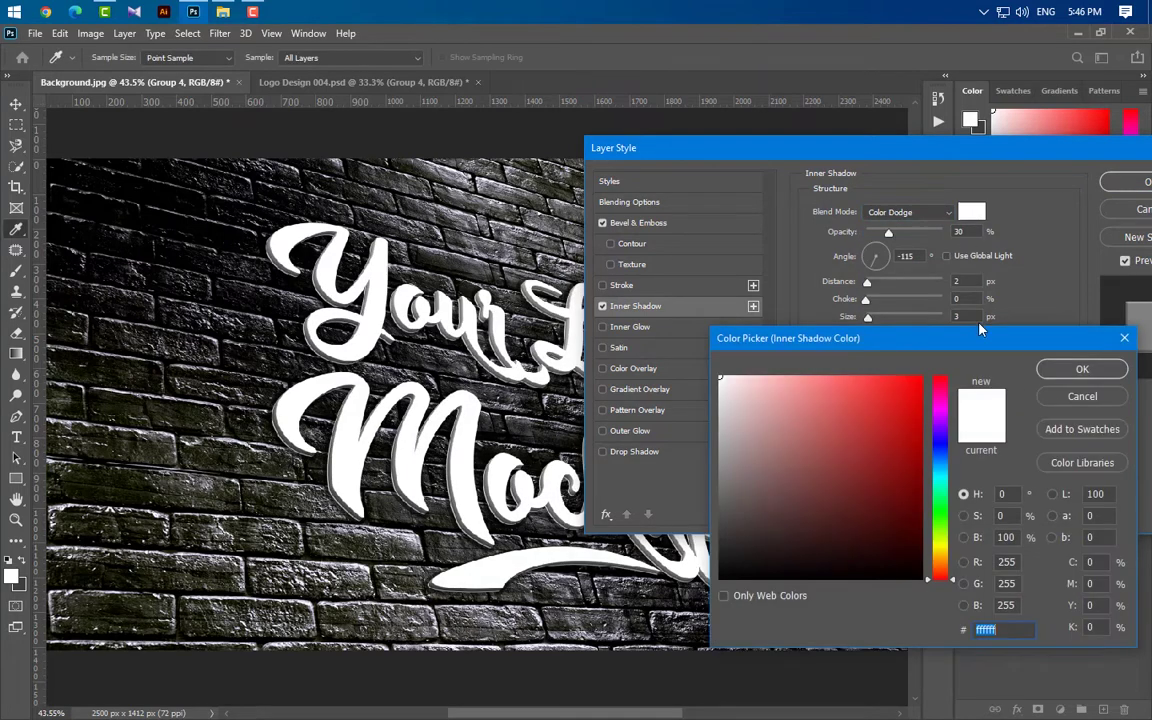
click(1080, 368)
key(Tab)
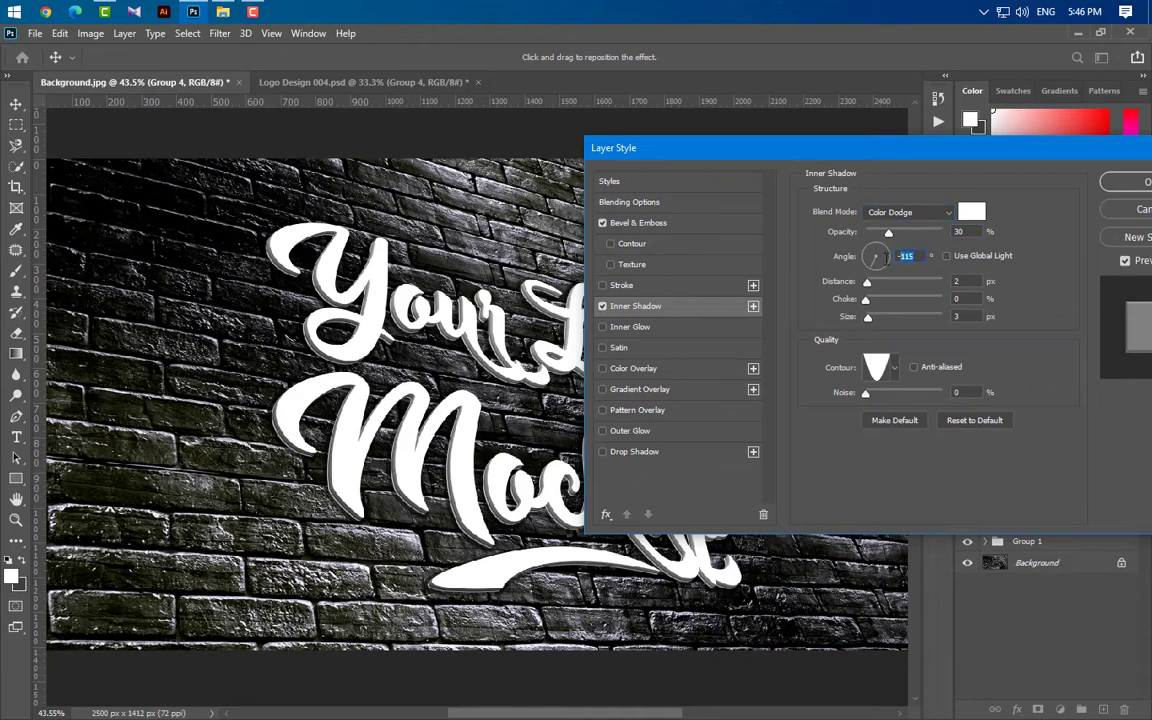
key(Tab)
click(893, 371)
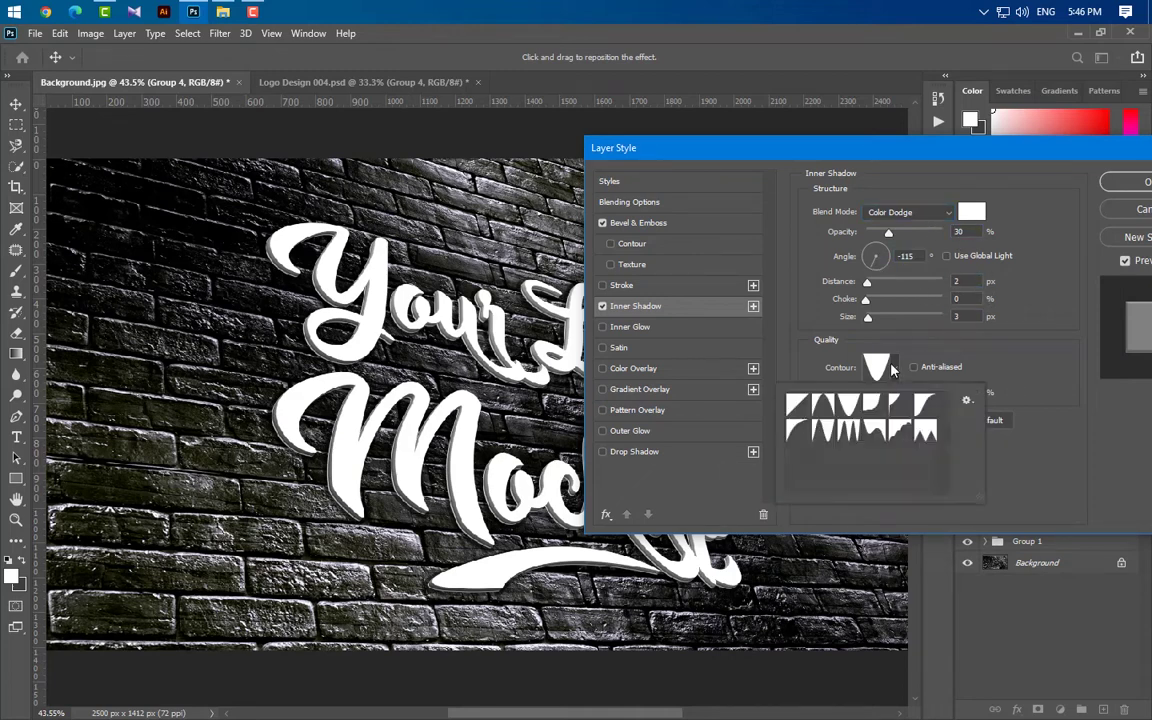
click(1010, 460)
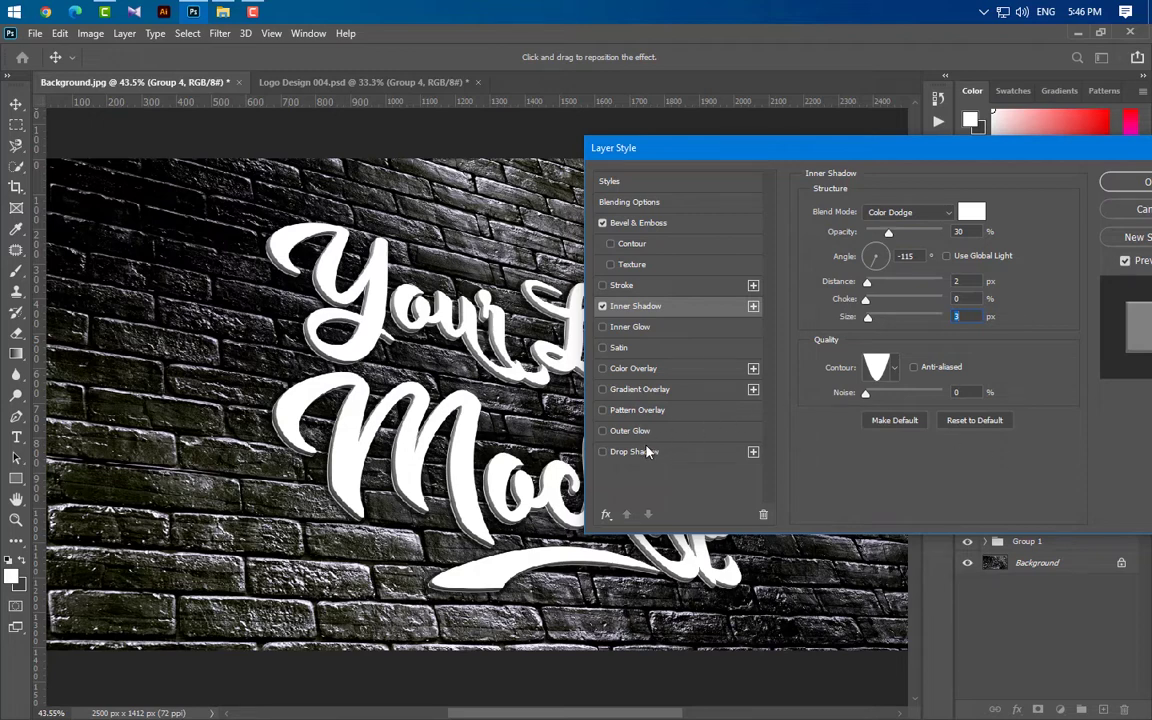
Step: Add a black Multiply Drop Shadow at 35% opacity, angle 16°, distance 1 px, spread 0% and size 1 px, and apply Group 4's styles
click(676, 455)
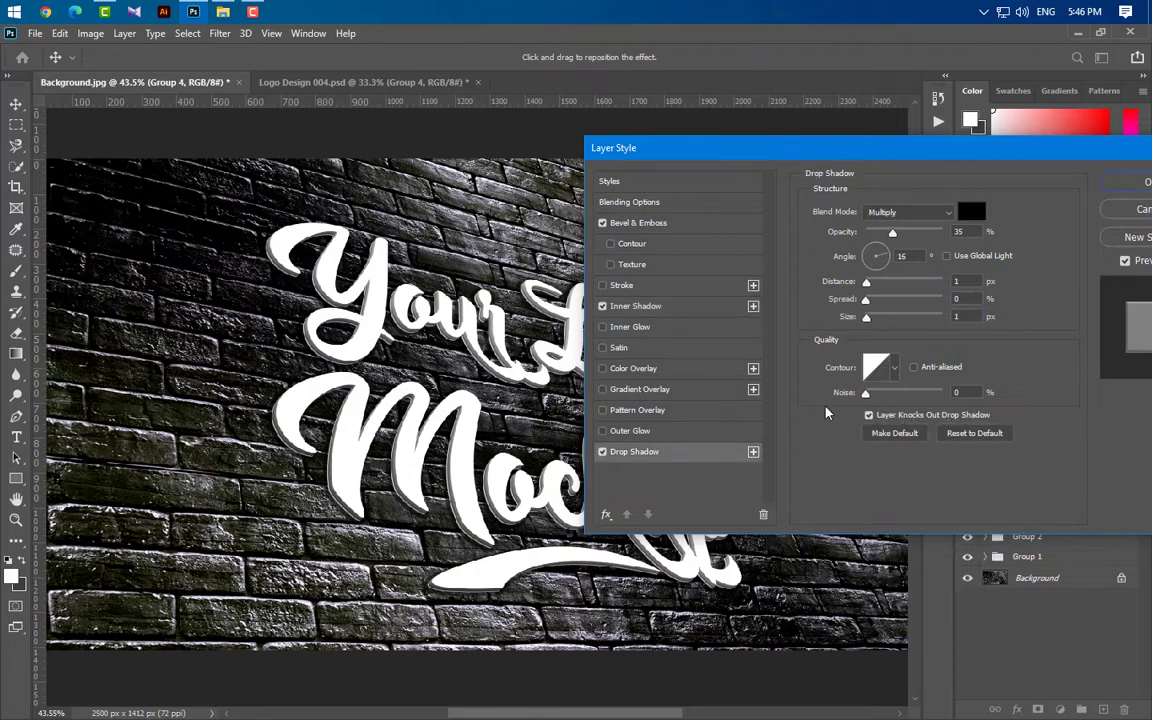
click(912, 215)
click(926, 275)
click(976, 210)
click(1008, 367)
key(Tab)
click(1125, 182)
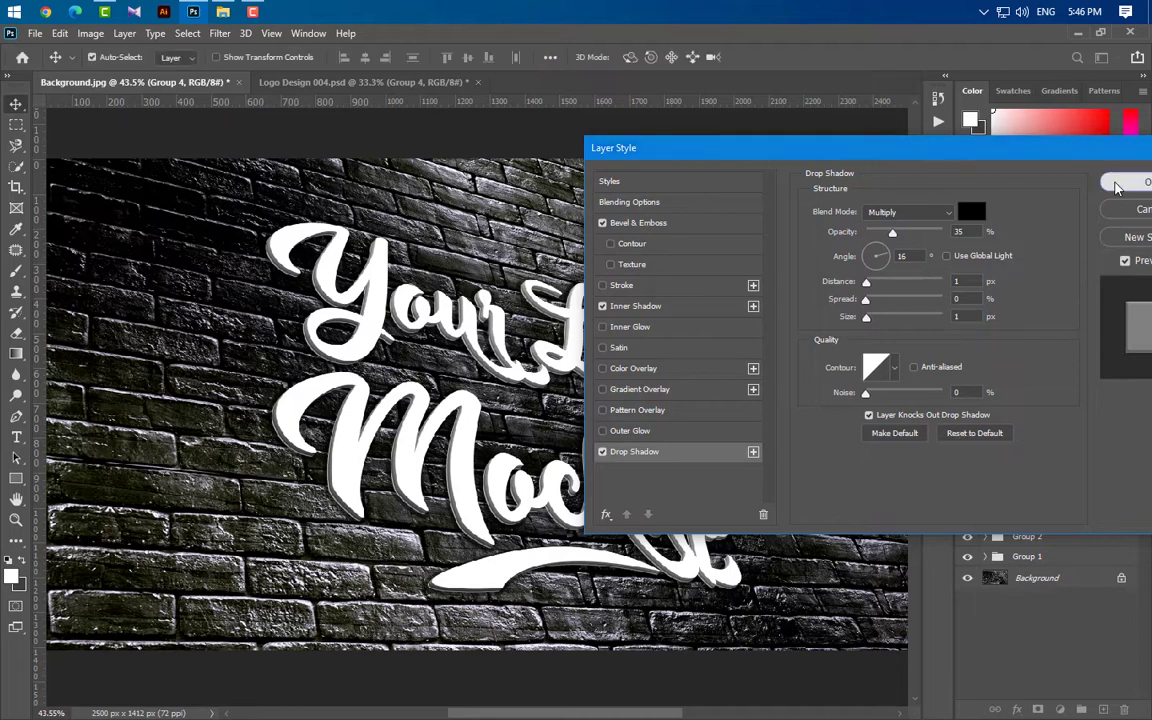
Step: Collapse Group 4's effects list and combine Group 4 and Group 3 into one new group
click(1135, 437)
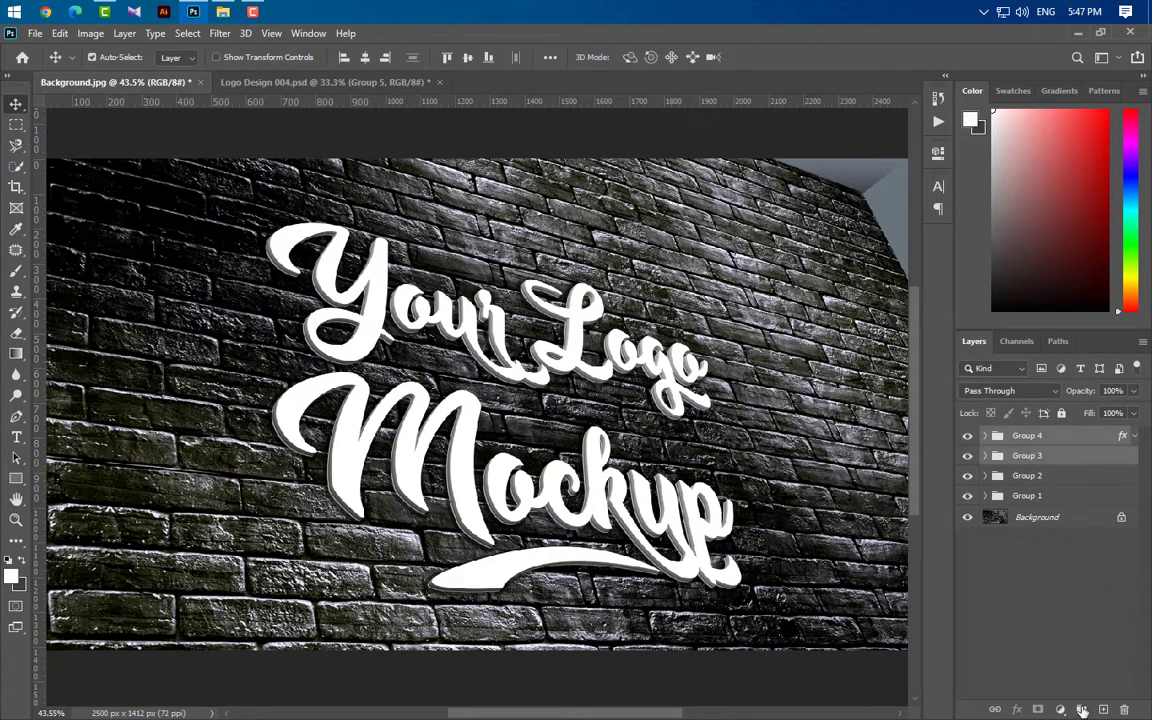
click(1082, 710)
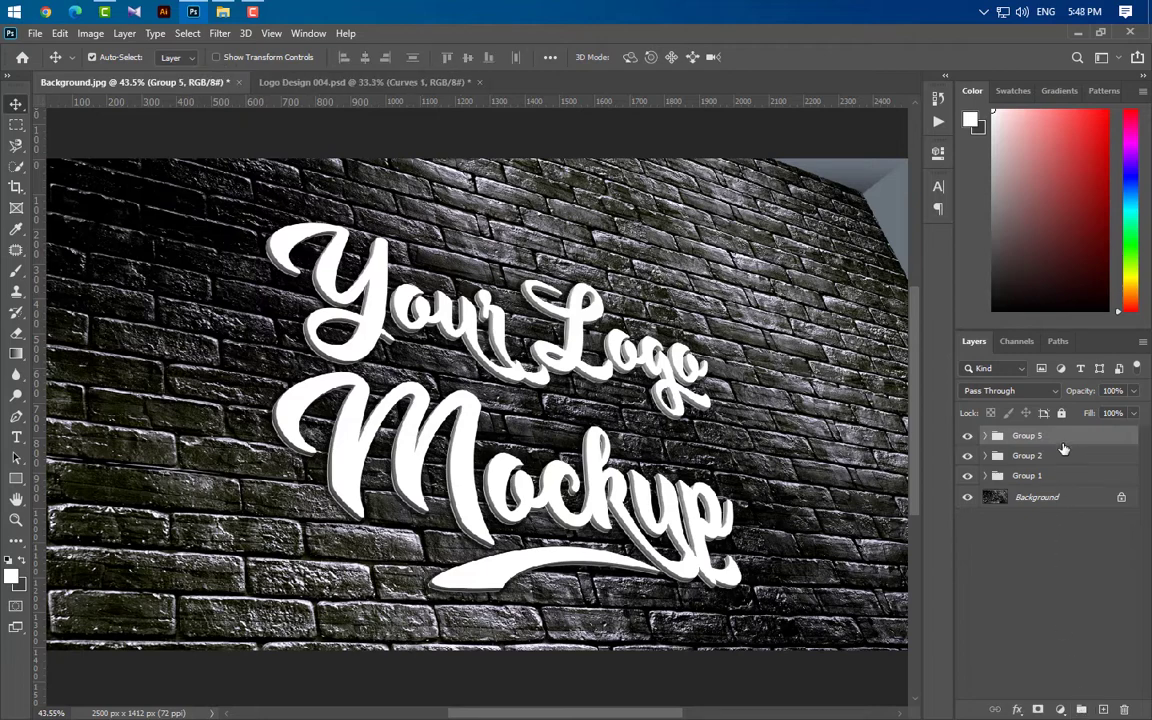
Step: Add a Curves adjustment layer above Group 5 and raise the curve's black point to lighten the shadows
click(1061, 709)
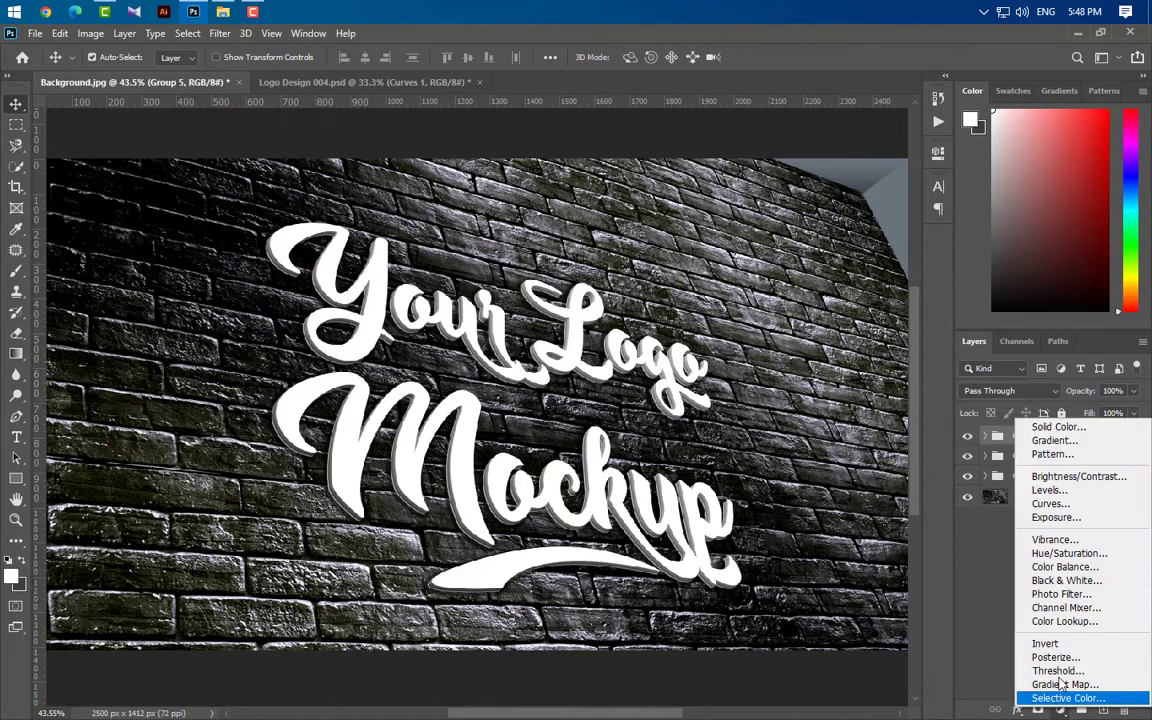
click(1046, 512)
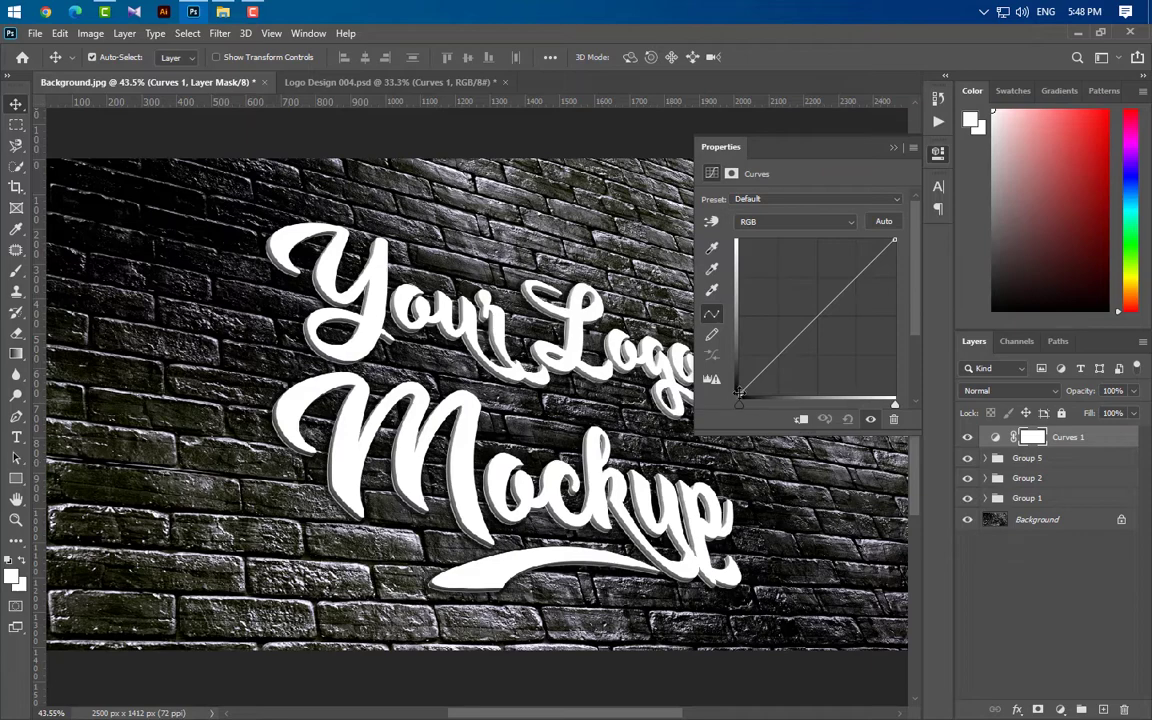
drag(738, 392, 731, 367)
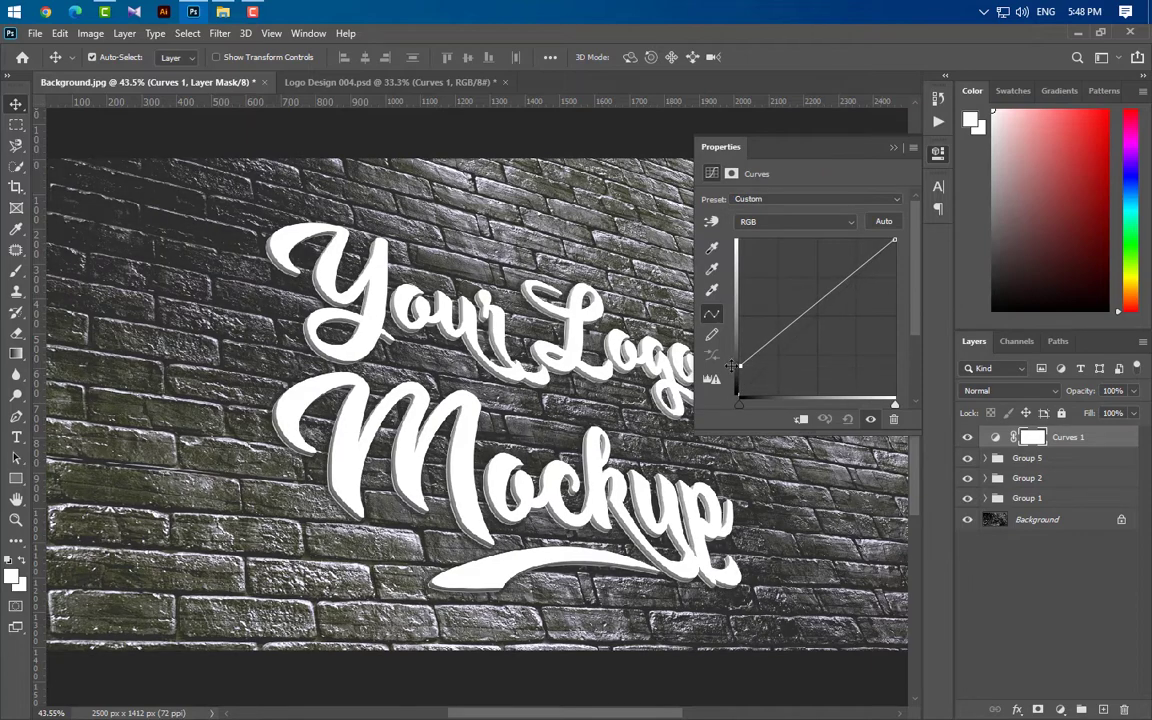
click(893, 147)
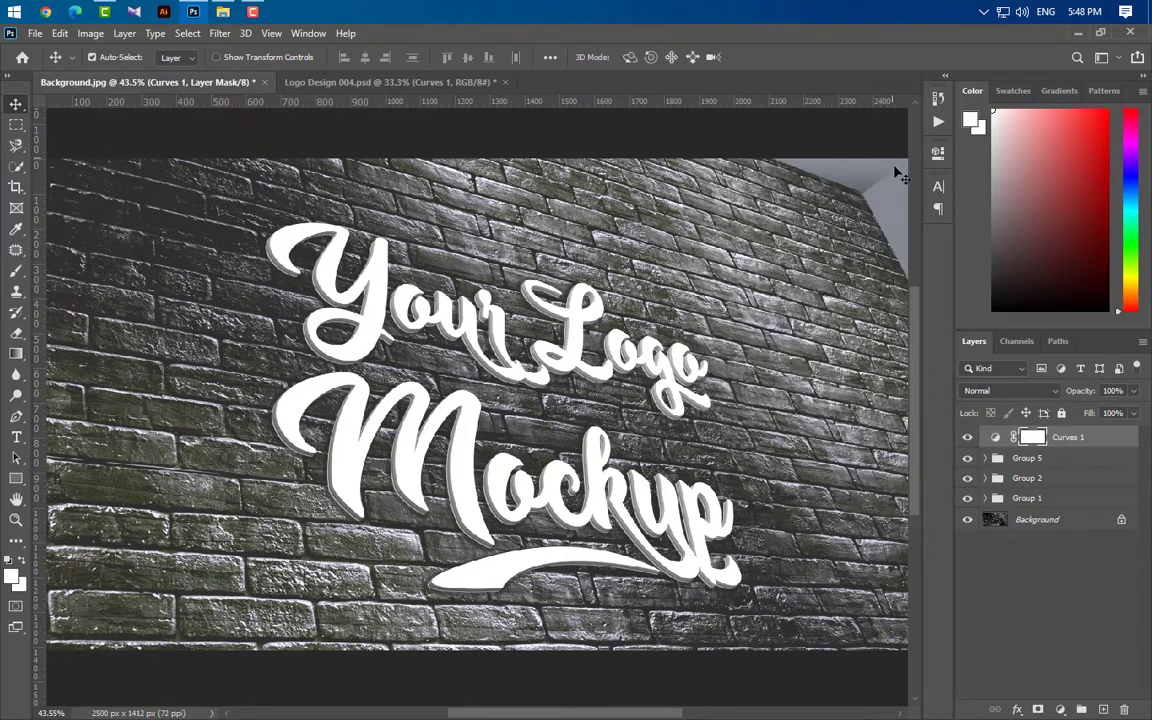
Step: Clip the Curves 1 adjustment to Group 5 and set its opacity to 10%
right_click(1108, 441)
click(836, 347)
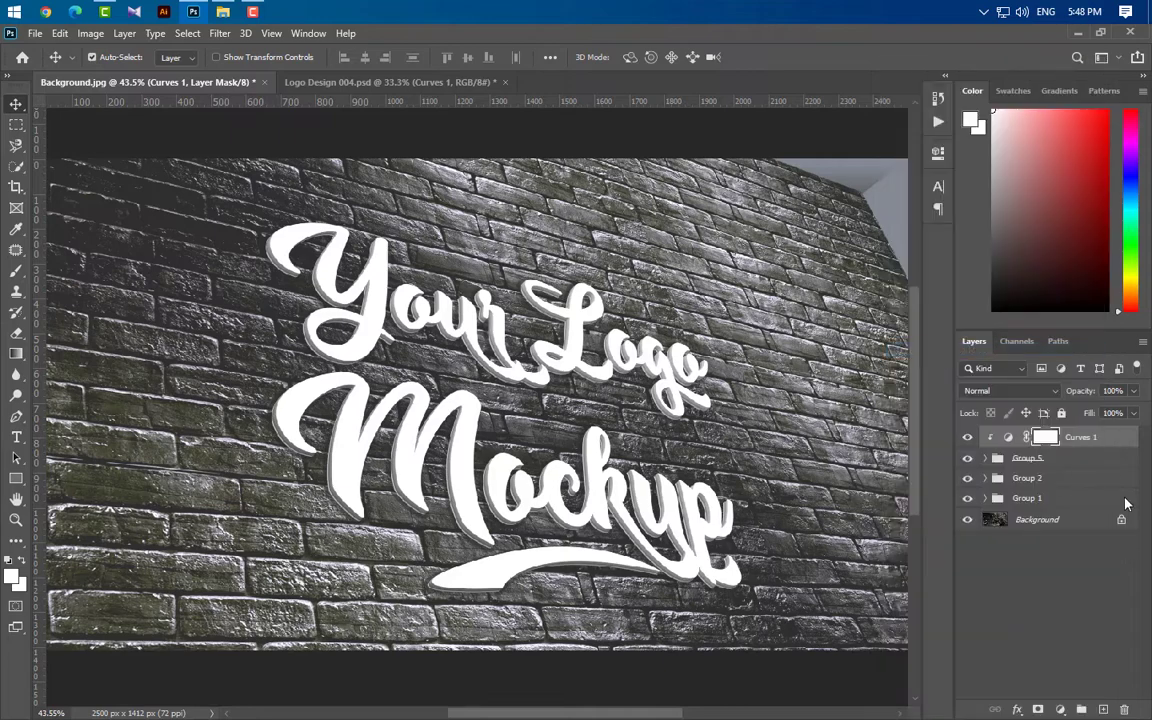
click(1114, 391)
text(10)
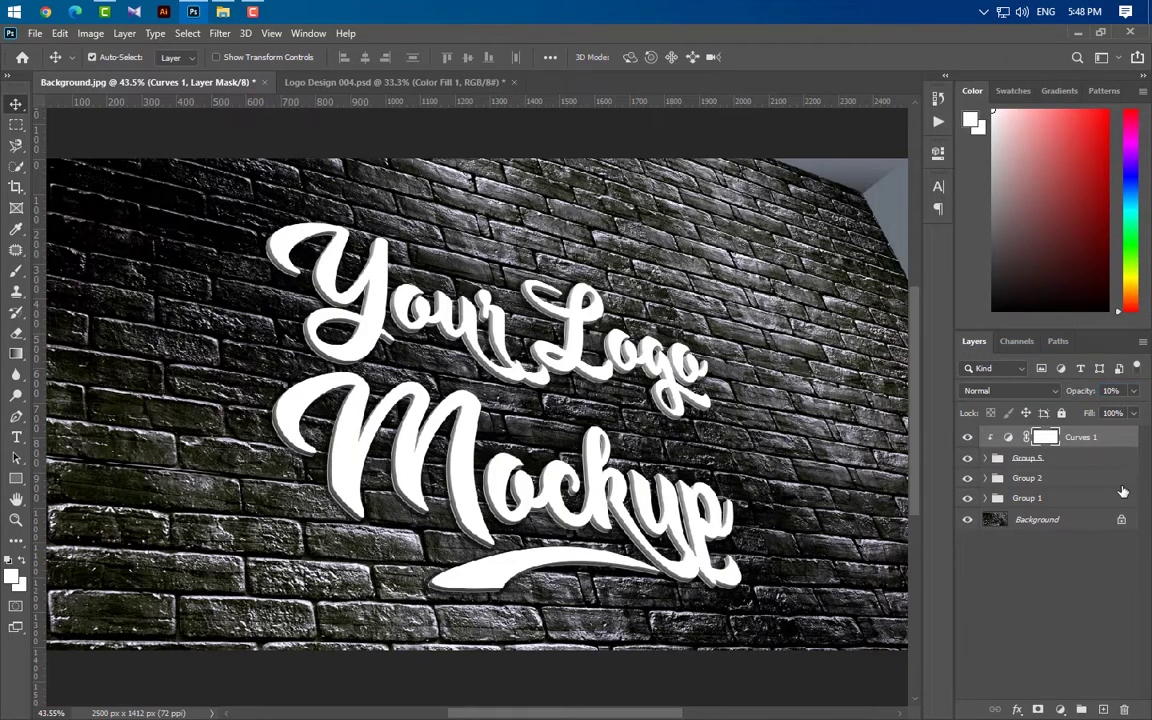
Step: Add a Solid Color fill layer with color e4e4e4 above the Curves 1 adjustment
click(1060, 709)
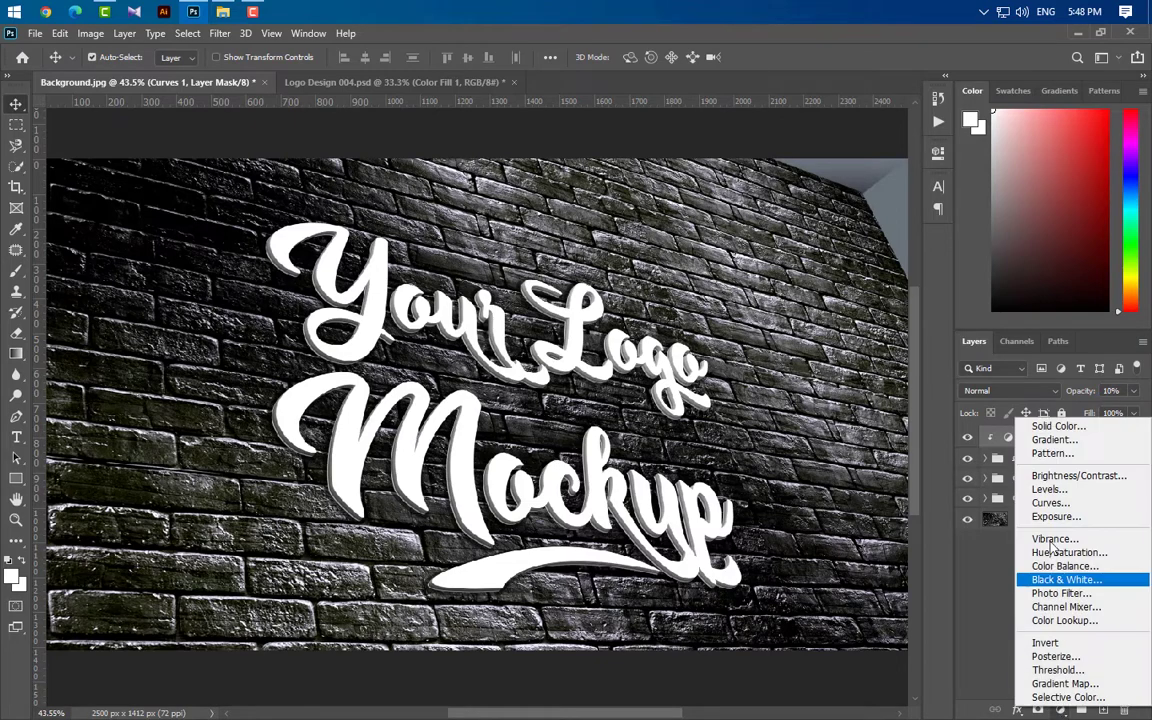
click(1048, 432)
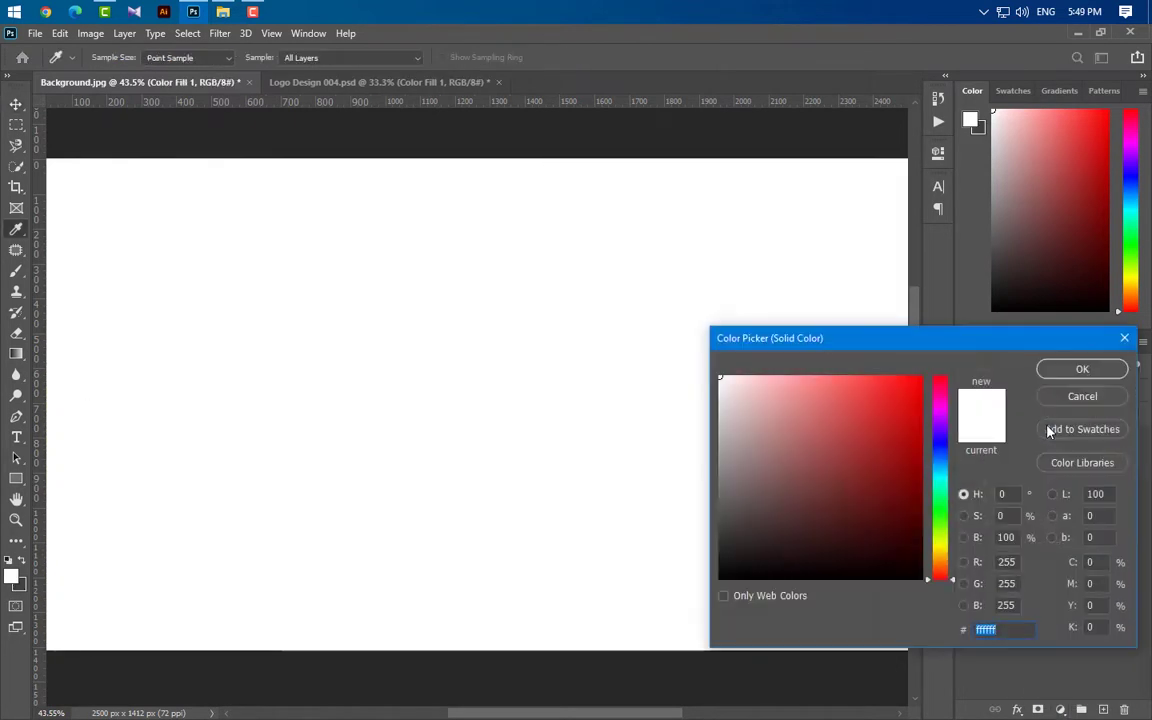
text(e4e4e4)
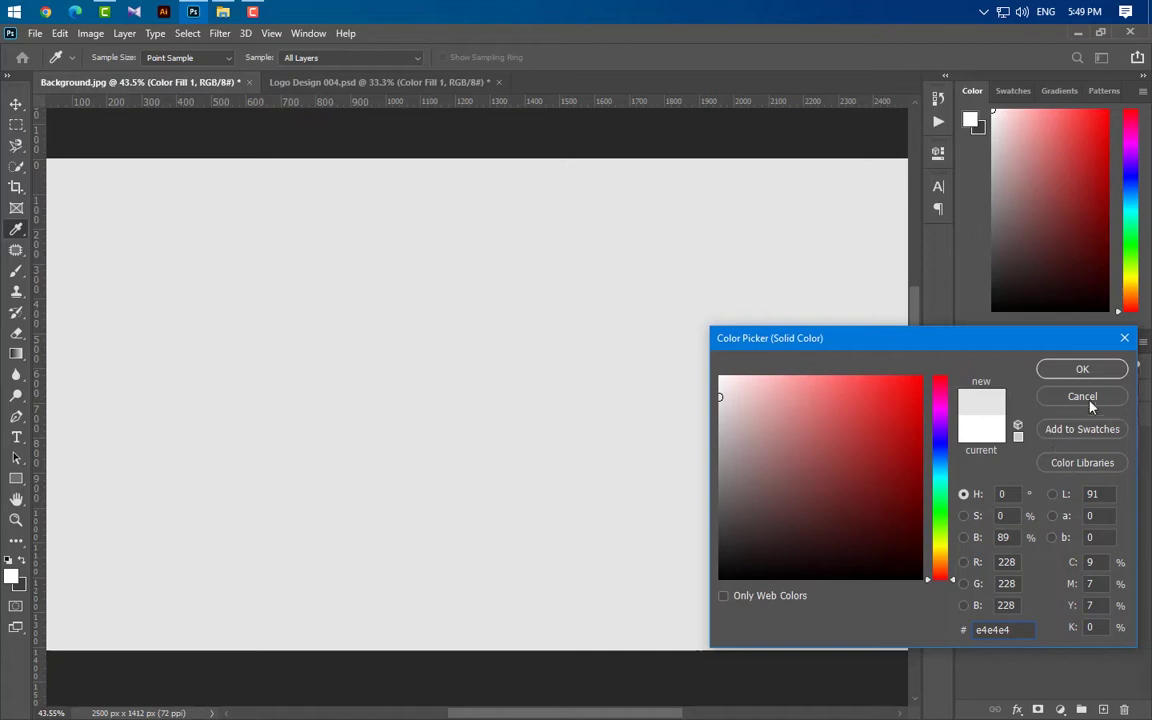
click(1080, 369)
Step: Clip the Color Fill 1 layer to Group 5 and set its blend mode to Soft Light
right_click(1108, 443)
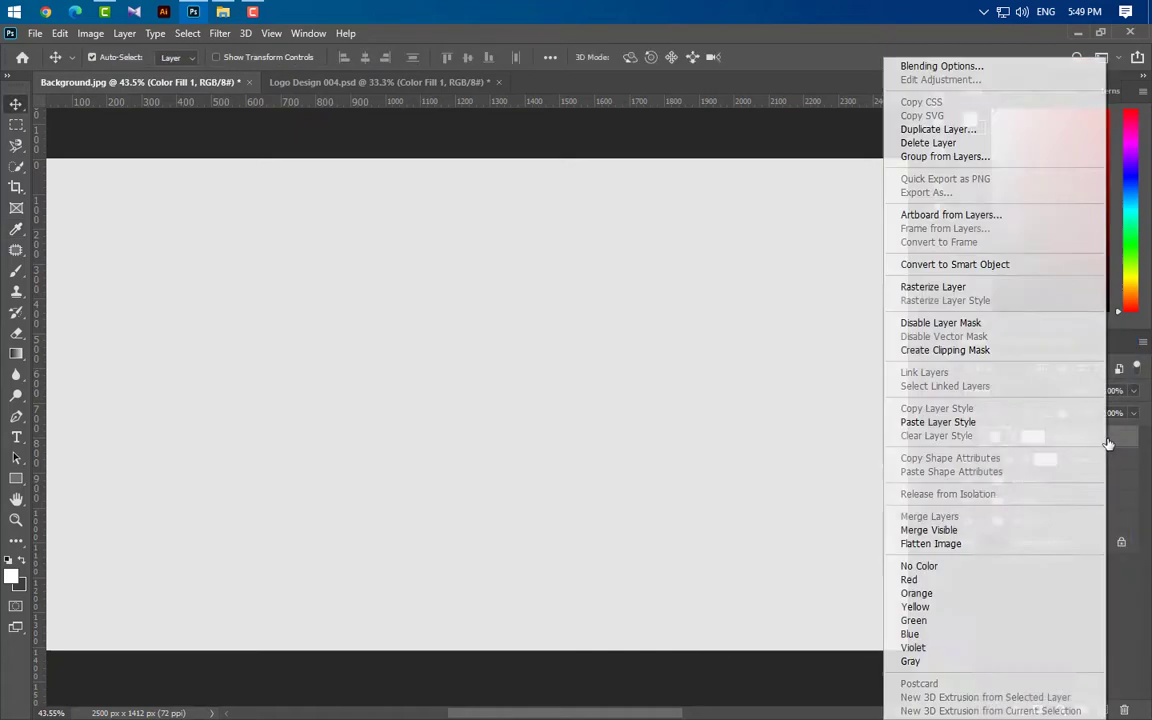
click(945, 350)
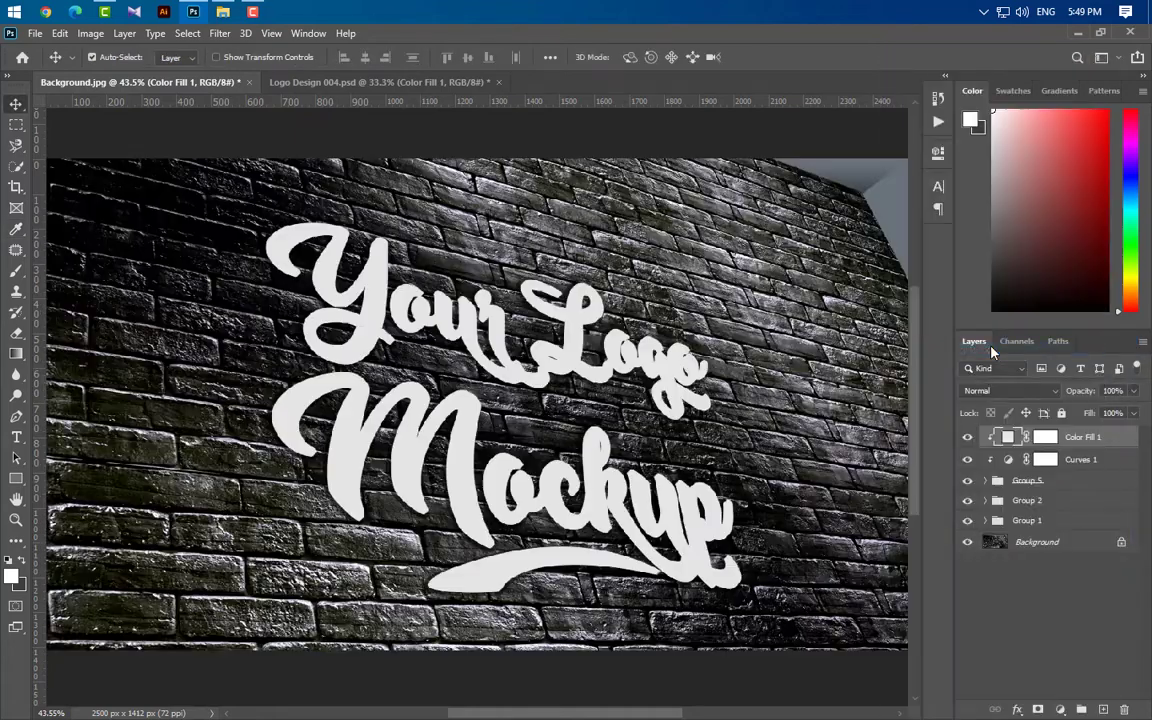
click(1008, 390)
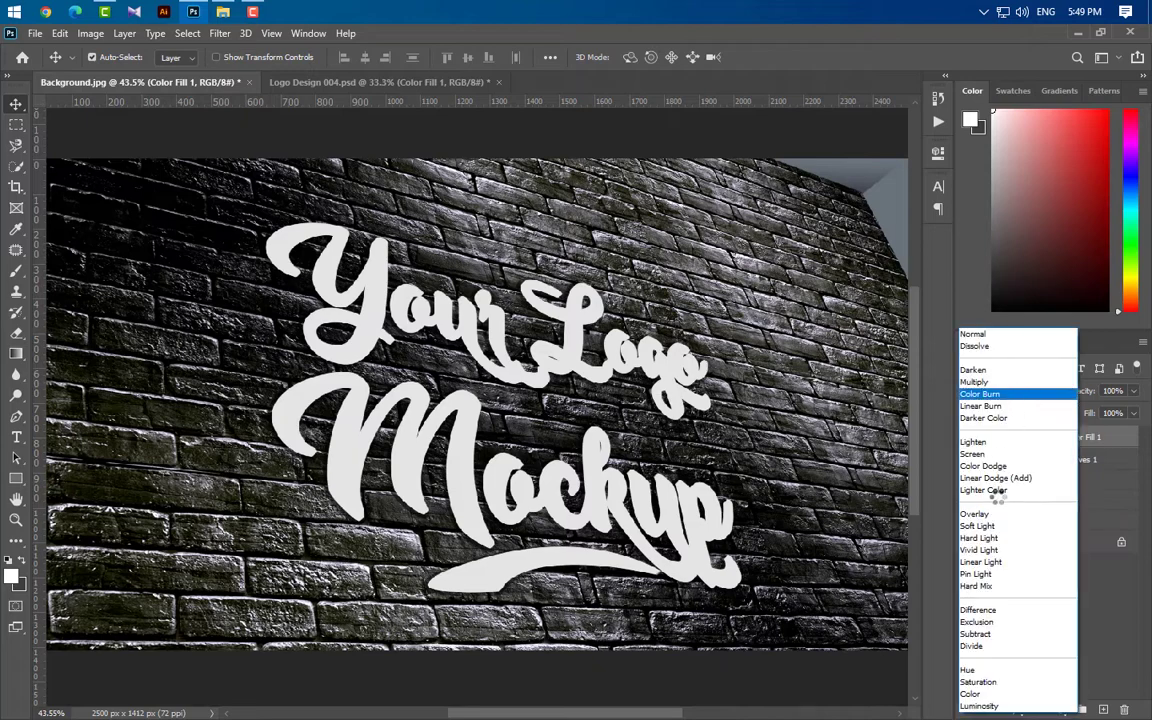
click(1000, 527)
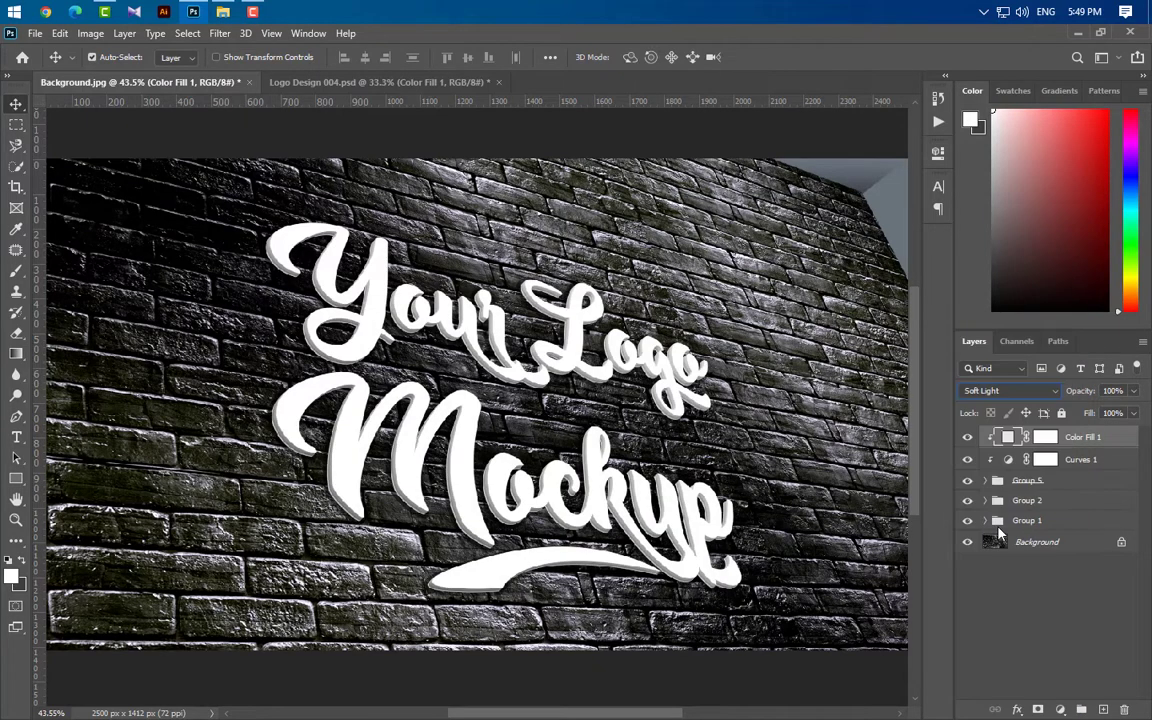
Step: Duplicate the Graphicsfamily copy 15 layer from Group 4 to the top of the stack above Color Fill 1, and collapse Group 5
click(985, 481)
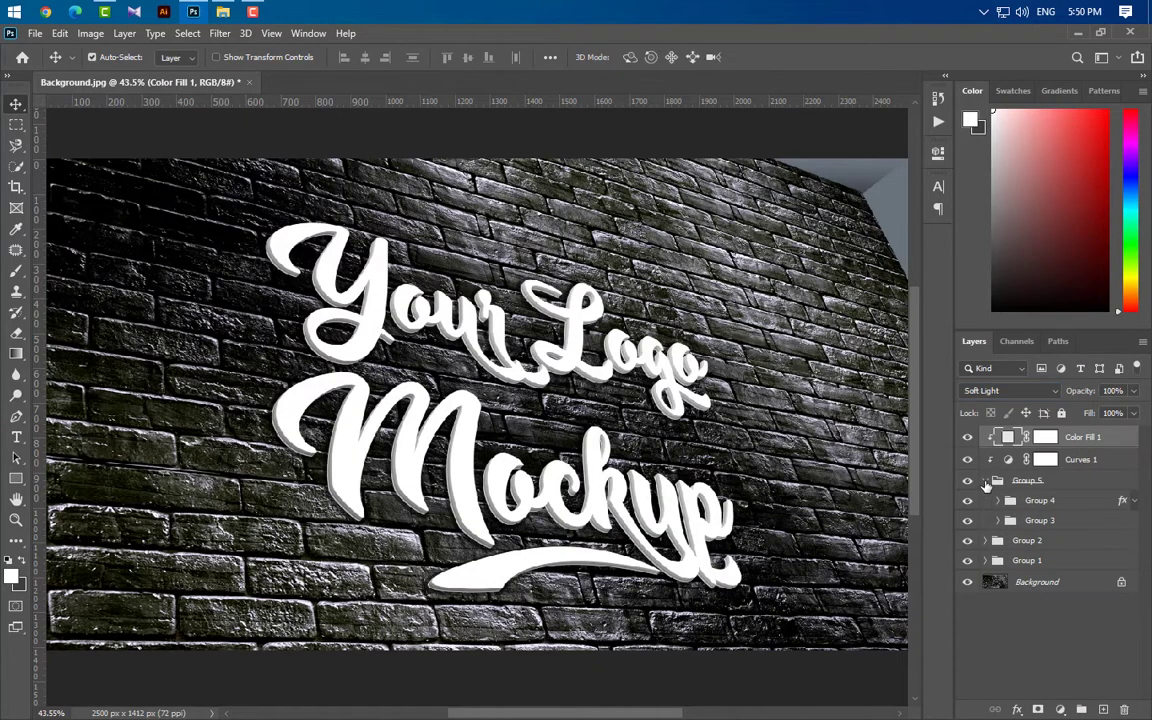
click(998, 505)
drag(998, 521, 1067, 429)
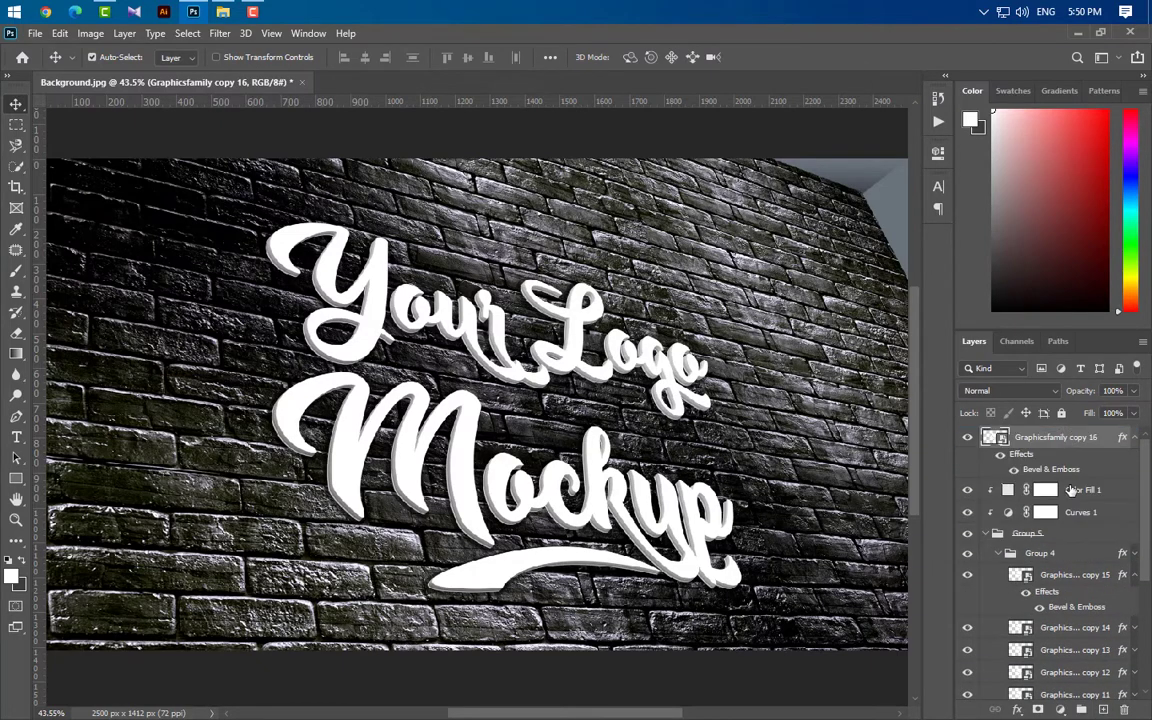
click(985, 534)
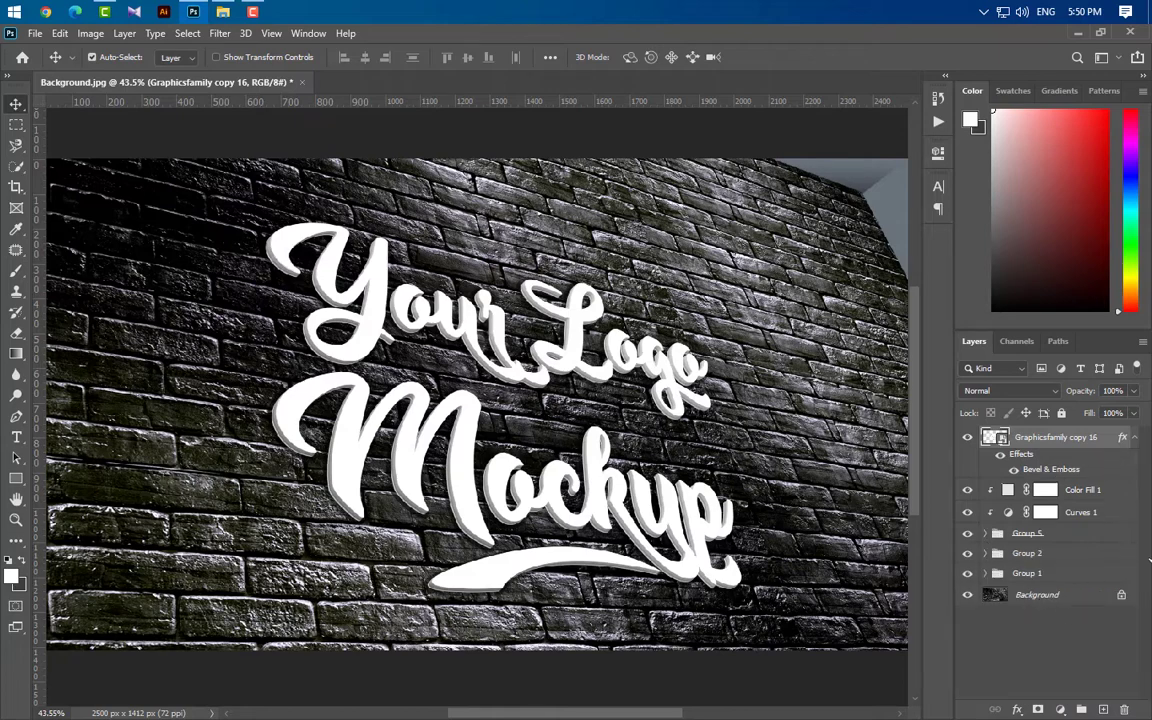
Step: Set the Bevel & Emboss angle of Graphicsfamily copy 16 to 90° and apply the change
double_click(1051, 469)
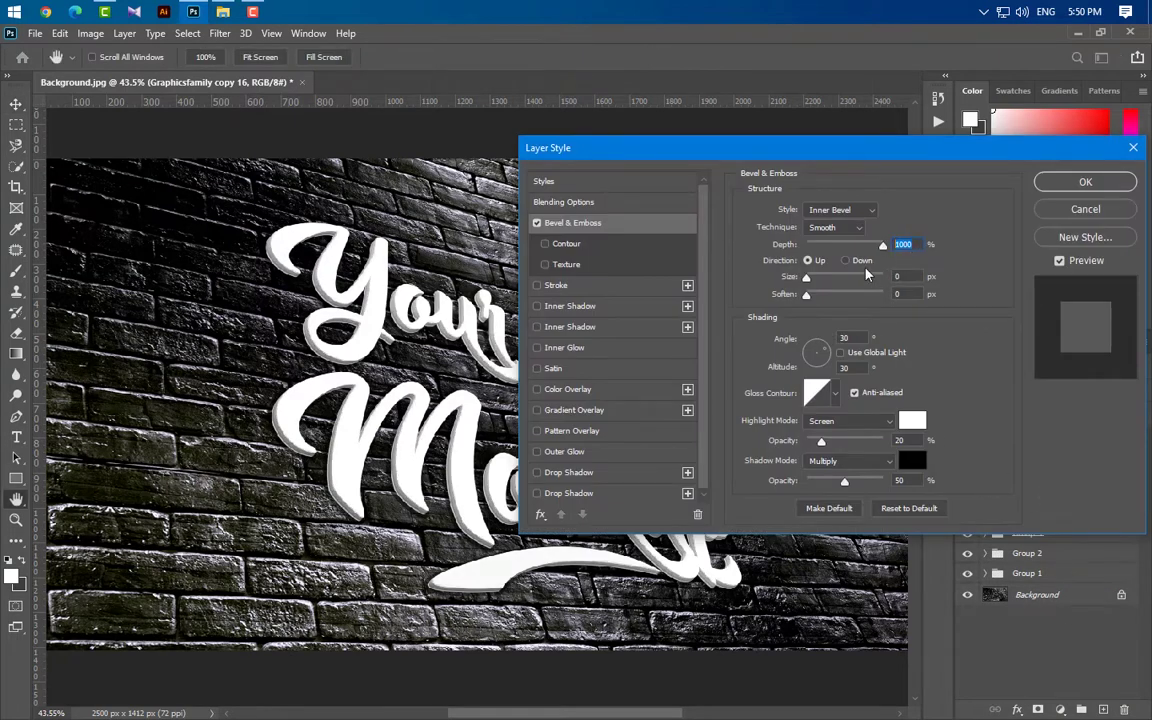
key(Tab)
key(Tab)
key(Tab)
text(90)
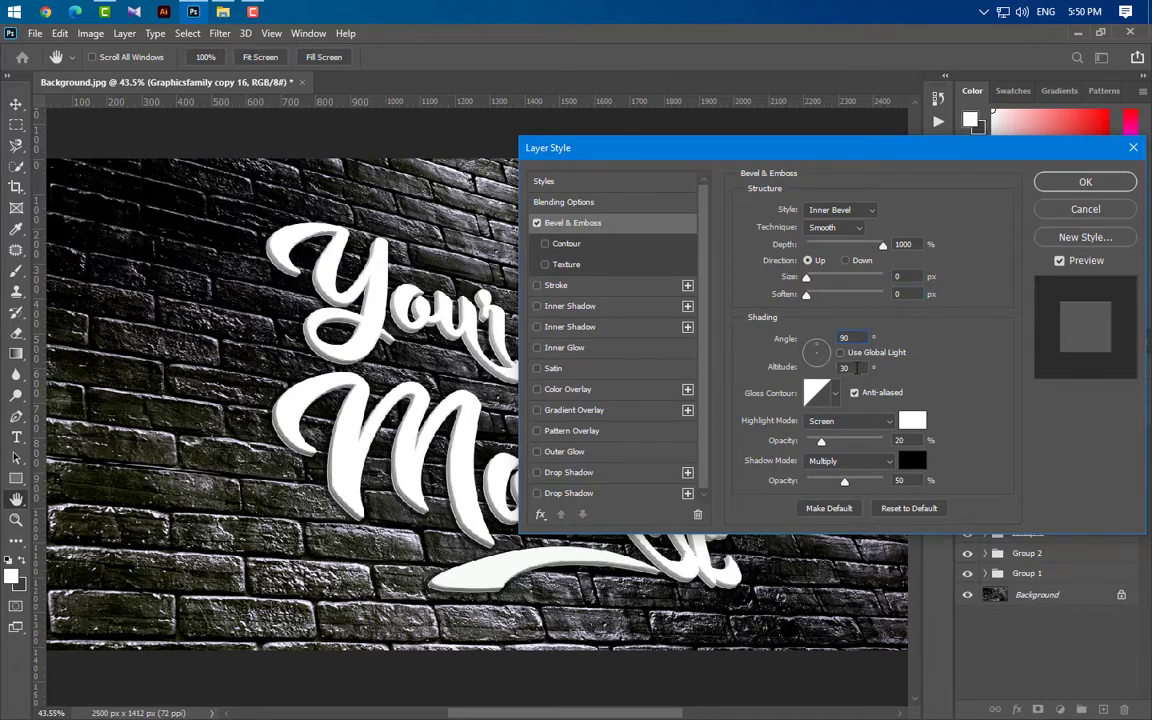
key(Tab)
key(Tab)
key(Tab)
click(1067, 184)
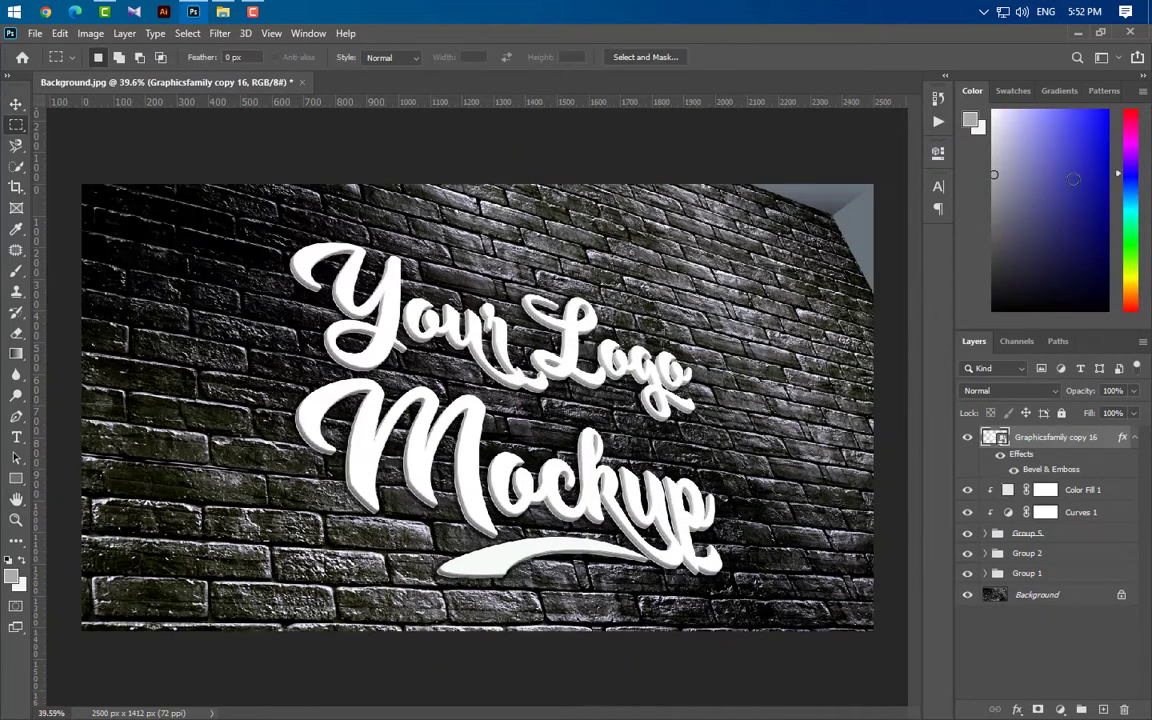
Step: Add a Solid Color fill layer with color f3f3f3 above Graphicsfamily copy 16 and clip it to that layer
click(1060, 709)
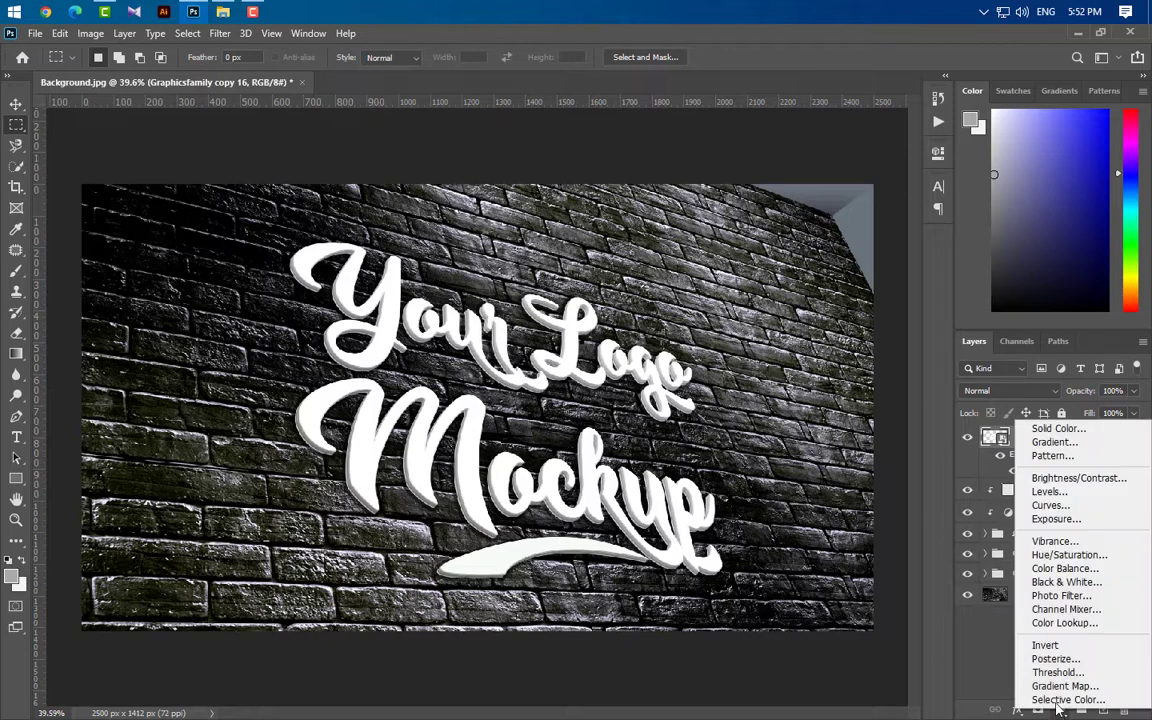
click(1047, 430)
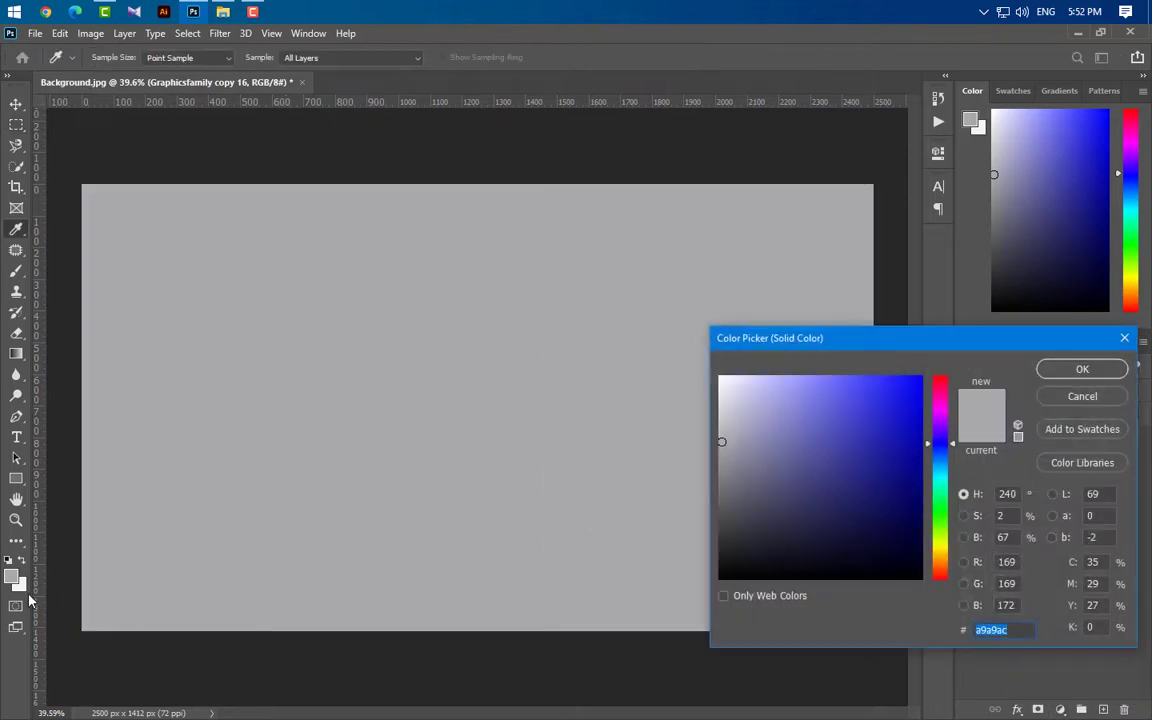
text(f3f3f3)
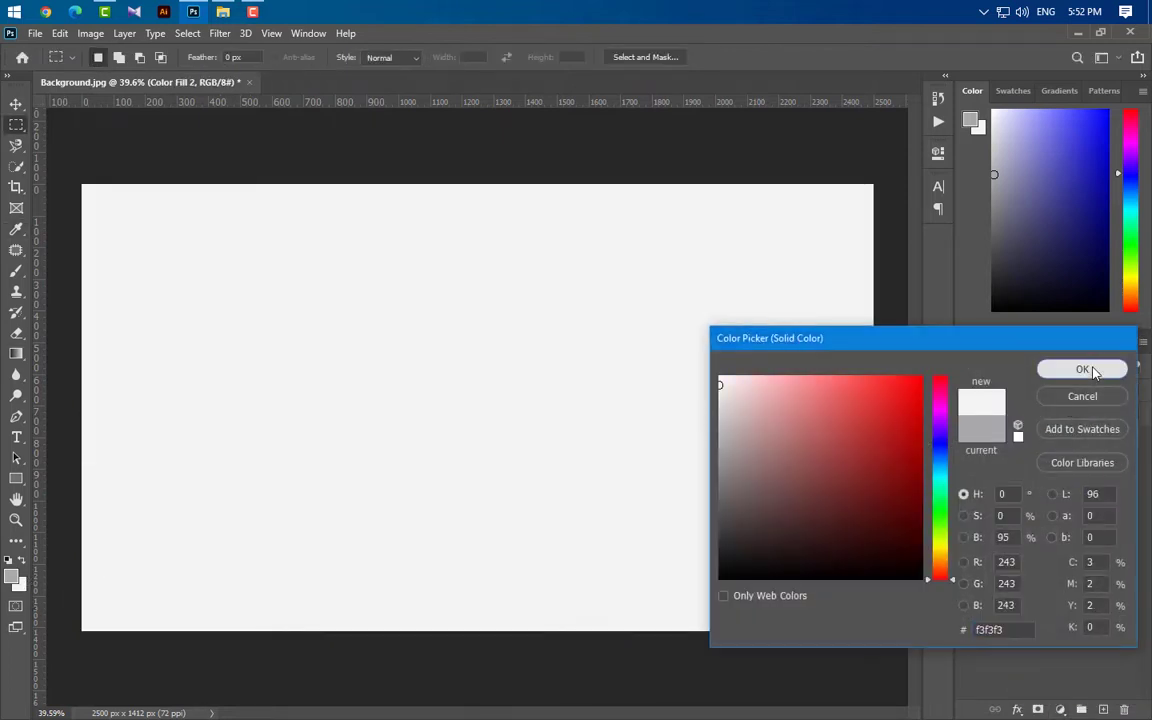
click(1088, 369)
right_click(1103, 440)
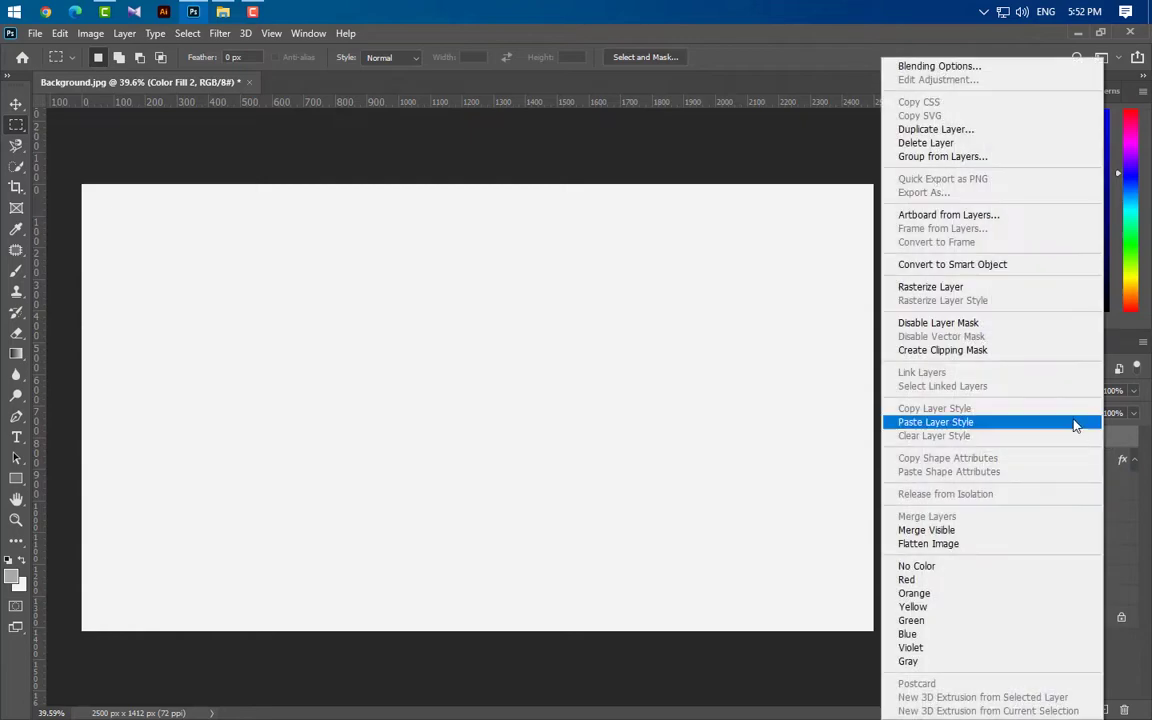
click(987, 350)
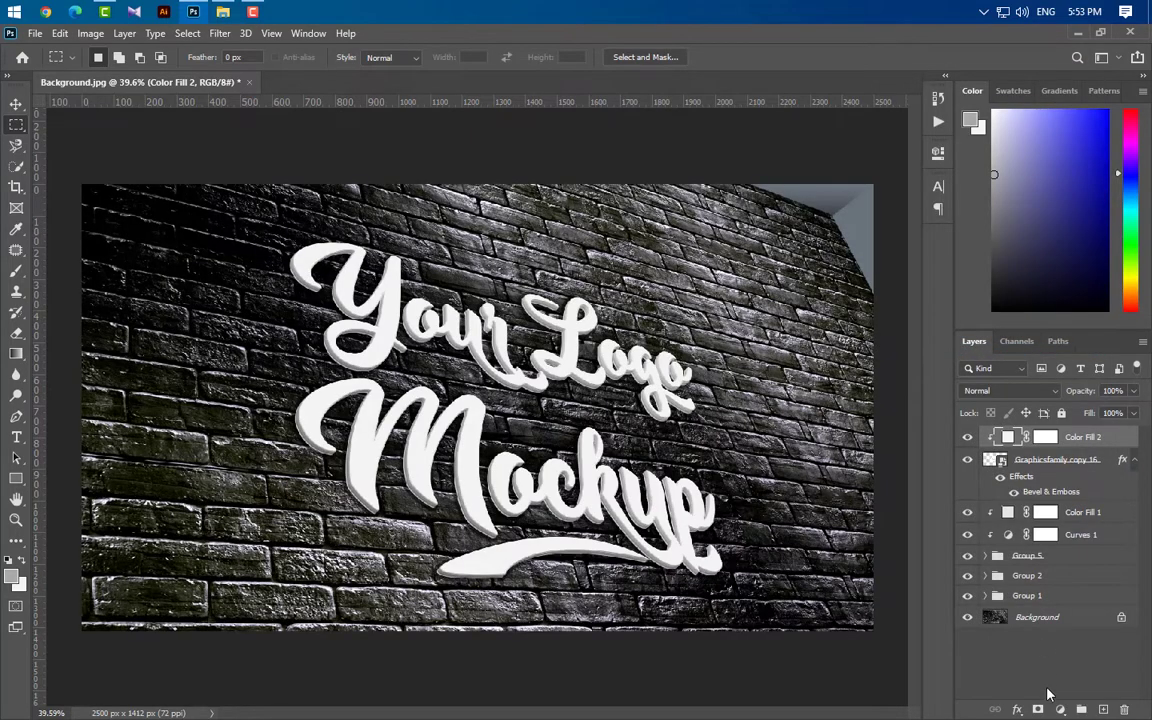
Step: Add a second clipped Solid Color fill with color a9a9ac above Color Fill 2 and set its opacity to 10%
click(1060, 709)
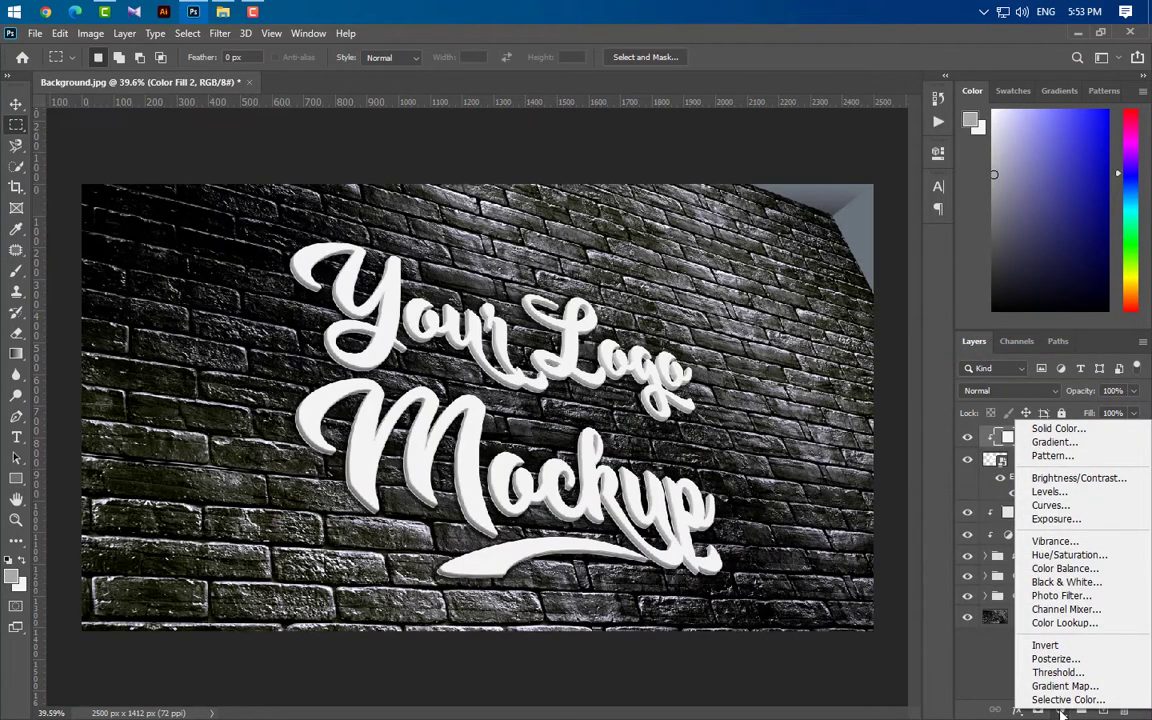
click(1060, 429)
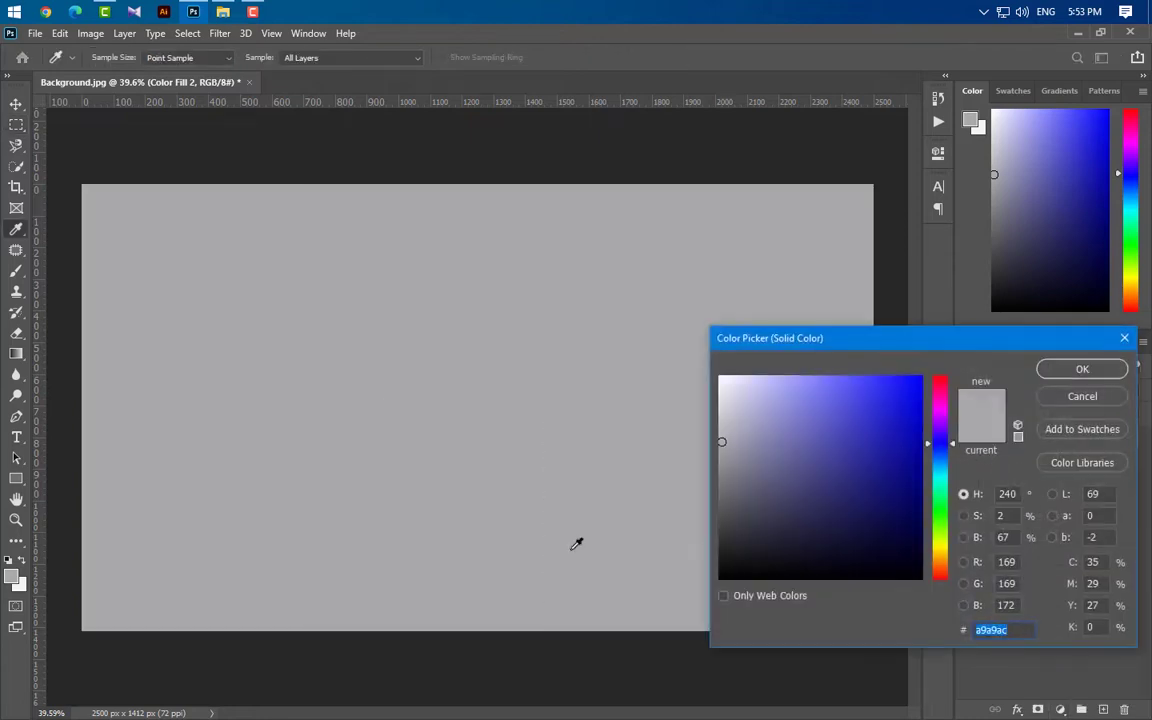
click(1058, 369)
right_click(1112, 457)
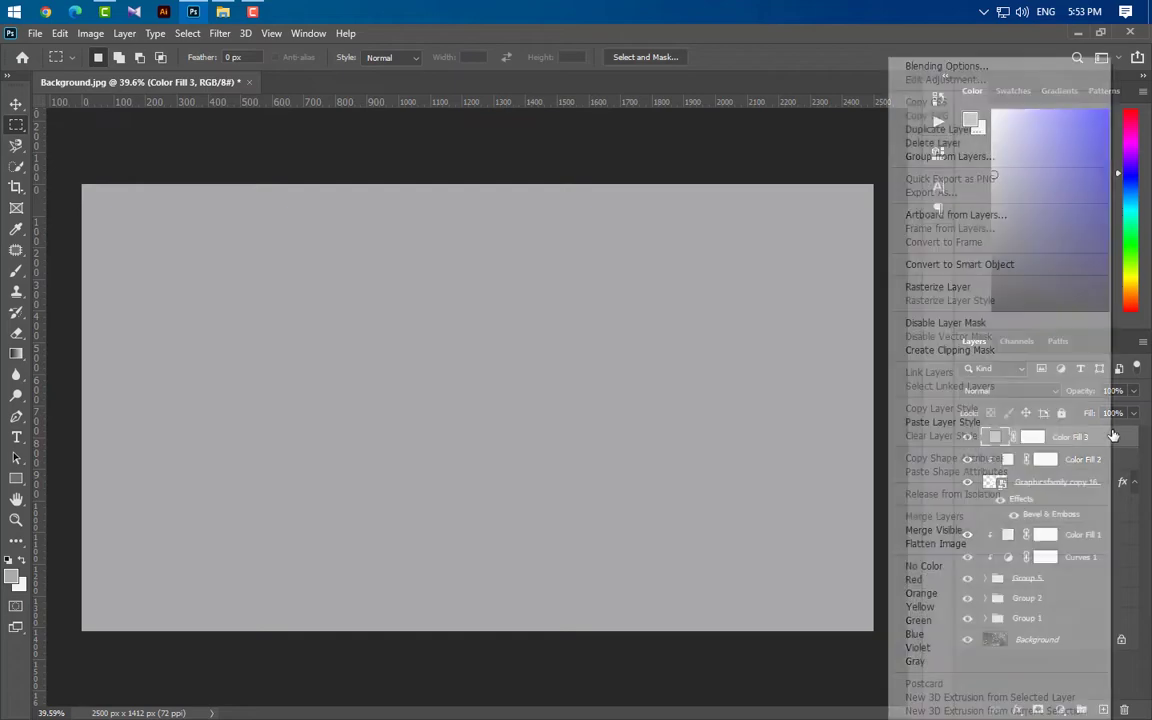
click(996, 355)
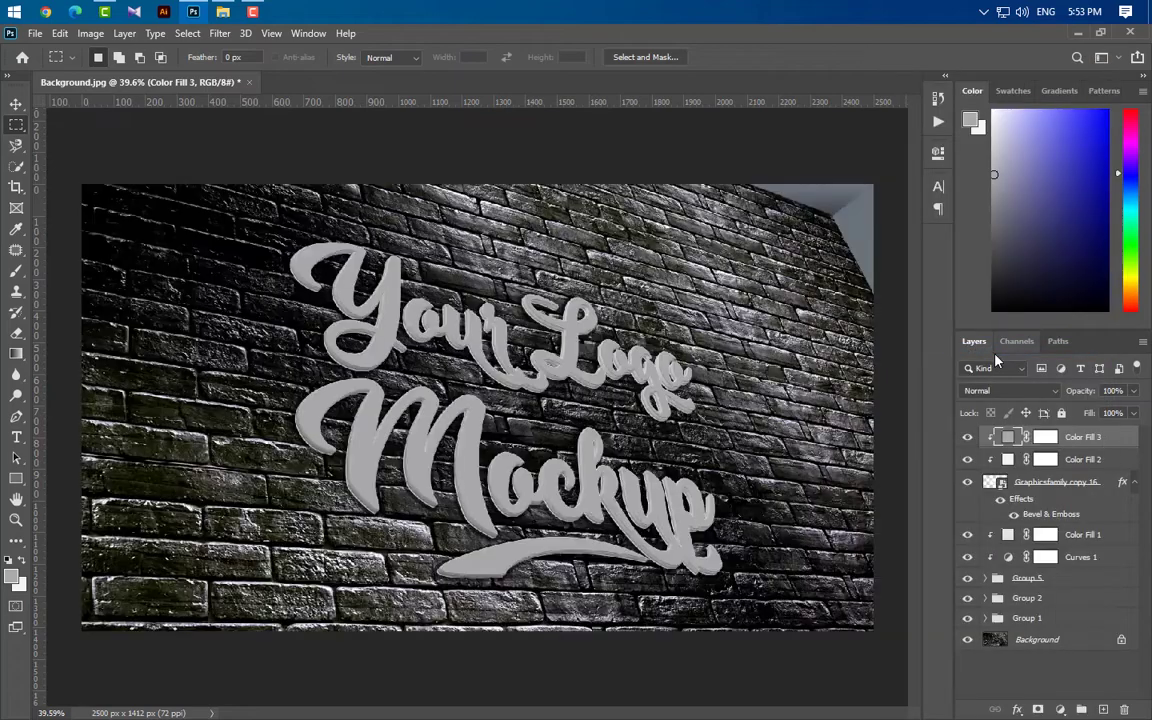
click(1086, 392)
text(10)
key(Return)
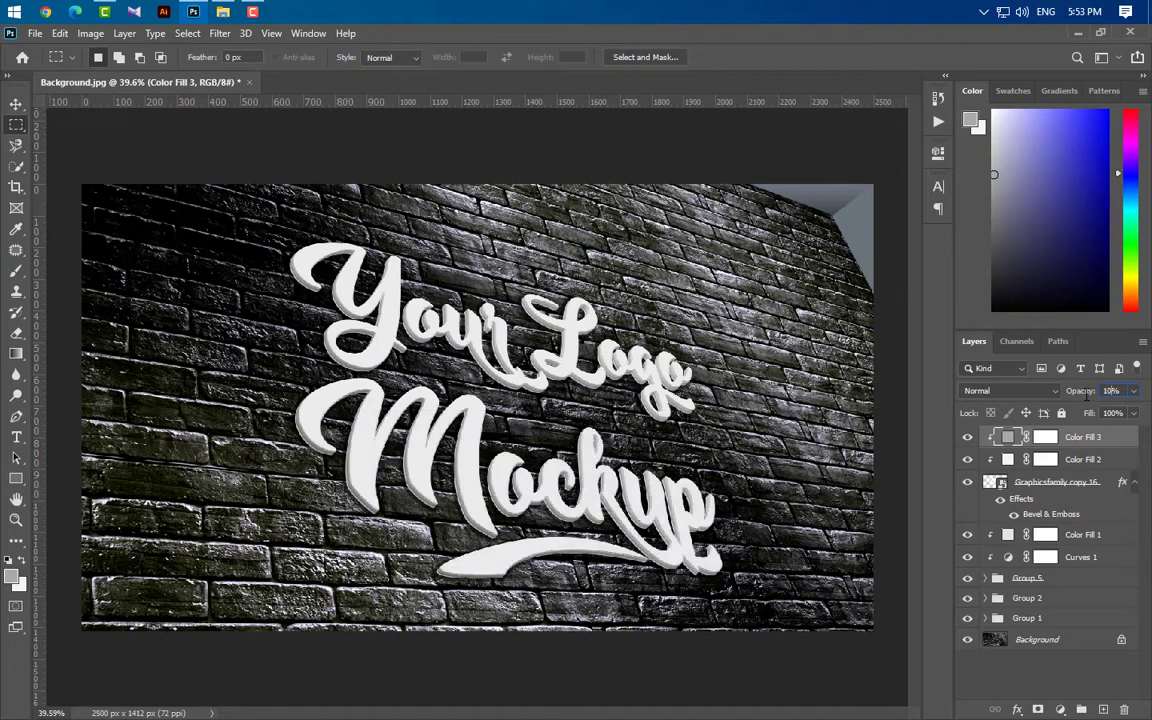
Step: Add a Black & White adjustment with default values above Color Fill 3 and clip it to the logo layer below
click(1060, 709)
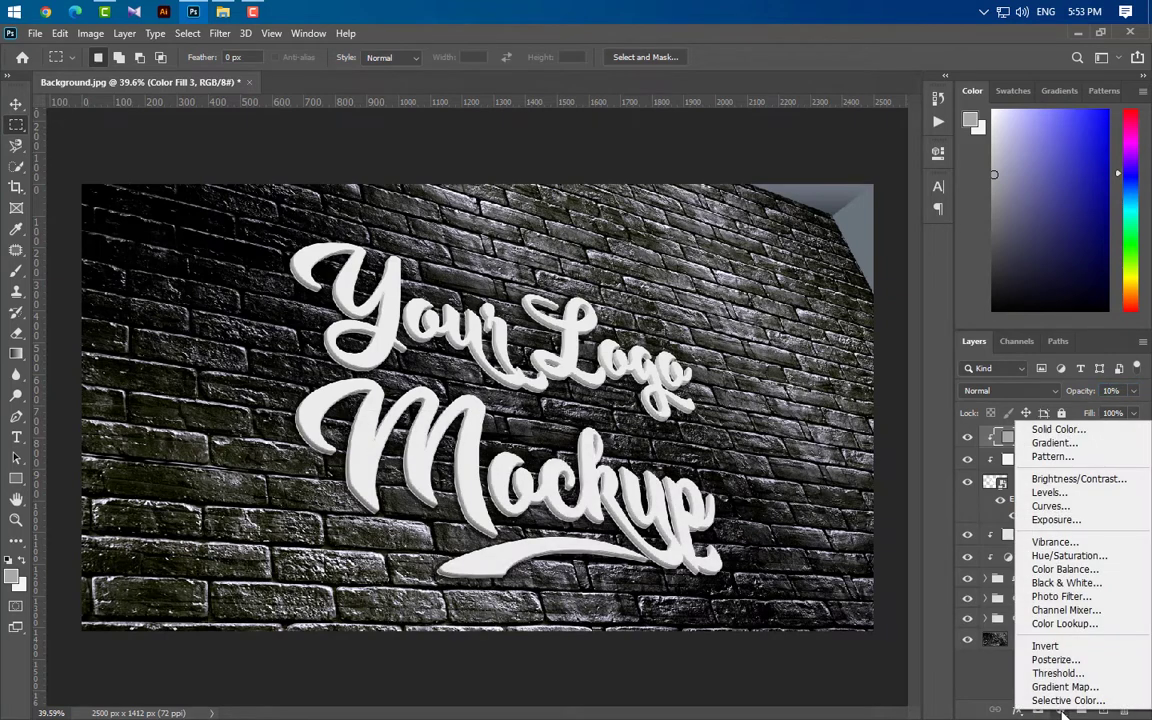
click(1066, 582)
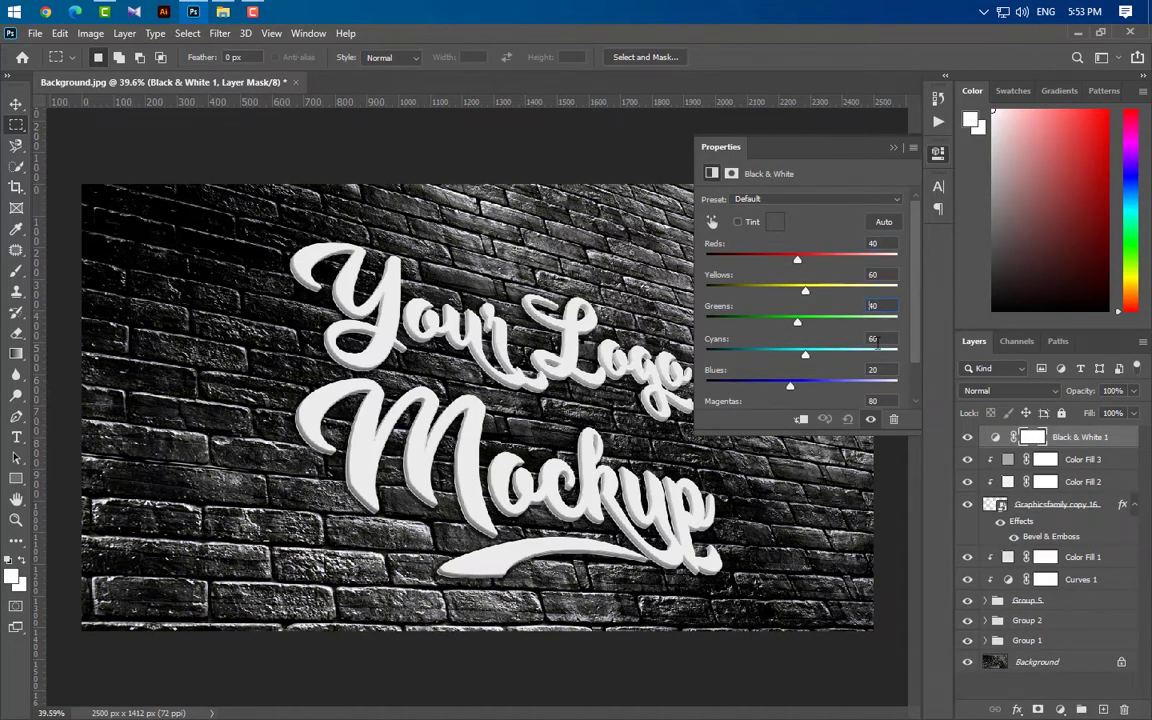
click(880, 371)
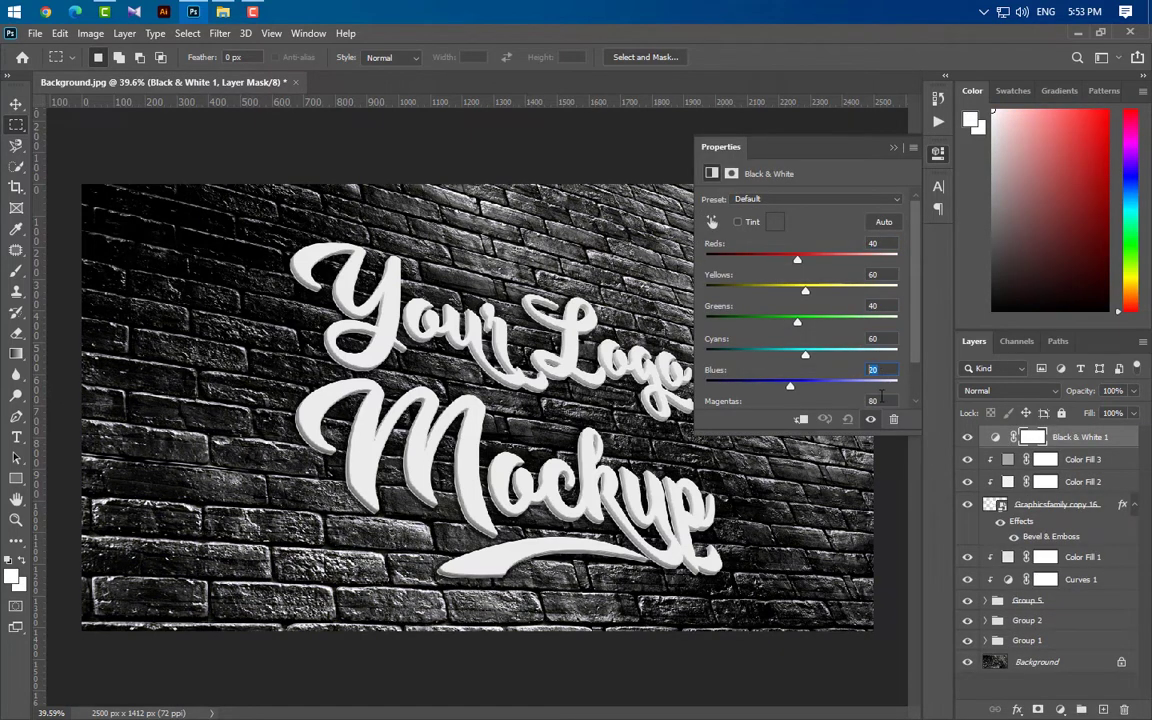
click(894, 147)
right_click(1112, 441)
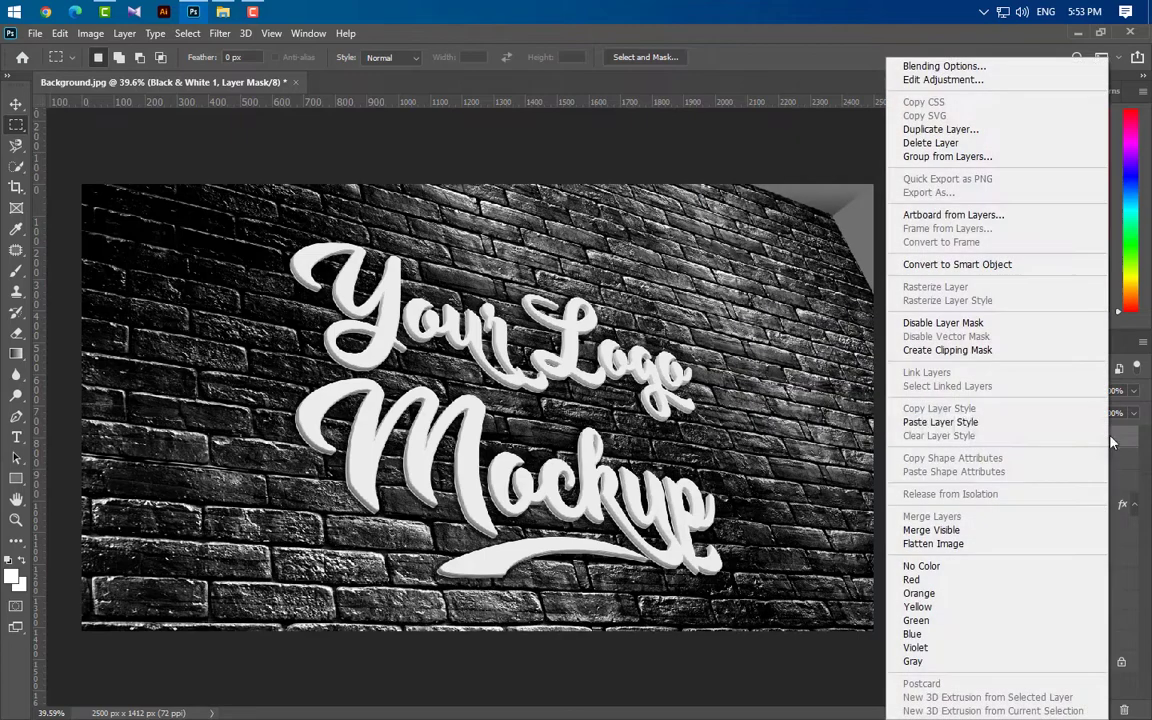
click(982, 350)
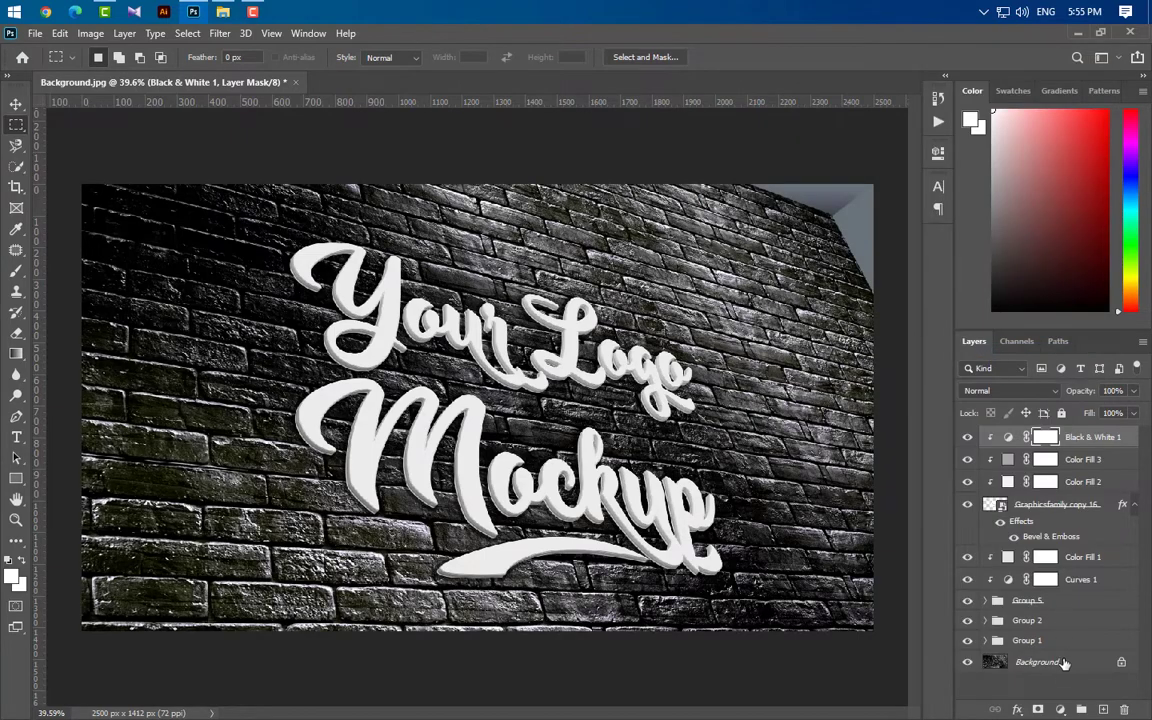
Step: Add a Gradient Map adjustment above Black & White 1 with a white to black 000000 gradient, and reverse the gradient
click(1060, 709)
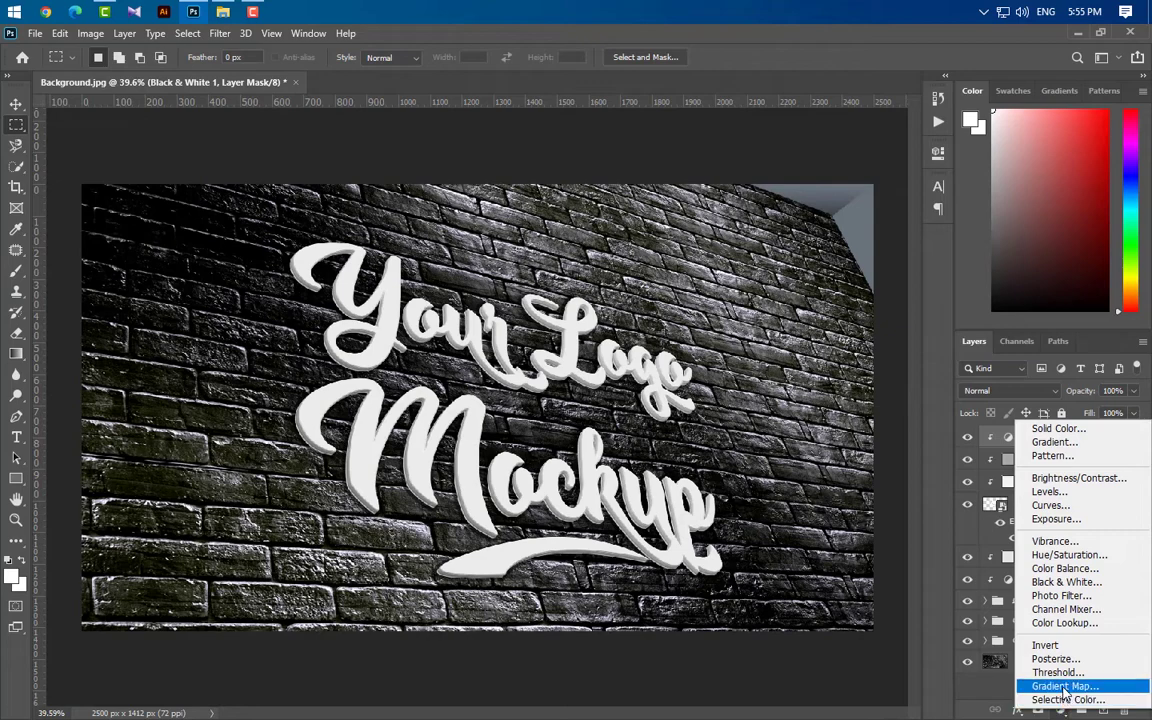
click(1064, 687)
click(780, 205)
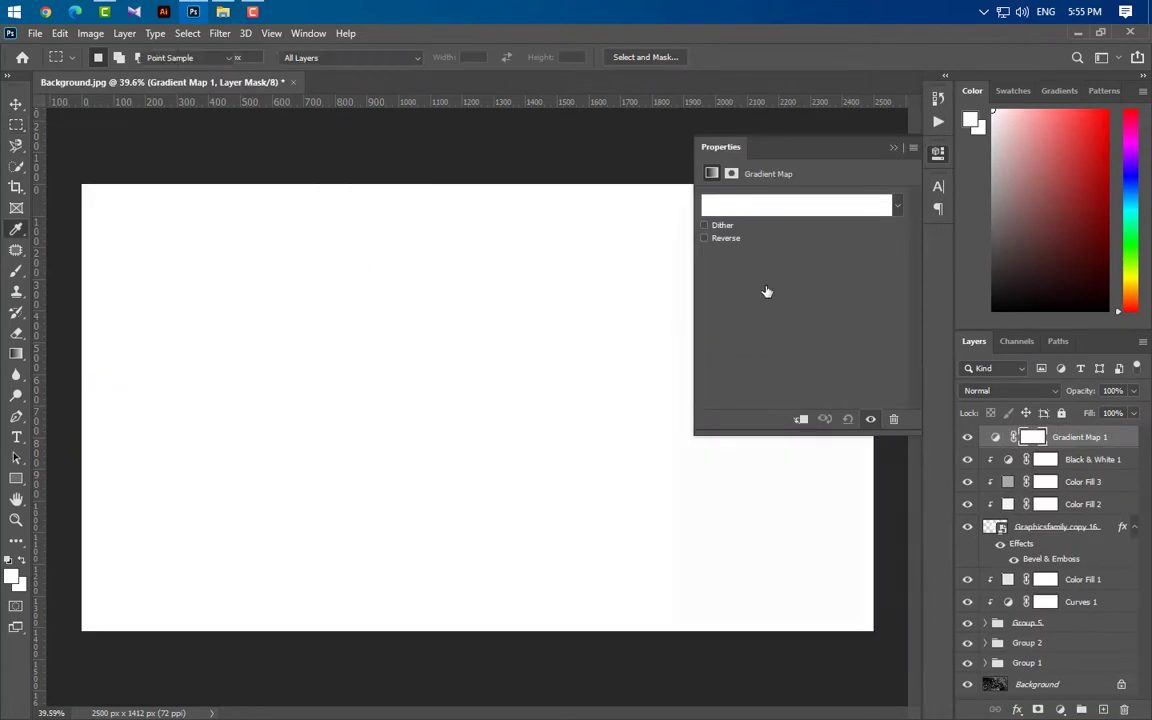
double_click(688, 533)
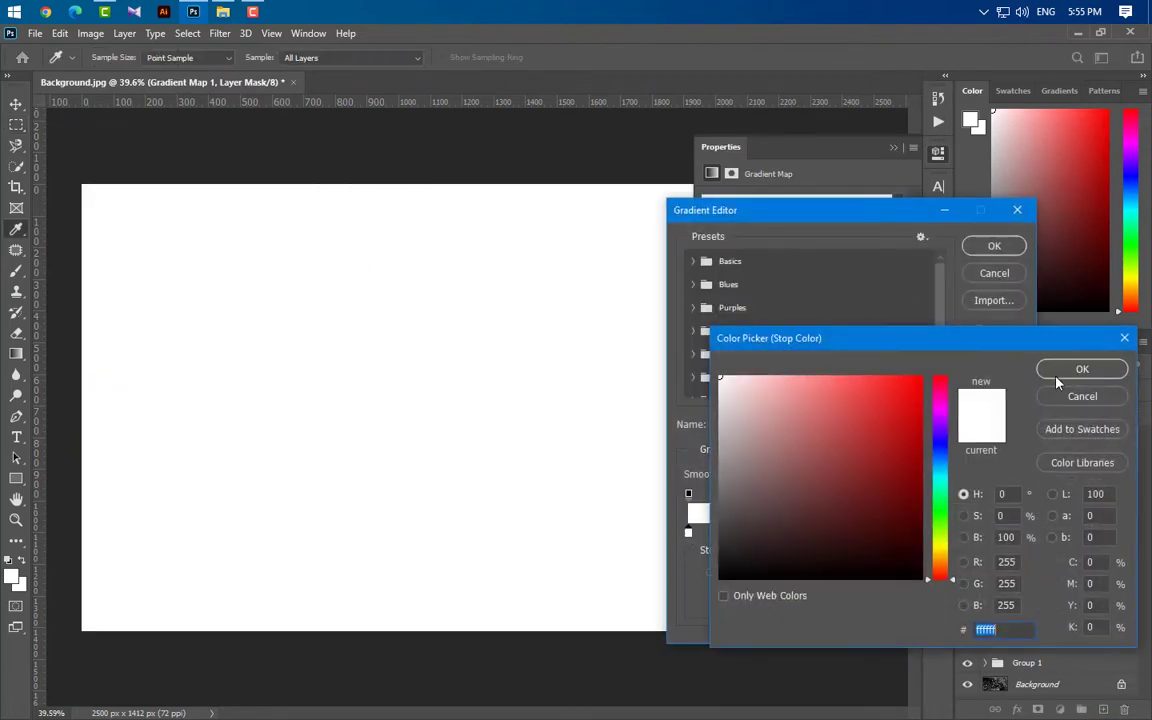
click(1060, 376)
double_click(1013, 538)
text(000000)
click(1080, 369)
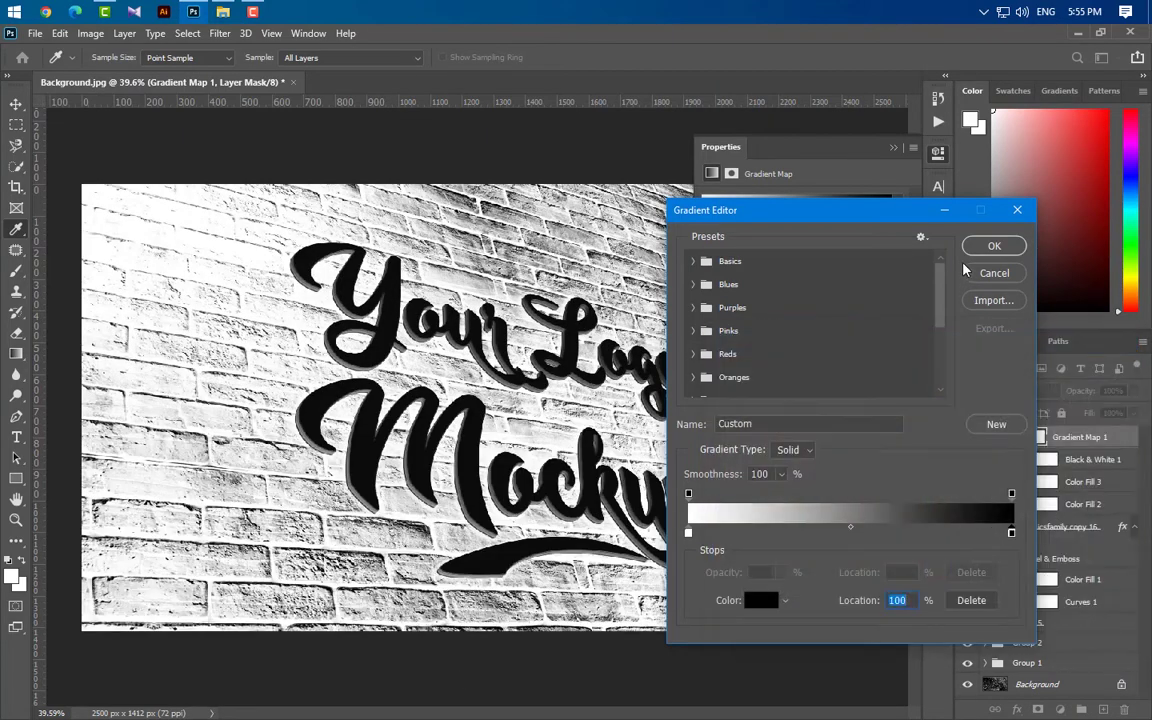
click(994, 246)
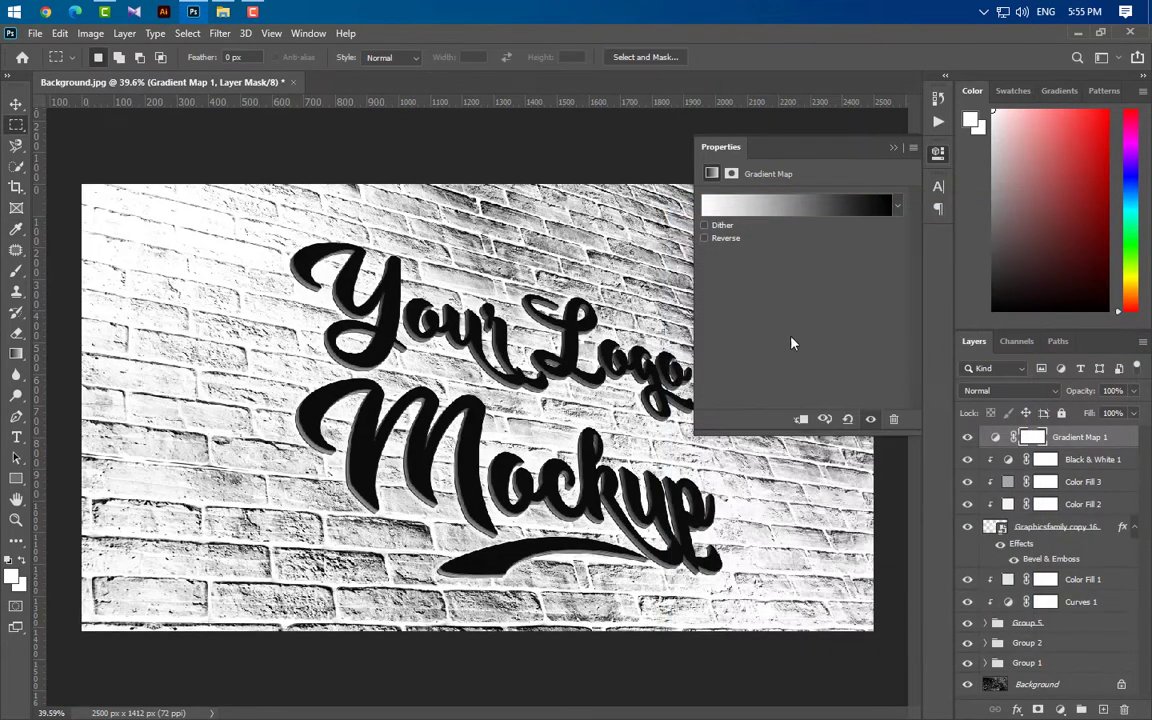
click(705, 240)
click(894, 148)
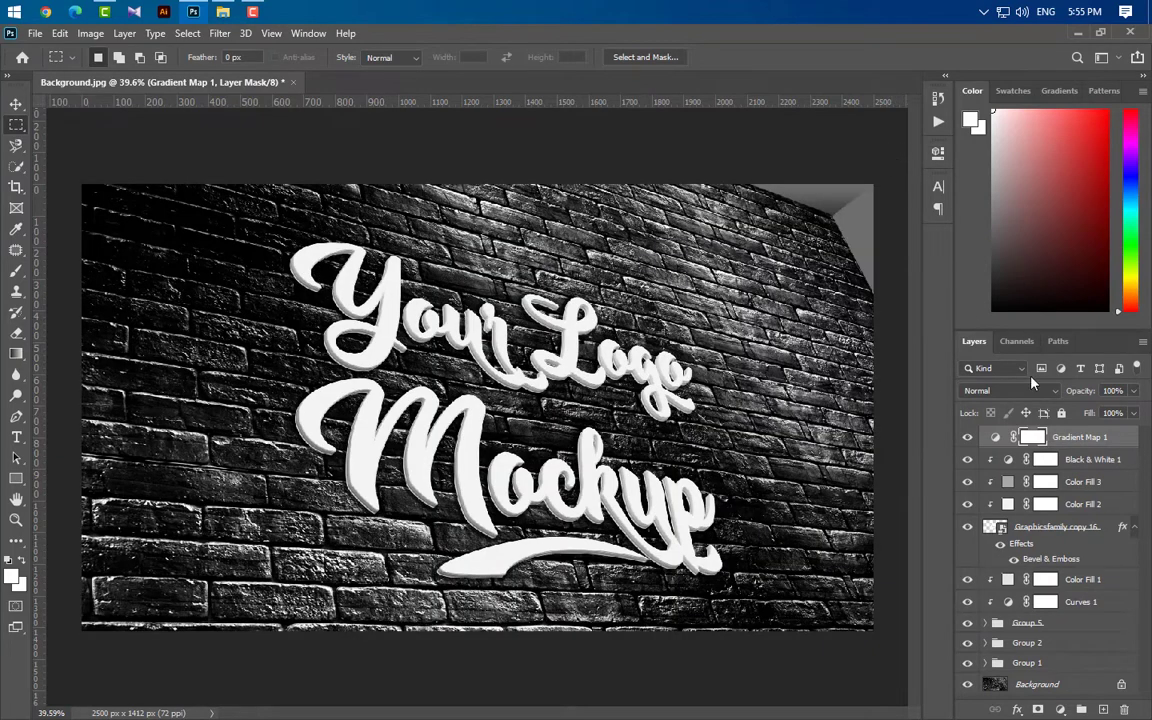
Step: Set the Gradient Map 1 layer's blend mode to Overlay and its opacity to 20%
click(1024, 396)
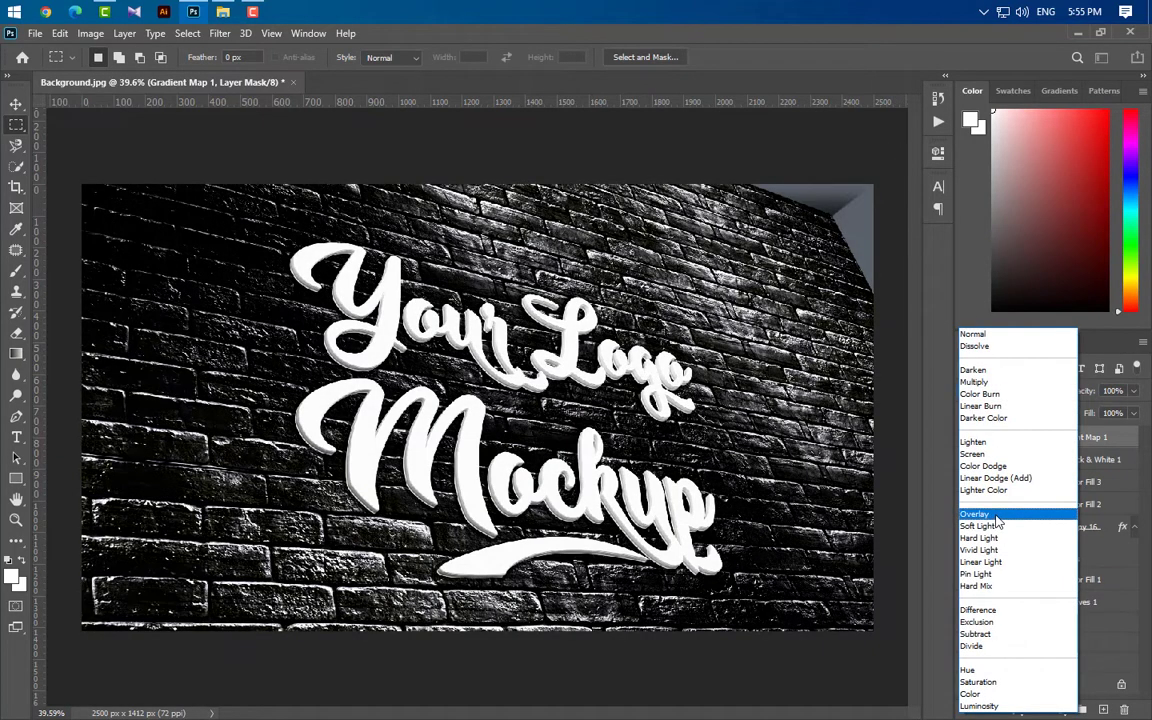
click(1000, 514)
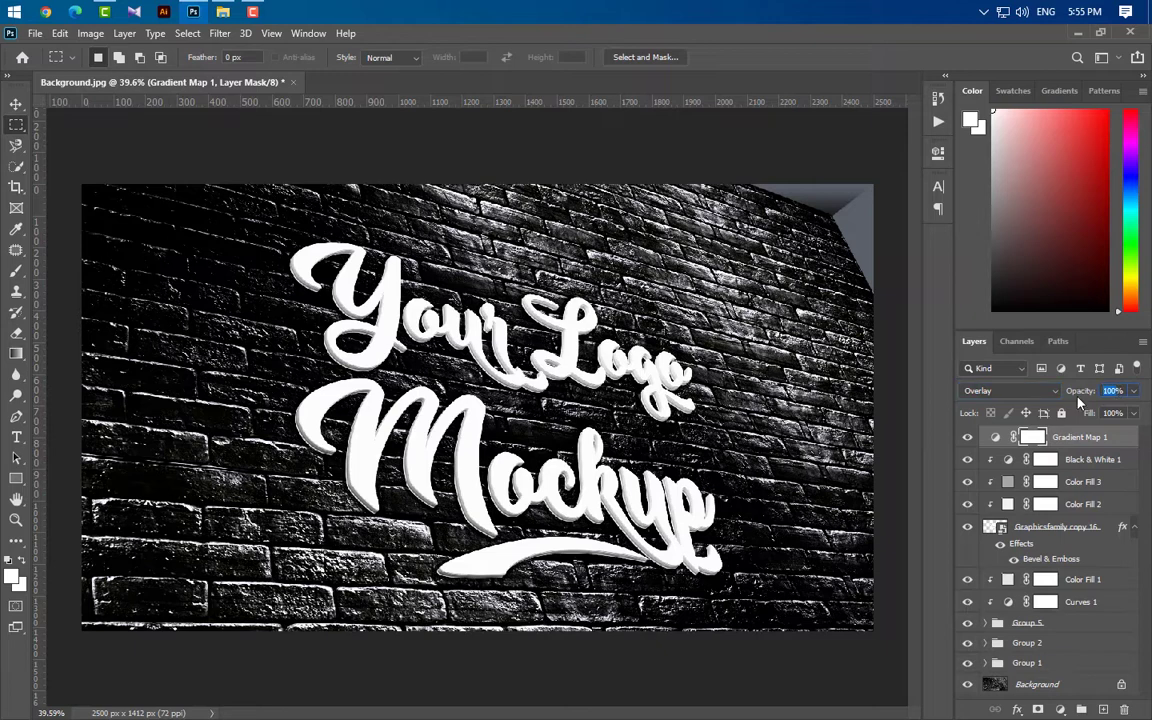
text(20)
key(Return)
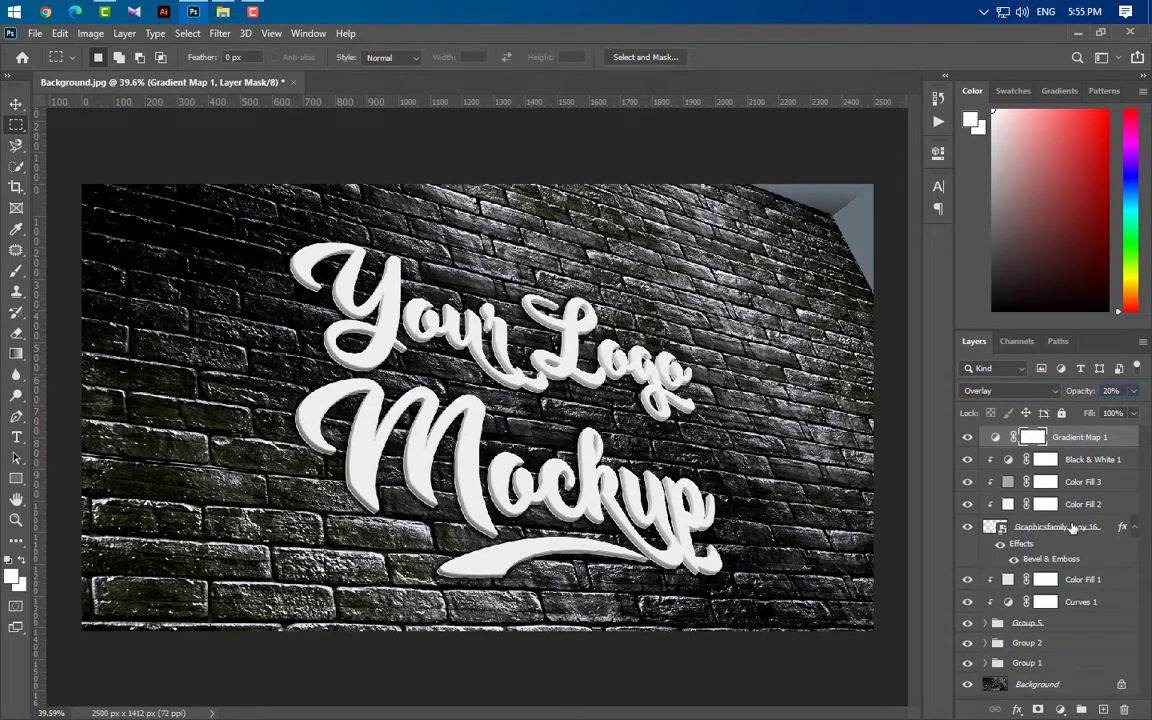
Step: Add a Curves adjustment above Gradient Map 1 and move its RGB black and white input points slightly inward
click(1060, 709)
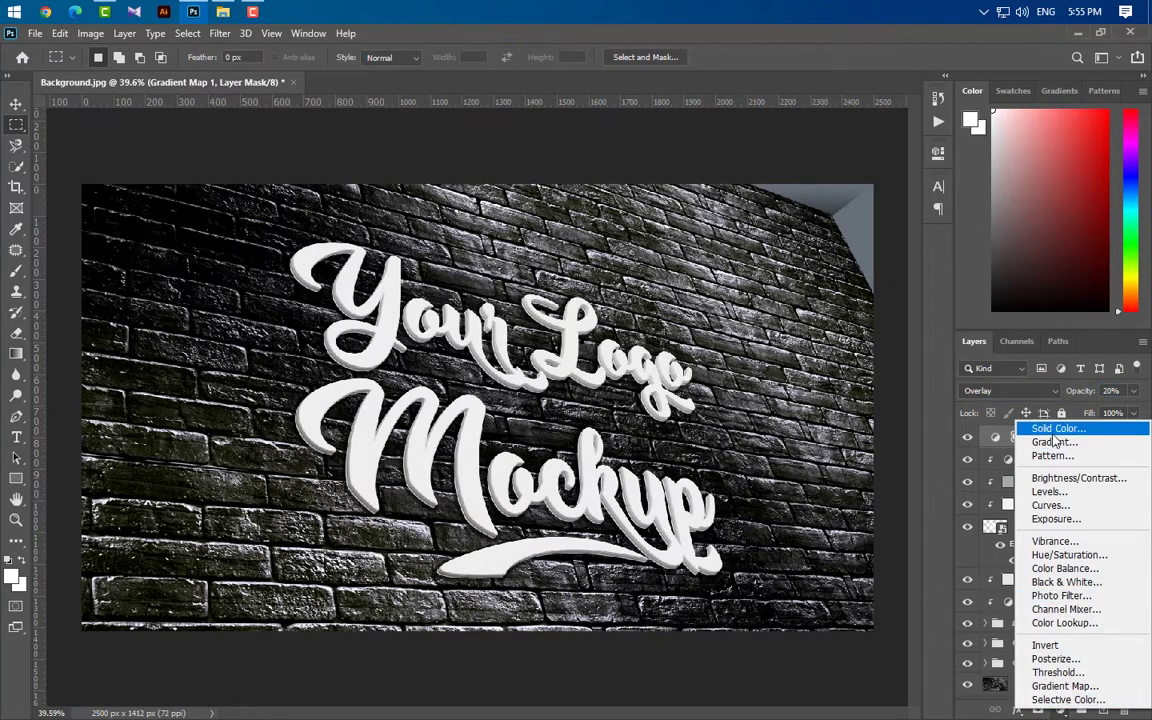
click(1050, 505)
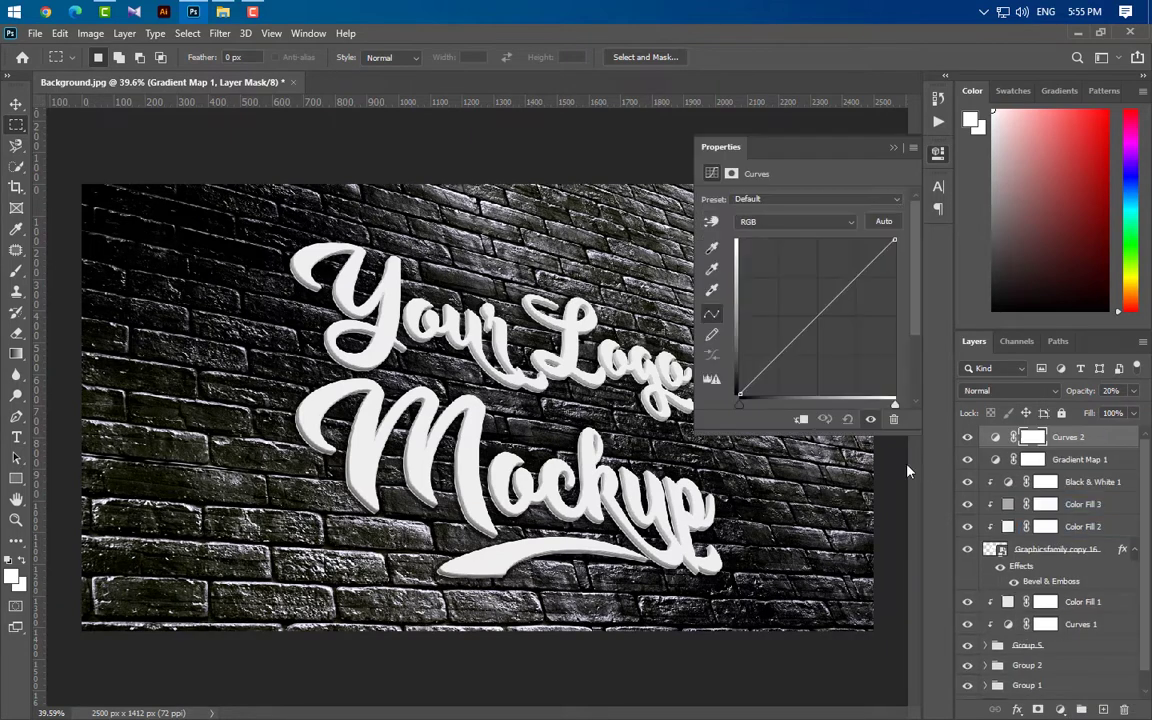
drag(741, 407, 746, 410)
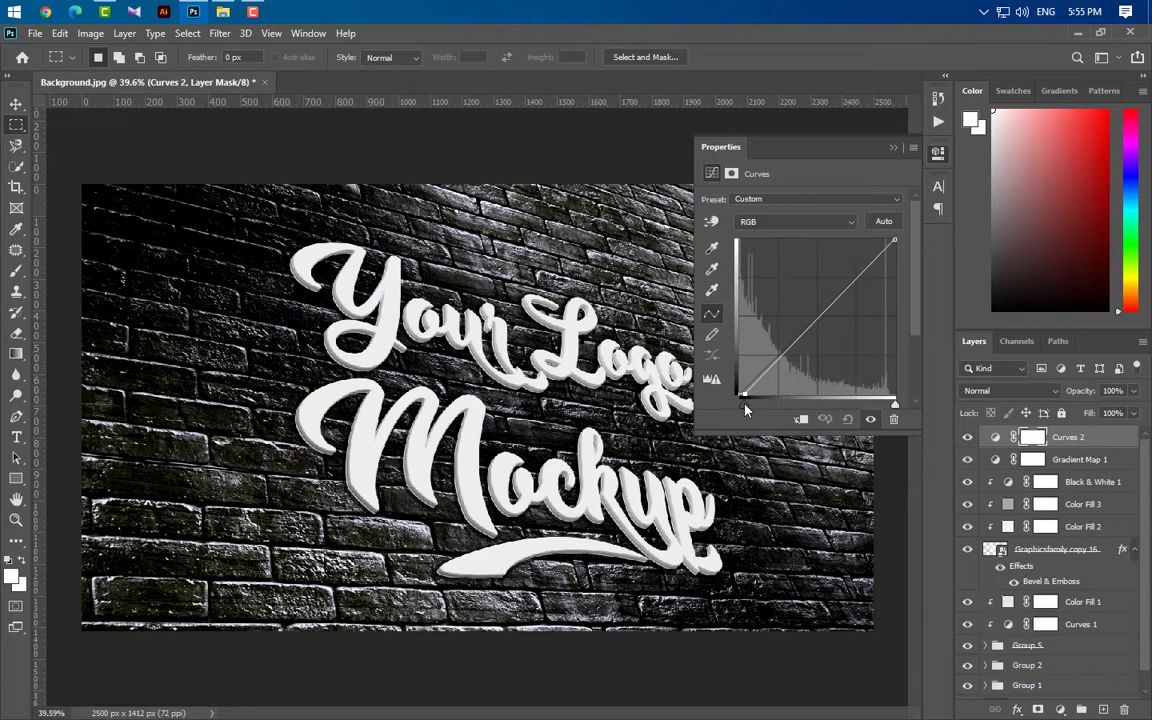
drag(895, 404, 886, 408)
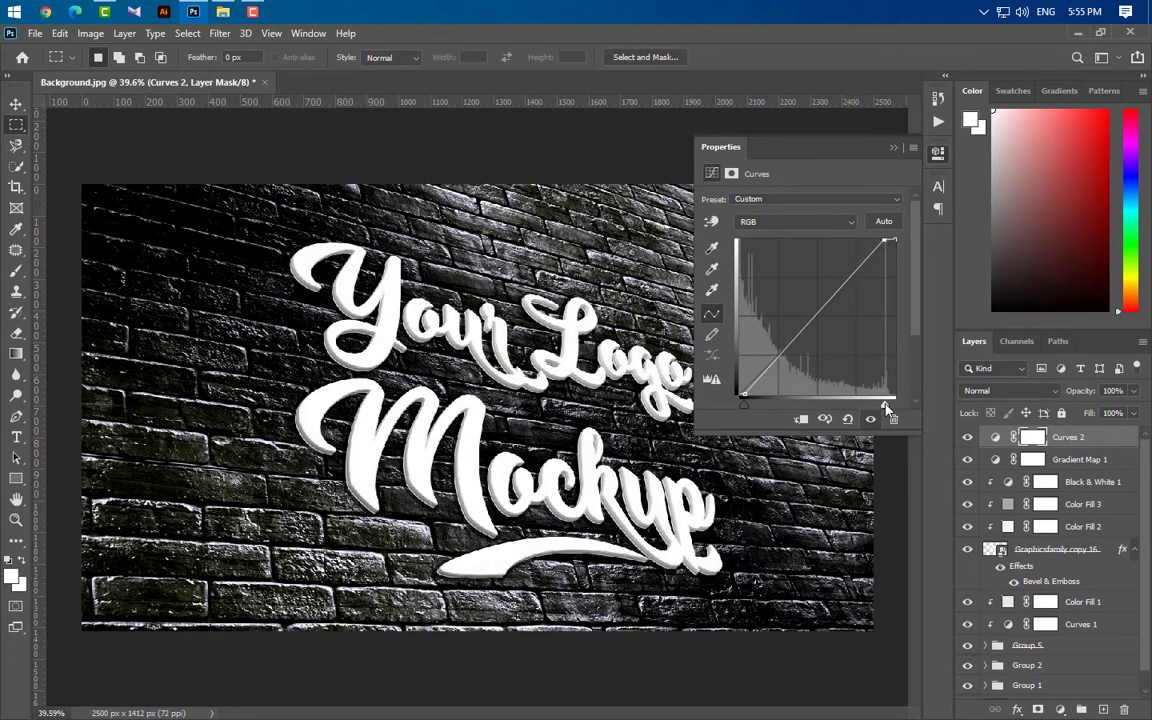
Step: Move the Blue channel's black input point slightly inward in the Curves 2 adjustment
click(761, 222)
click(760, 268)
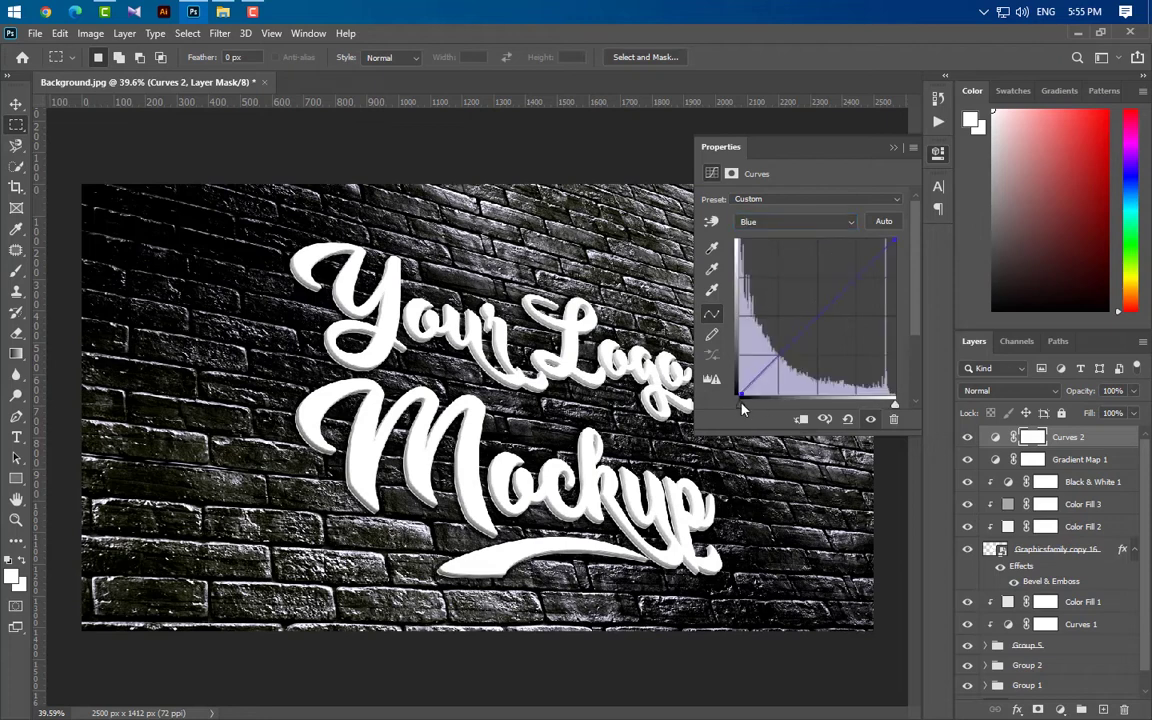
drag(741, 407, 746, 410)
click(894, 149)
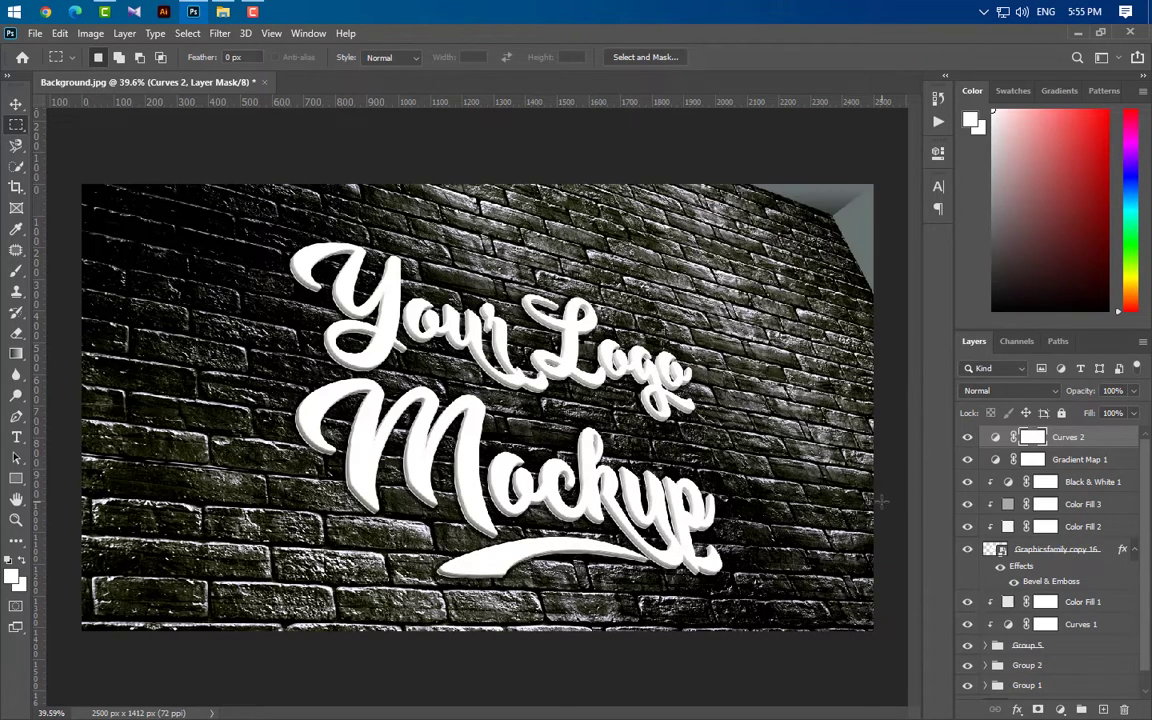
Step: Duplicate Graphicsfamily copy 16 to the top of the stack above Curves 2, with opacity and fill at 0%
key(v)
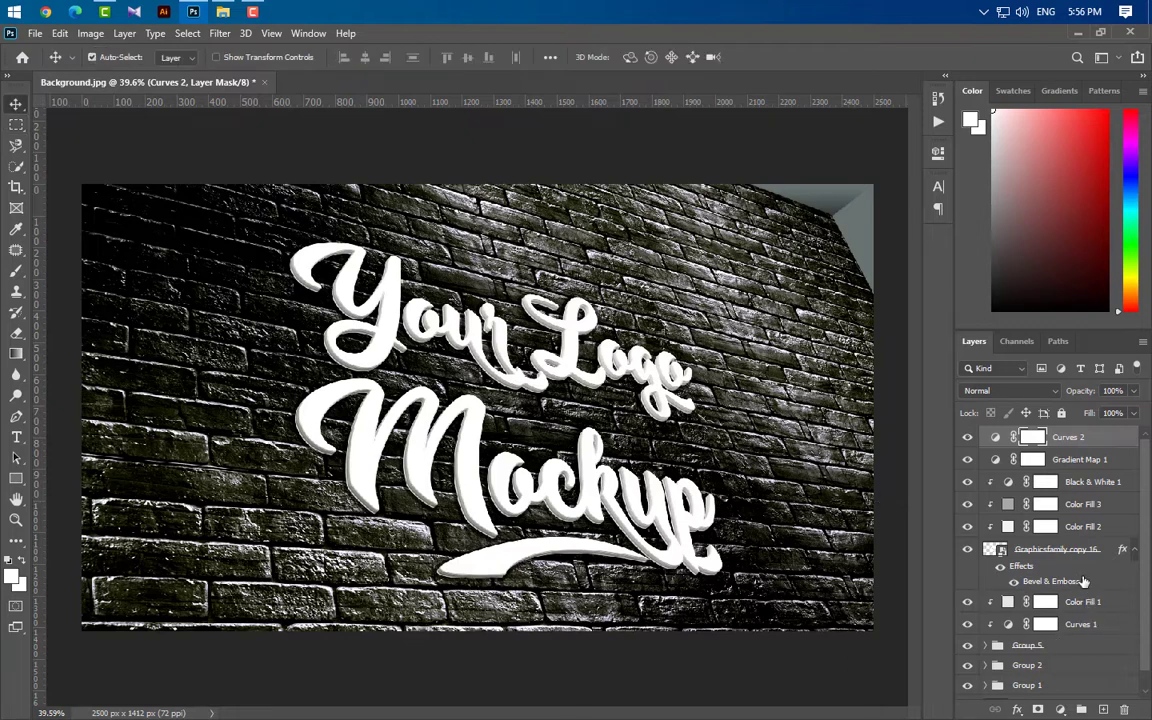
drag(1040, 549, 1042, 458)
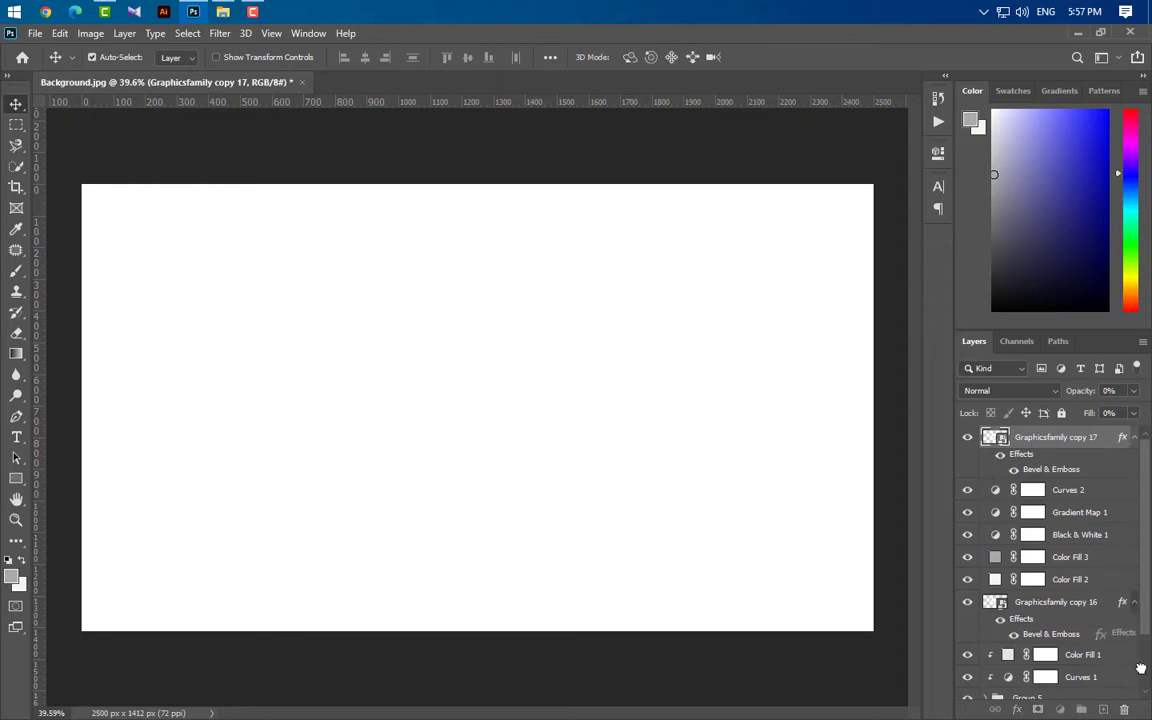
Step: Delete the layer effects from Graphicsfamily copy 17 and rename the layer as Your Logo Here
drag(1127, 708, 1125, 709)
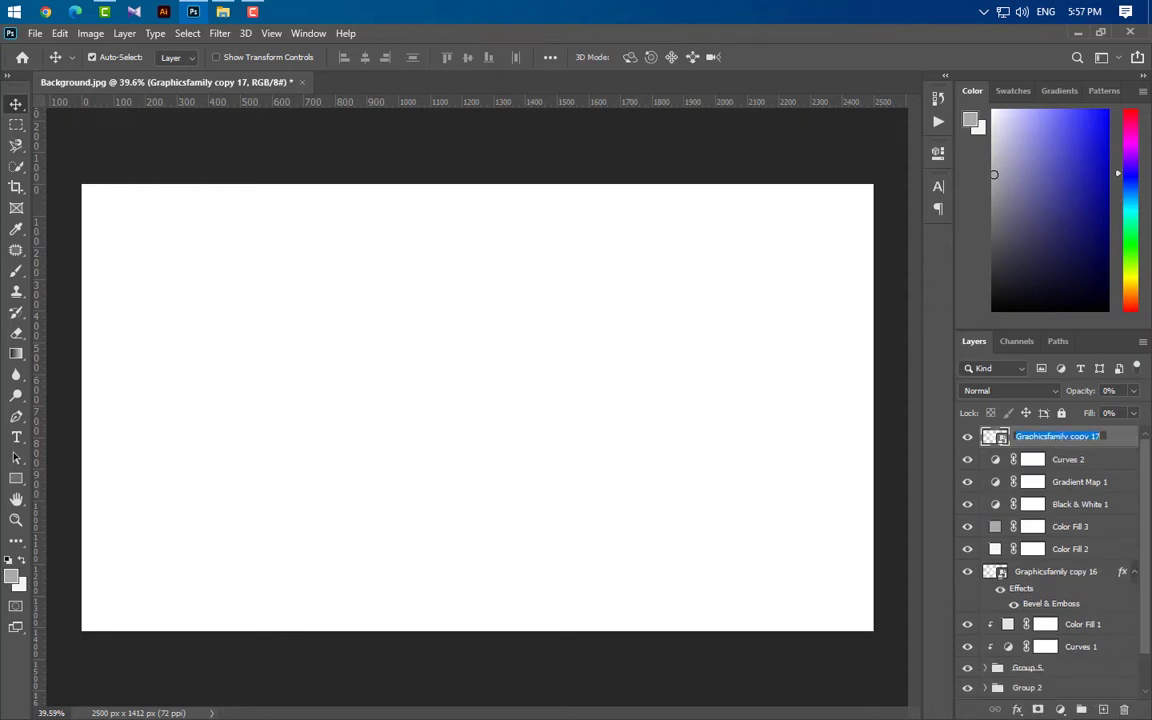
text(Your Logo Here)
key(Return)
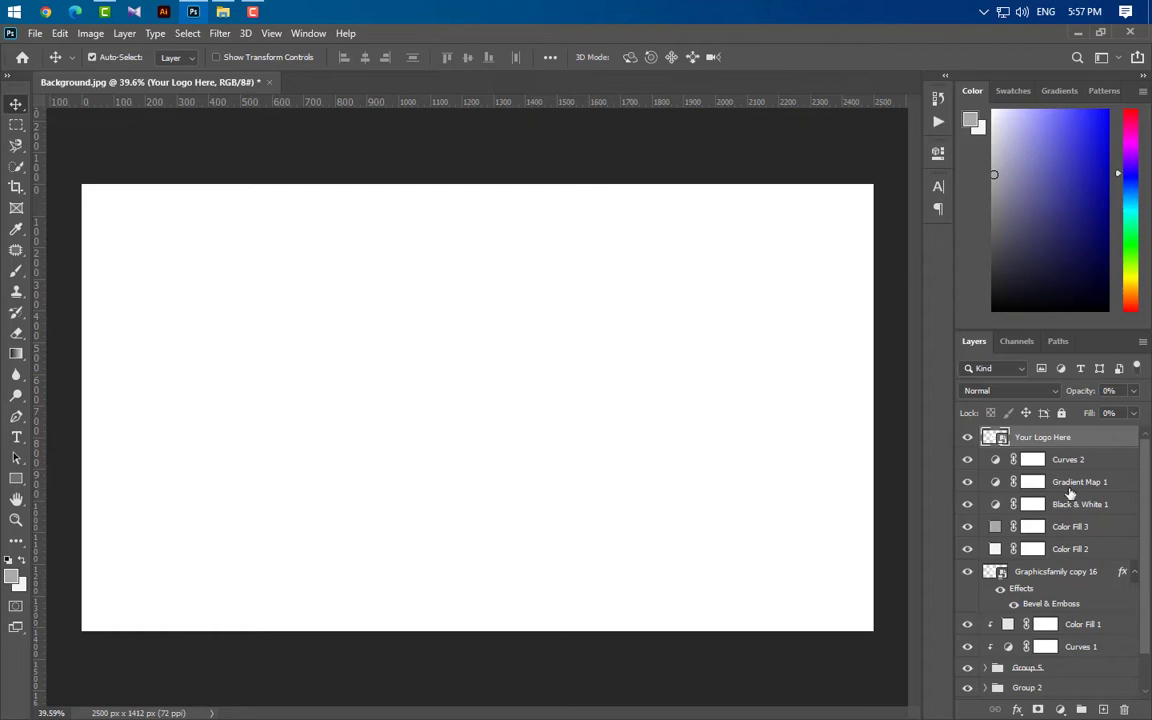
Step: Create clipping masks for Color Fill 2, Color Fill 3 and Black & White 1 above Graphicsfamily copy 16
click(1072, 553)
ctrl+click(1080, 527)
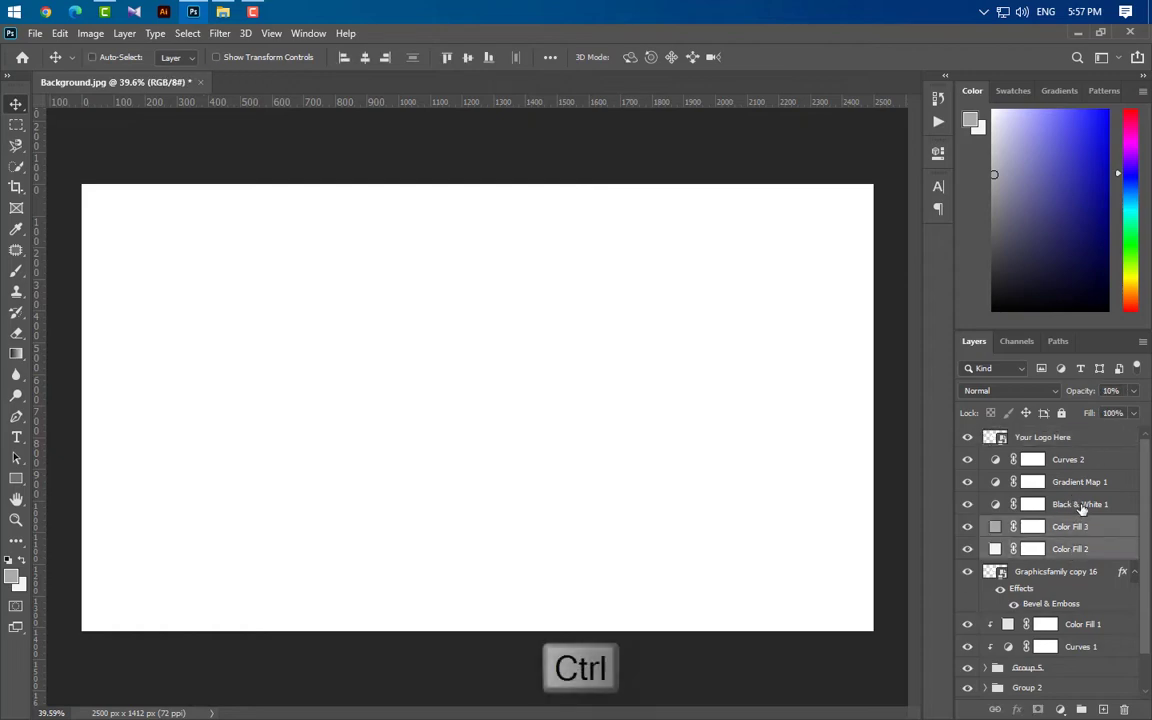
ctrl+click(1082, 506)
right_click(1088, 506)
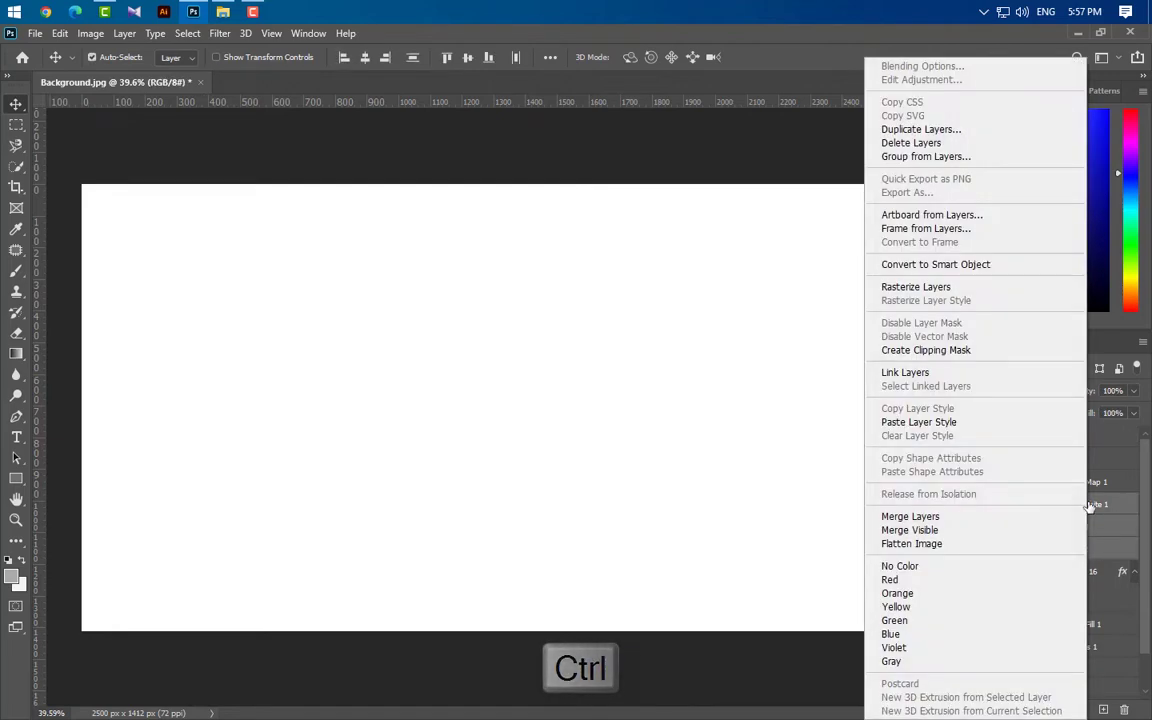
click(940, 350)
Step: Open the Your Logo Here smart object's contents, place the Graphics family logo file in it, and hide the original Graphicsfamily layer
double_click(1001, 443)
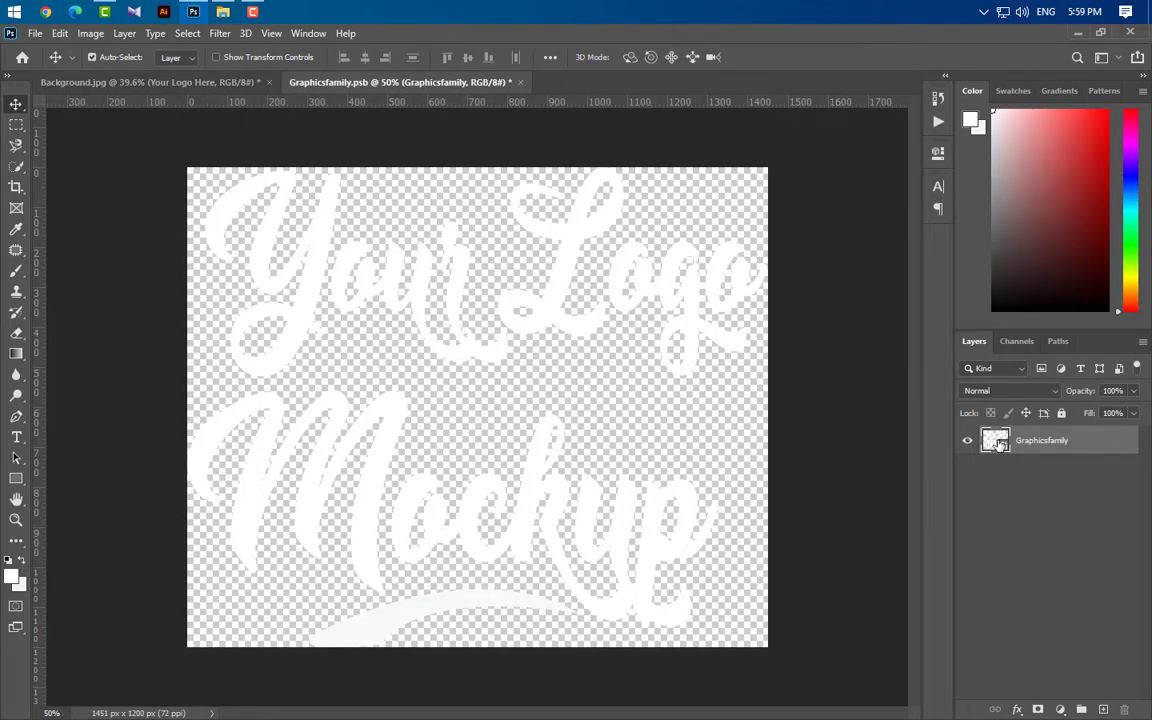
click(223, 11)
drag(350, 186, 580, 544)
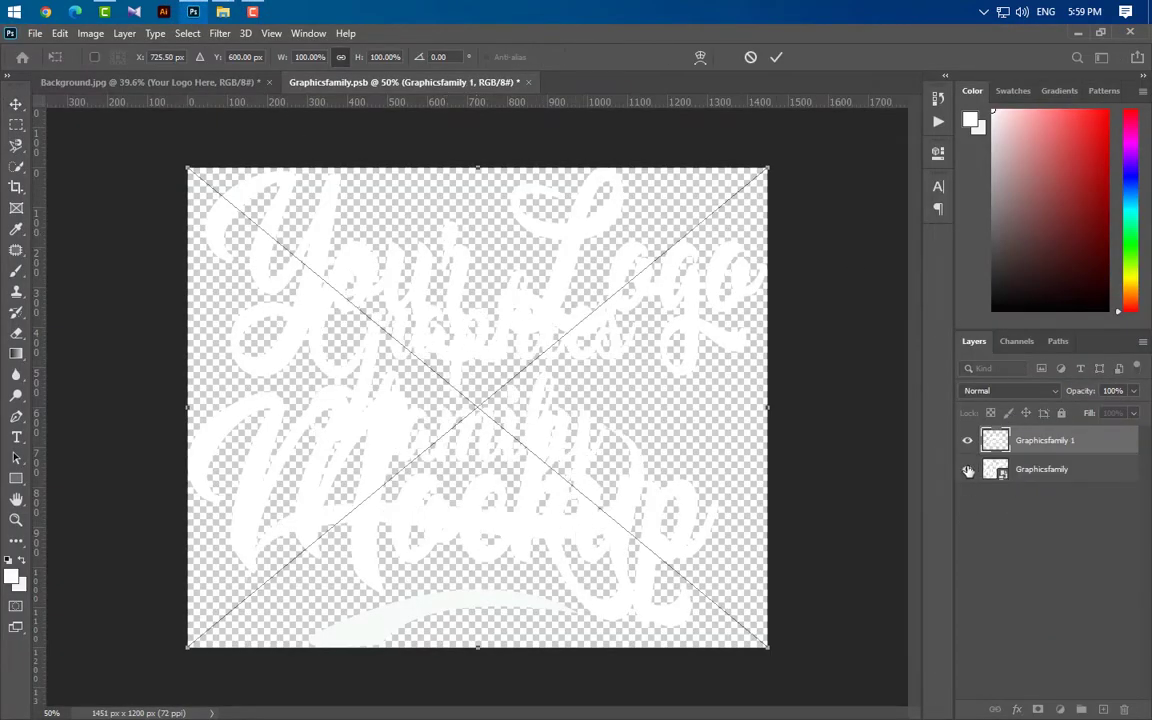
key(Return)
click(968, 470)
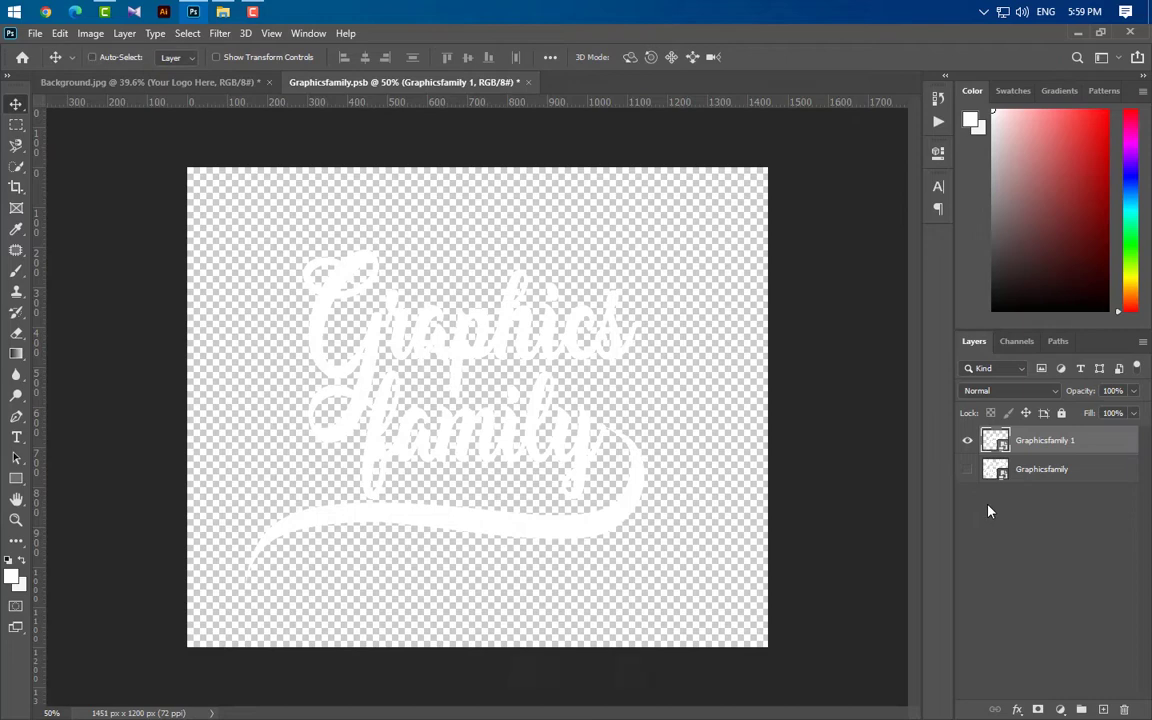
Step: Enlarge and reposition the Graphicsfamily 1 logo proportionally to span nearly the full canvas width, and save and close Graphicsfamily.psb
key(ctrl+t)
drag(478, 168, 481, 51)
scroll(471, 483, down, 1)
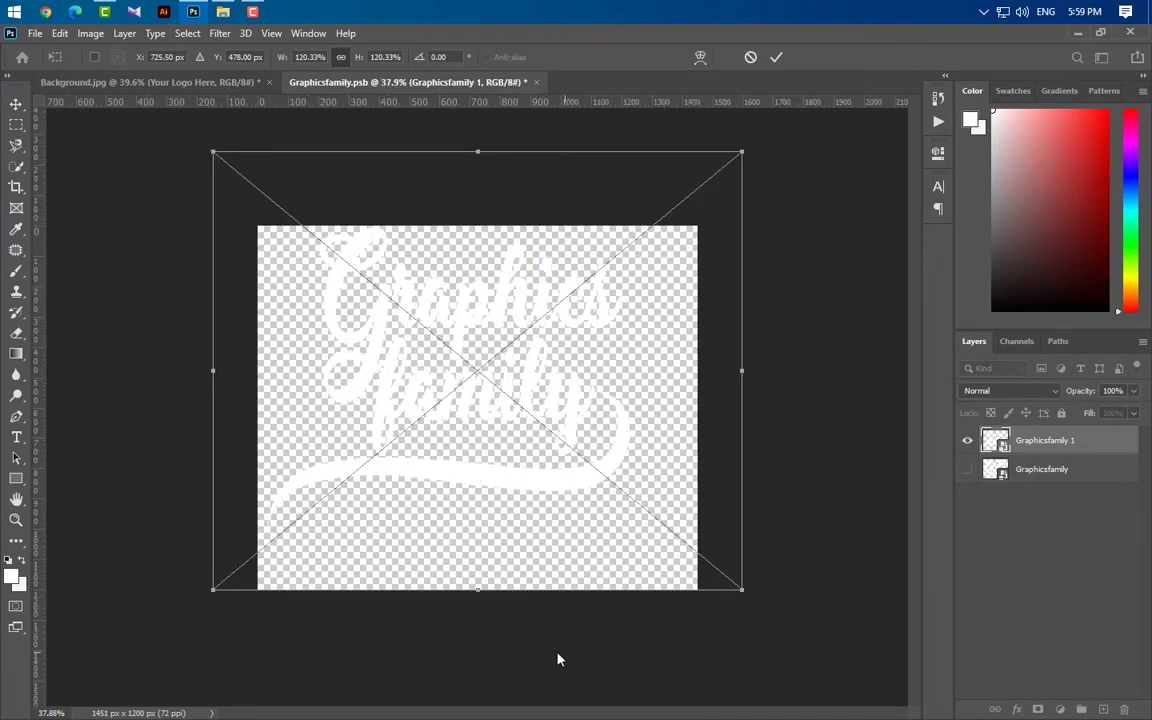
drag(479, 589, 478, 612)
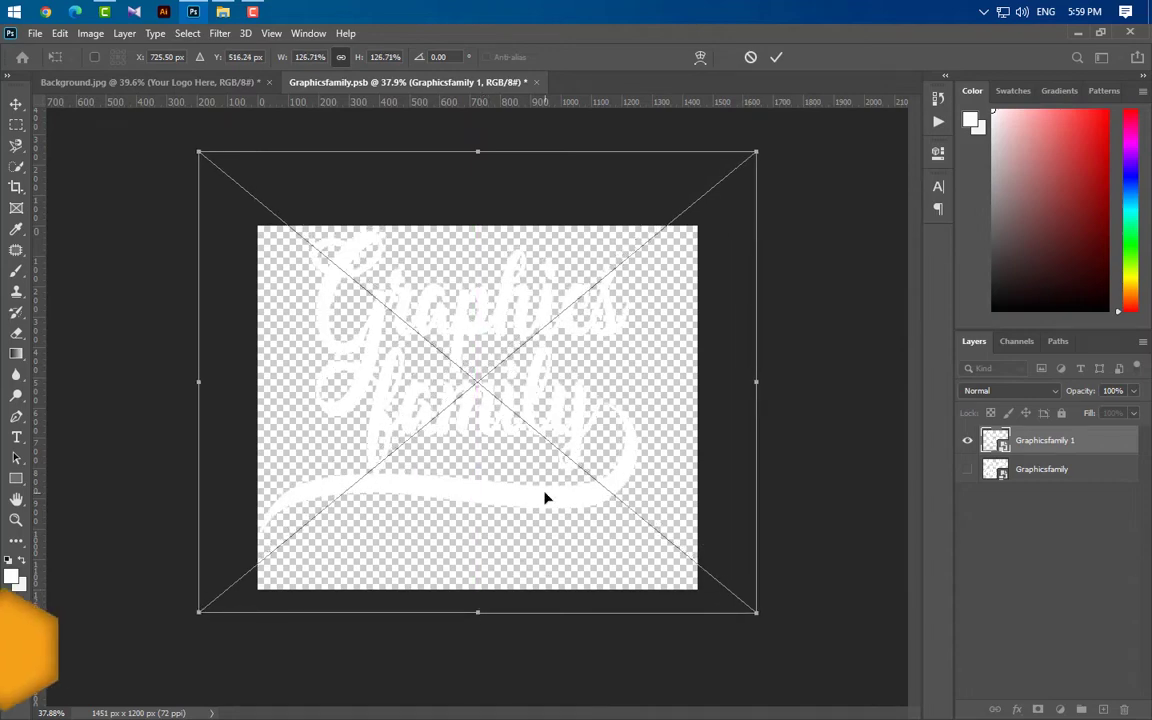
drag(545, 497, 572, 533)
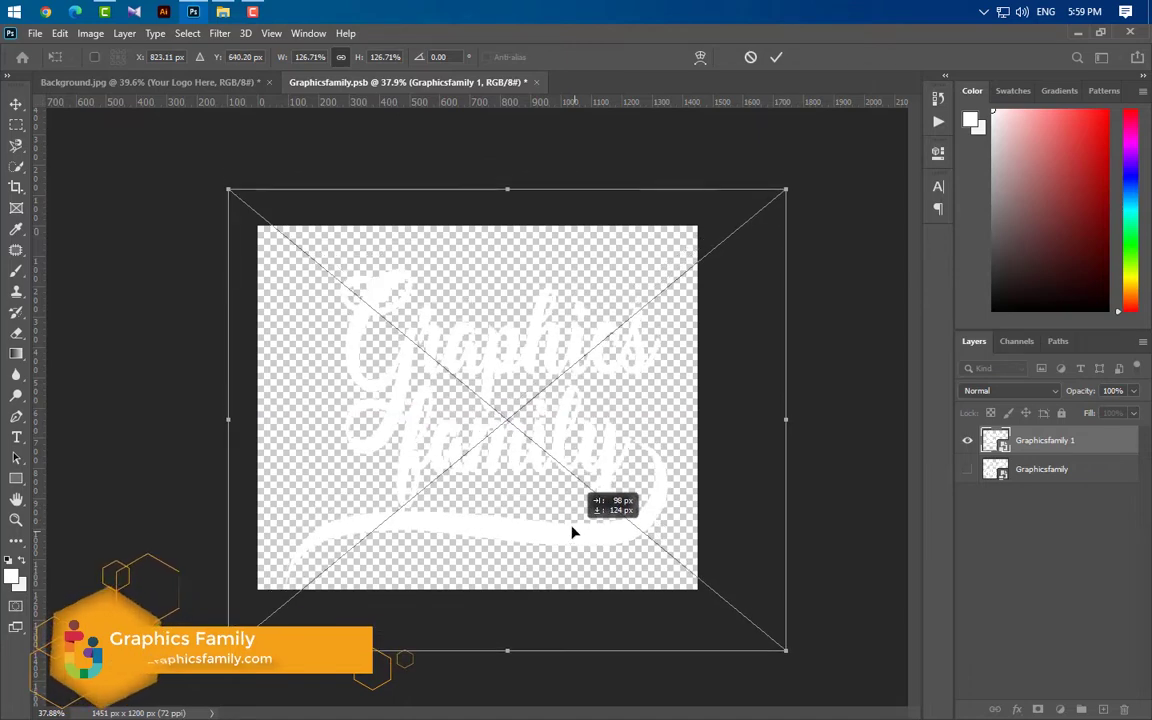
drag(508, 187, 510, 140)
click(776, 58)
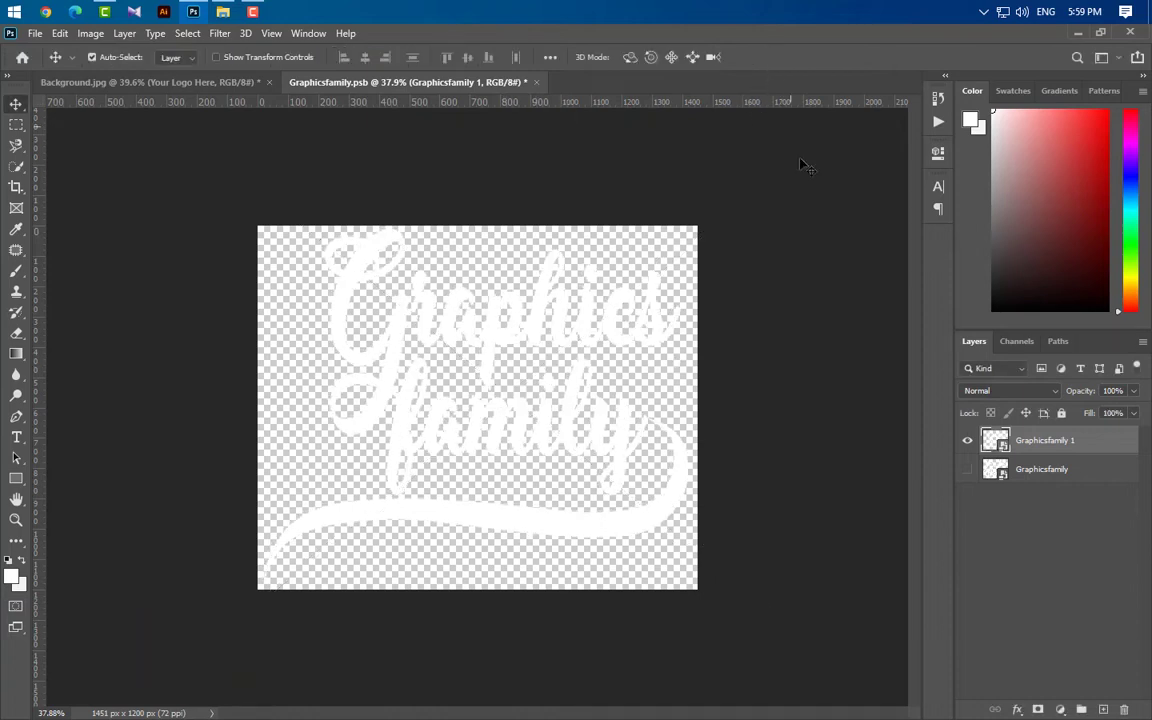
click(536, 82)
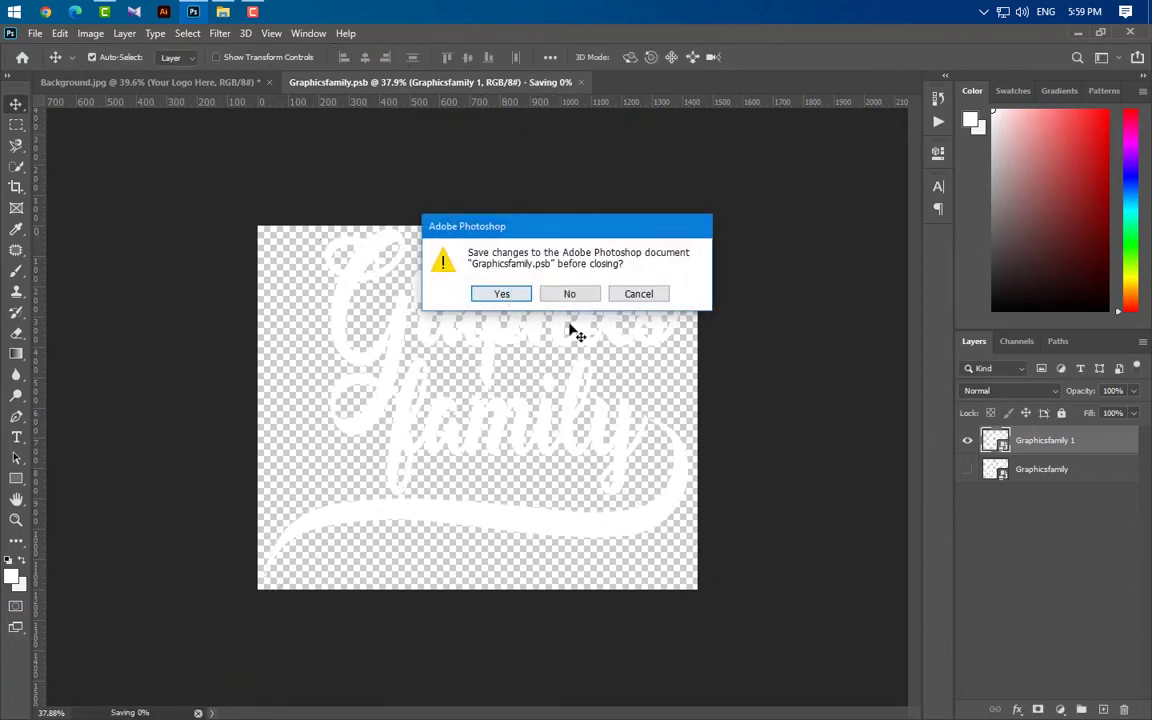
key(Return)
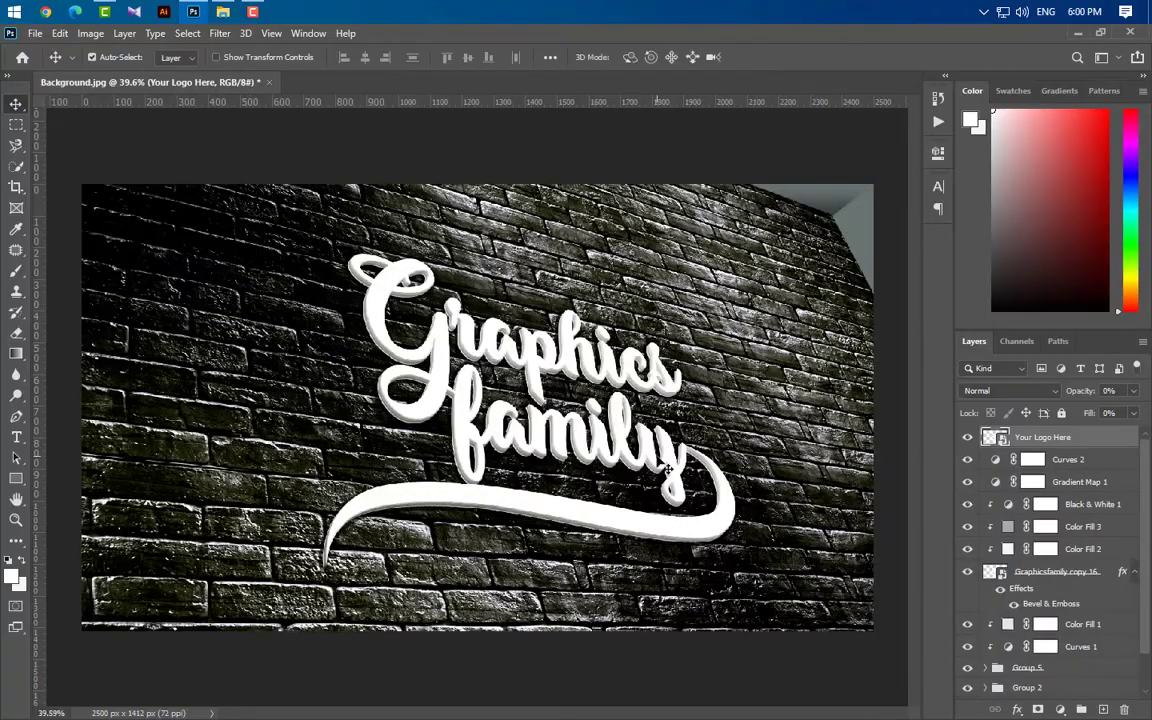